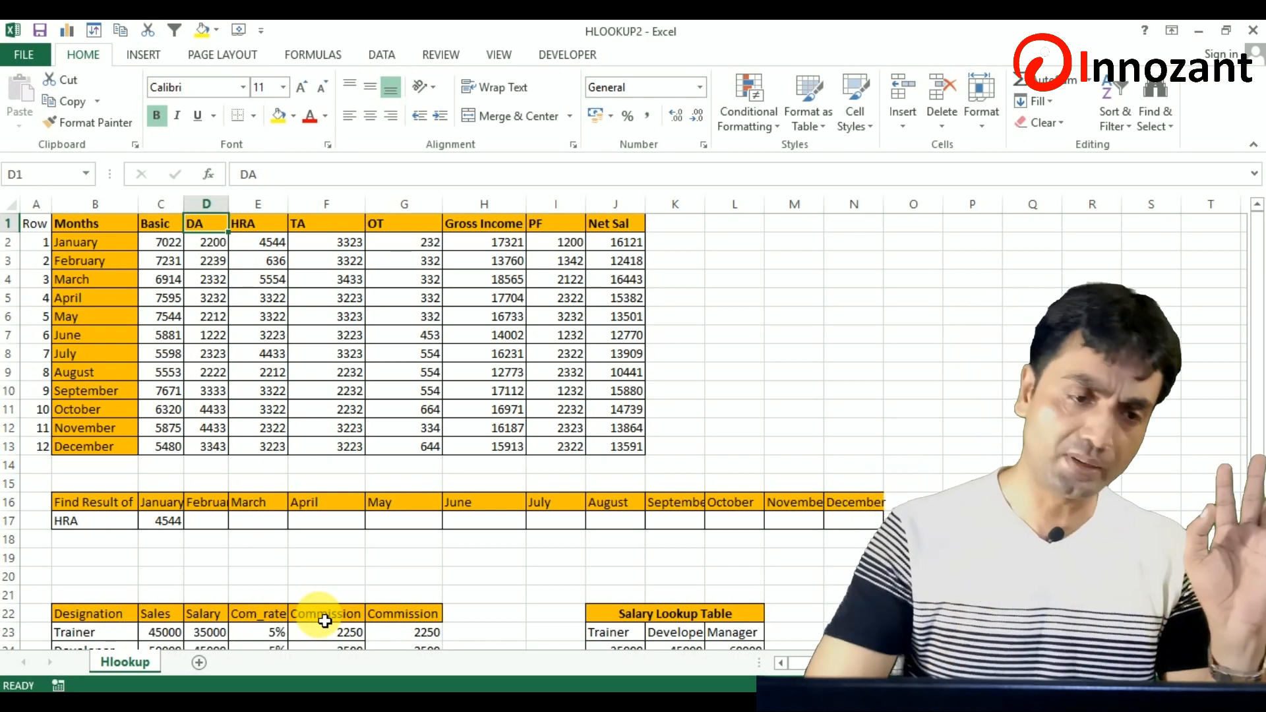
# Clear the existing January HRA result in cell C17
pyautogui.click(272, 593)
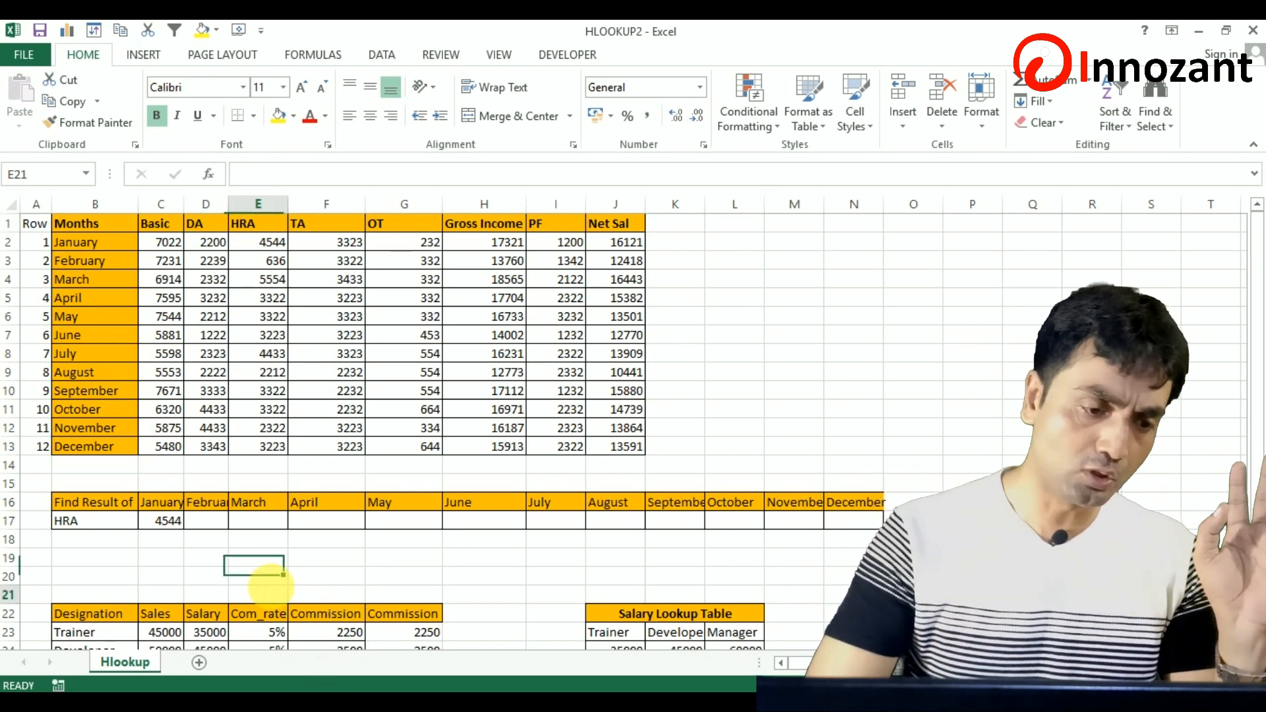
pyautogui.click(177, 533)
pyautogui.press('Delete')
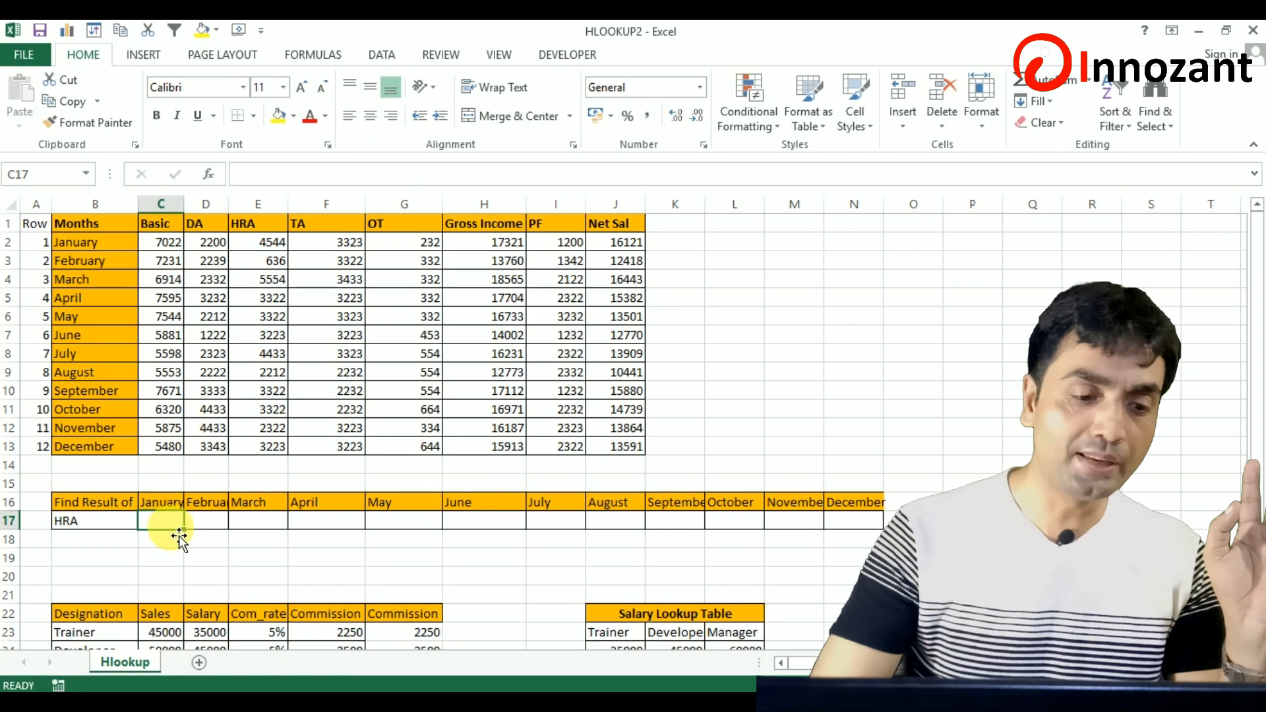
# Examine how the months are arranged down column B of the salary table
pyautogui.hotkey('ctrl', 'Up')
pyautogui.hotkey('ctrl', 'Up')
pyautogui.hotkey('ctrl', 'Up')
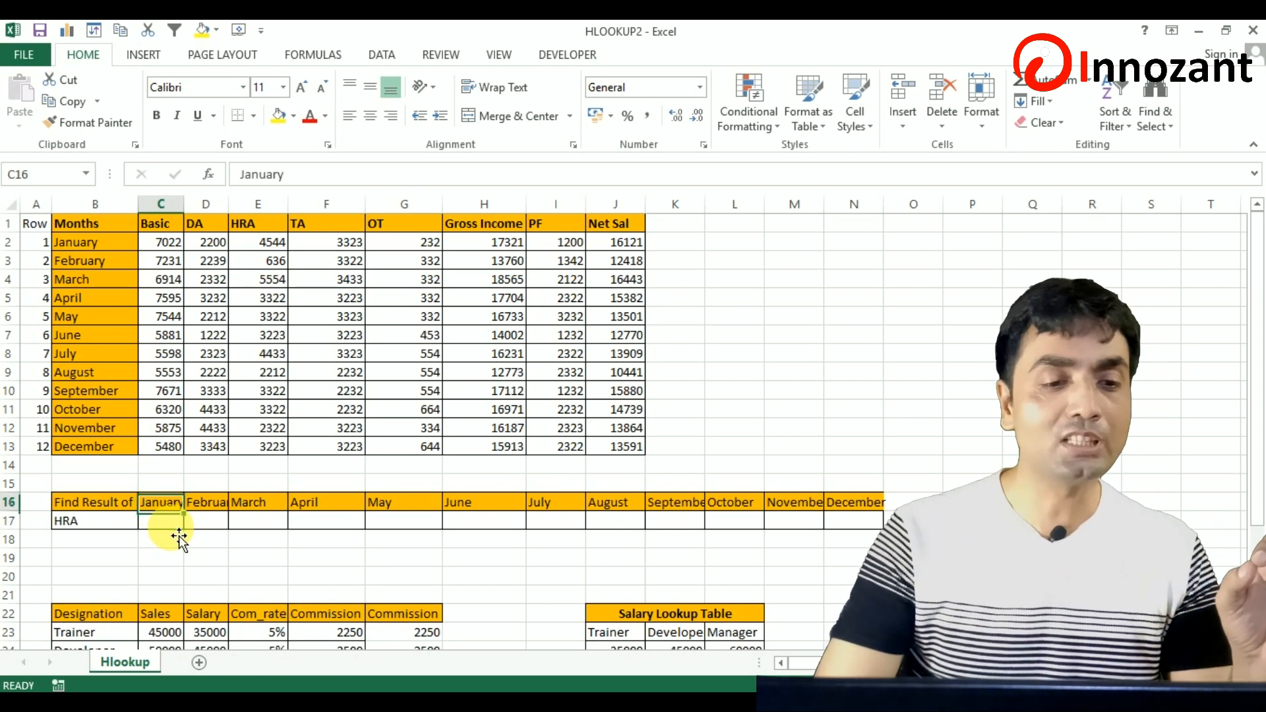
pyautogui.press('Down')
pyautogui.press('Down')
pyautogui.press('Down')
pyautogui.press('Down')
pyautogui.press('Down')
pyautogui.press('Down')
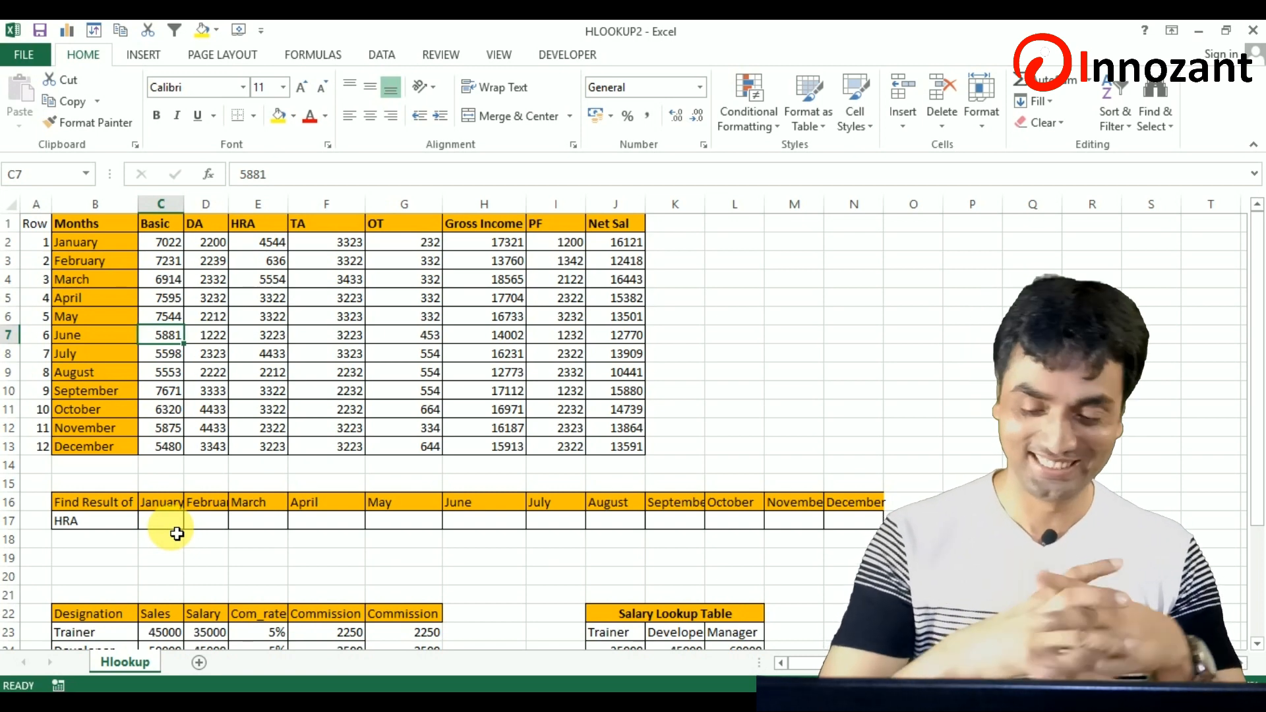
pyautogui.press('Left')
pyautogui.press('Left')
pyautogui.press('Right')
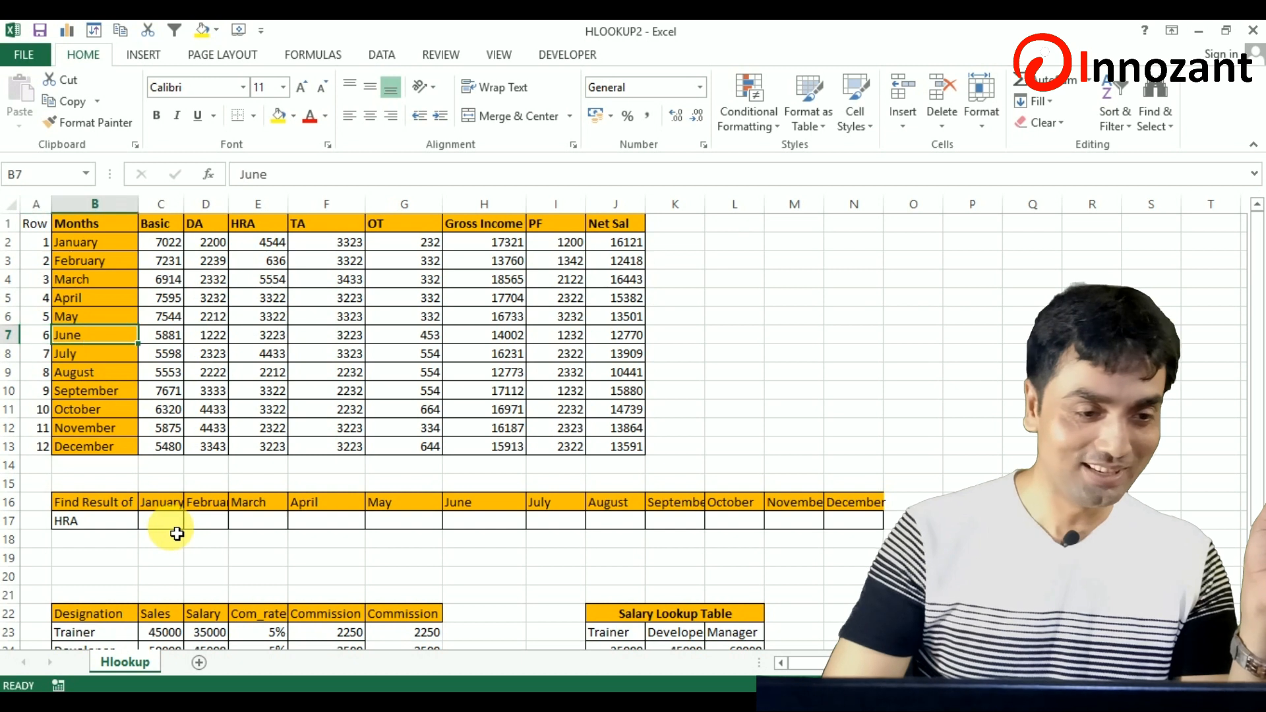
pyautogui.press('Up')
pyautogui.press('Up')
pyautogui.press('Up')
pyautogui.press('Up')
pyautogui.press('Up')
pyautogui.press('Up')
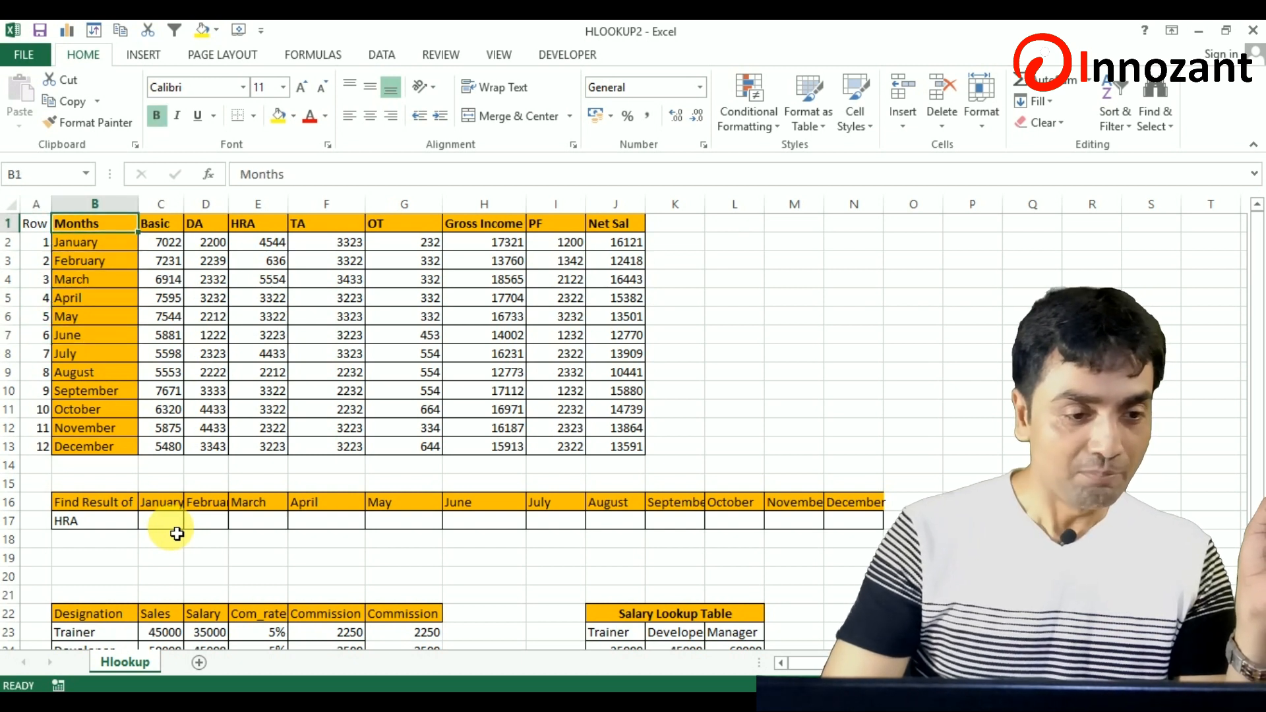
pyautogui.press('Down')
pyautogui.press('Down')
pyautogui.press('Down')
pyautogui.press('Down')
pyautogui.press('Up')
pyautogui.press('Up')
pyautogui.press('Up')
pyautogui.press('Up')
# Examine the salary component headings across row 1, from Basic to Net Sal
pyautogui.press('Right')
pyautogui.press('Right')
pyautogui.press('Right')
pyautogui.press('Right')
pyautogui.press('Right')
pyautogui.press('Right')
pyautogui.press('Right')
pyautogui.press('Right')
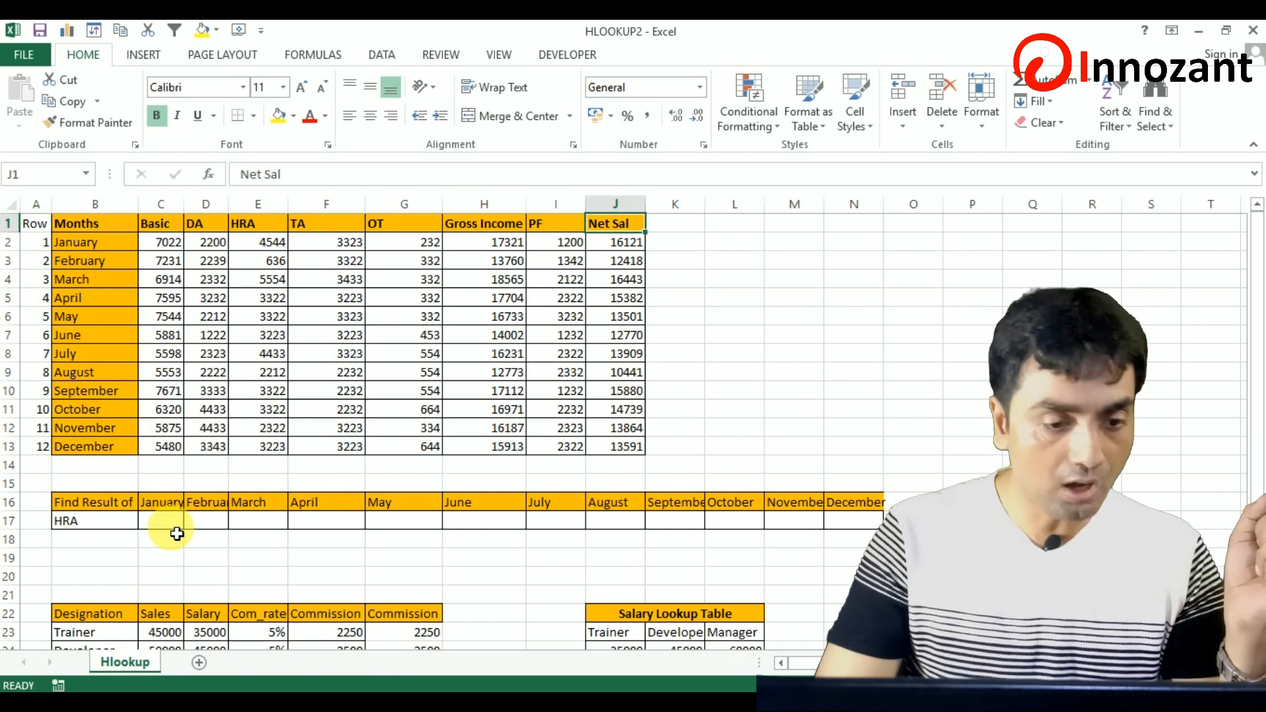
pyautogui.press('Left')
pyautogui.press('Left')
pyautogui.press('Left')
pyautogui.press('Left')
pyautogui.press('Left')
pyautogui.press('Left')
pyautogui.press('Left')
pyautogui.press('Left')
pyautogui.press('Left')
# Examine the result table's month headings in row 16 and the HRA cells C17 to N17 below them
pyautogui.press('Down')
pyautogui.press('Down')
pyautogui.press('Down')
pyautogui.press('Down')
pyautogui.press('Down')
pyautogui.press('Down')
pyautogui.press('Down')
pyautogui.press('Down')
pyautogui.press('Down')
pyautogui.press('Down')
pyautogui.press('Down')
pyautogui.press('Down')
pyautogui.press('Down')
pyautogui.press('Down')
pyautogui.press('Down')
pyautogui.press('Right')
pyautogui.press('Down')
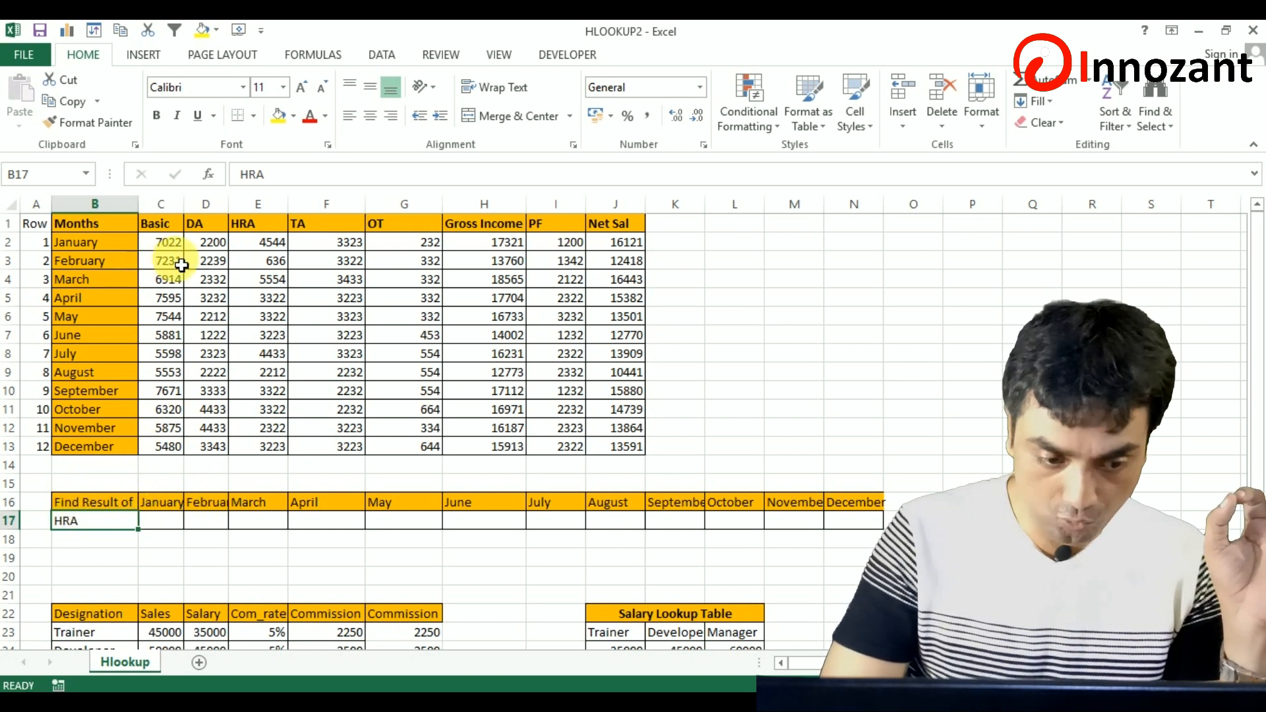
pyautogui.moveTo(170, 532); pyautogui.dragTo(843, 531)
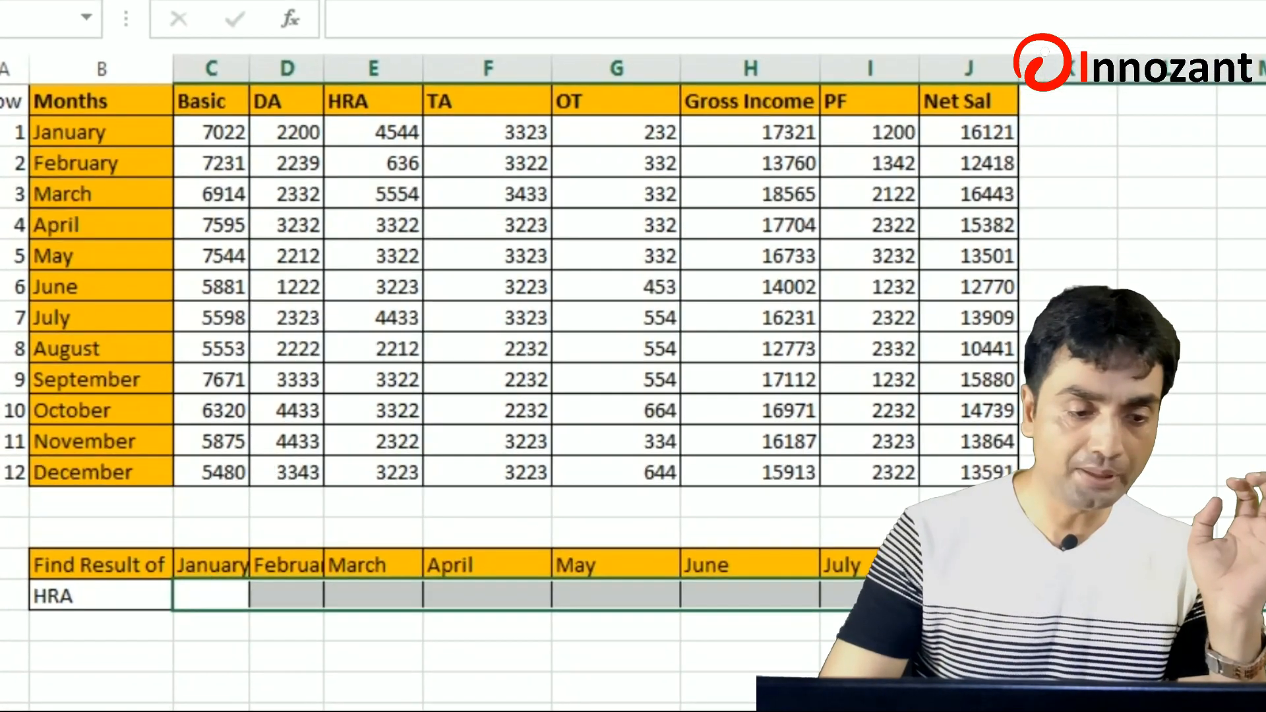
pyautogui.press('Down')
pyautogui.press('Down')
pyautogui.press('Up')
pyautogui.press('Up')
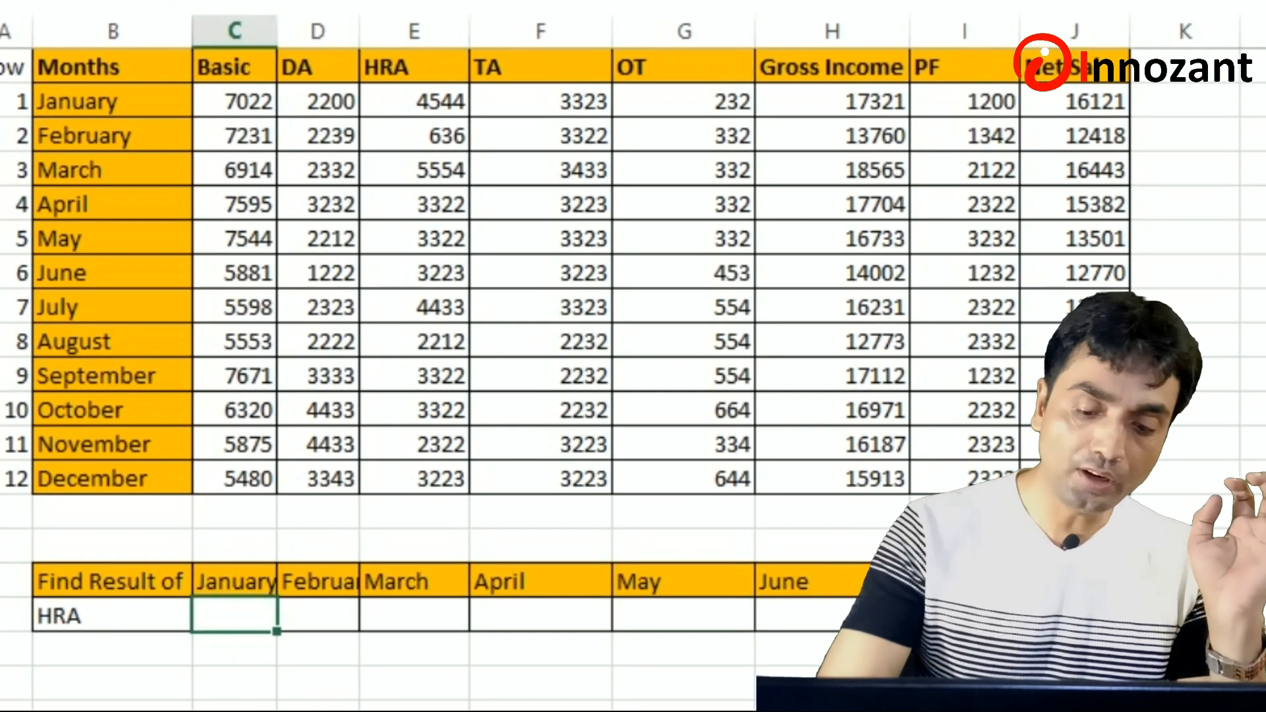
pyautogui.write('=')
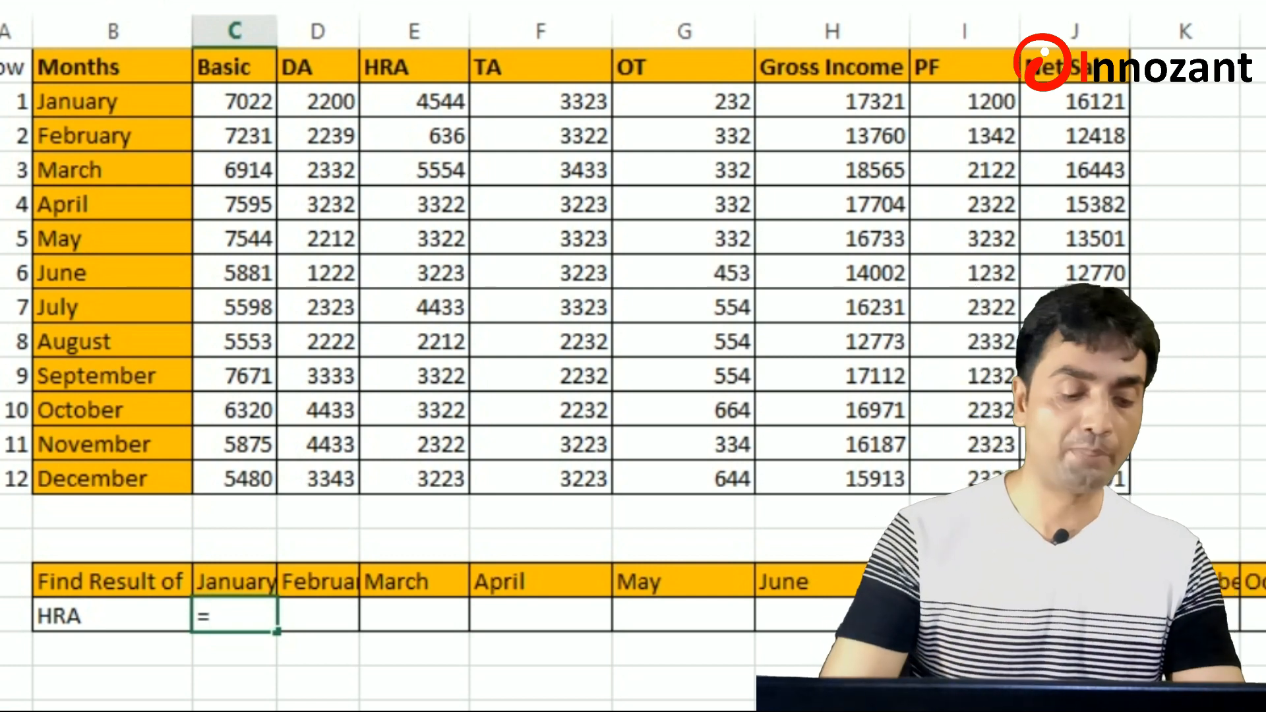
pyautogui.write('v')
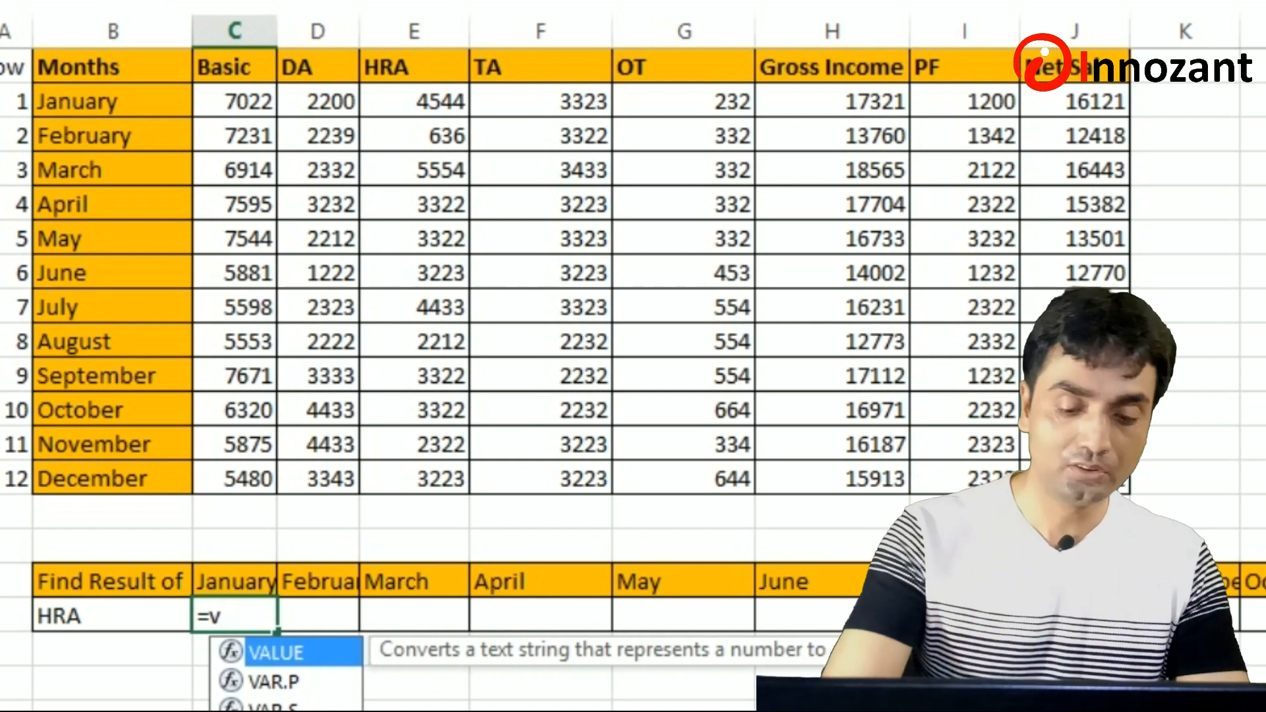
pyautogui.write('lookup')
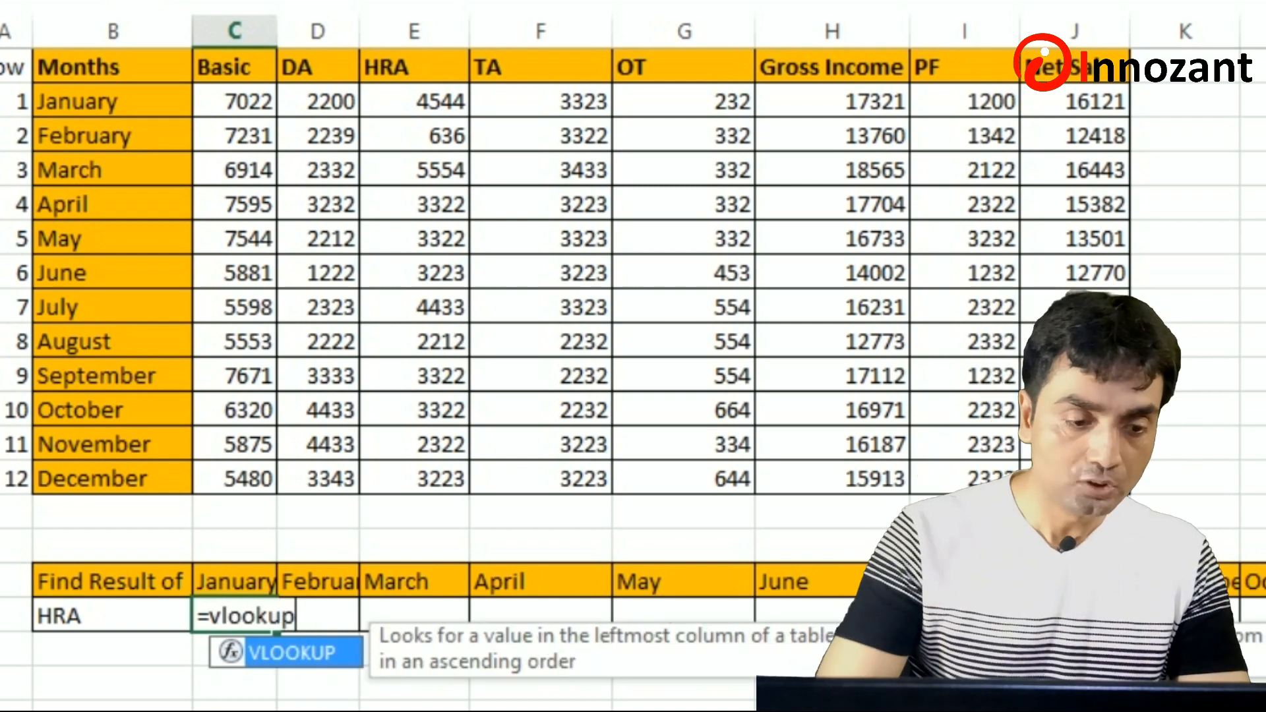
pyautogui.press('Tab')
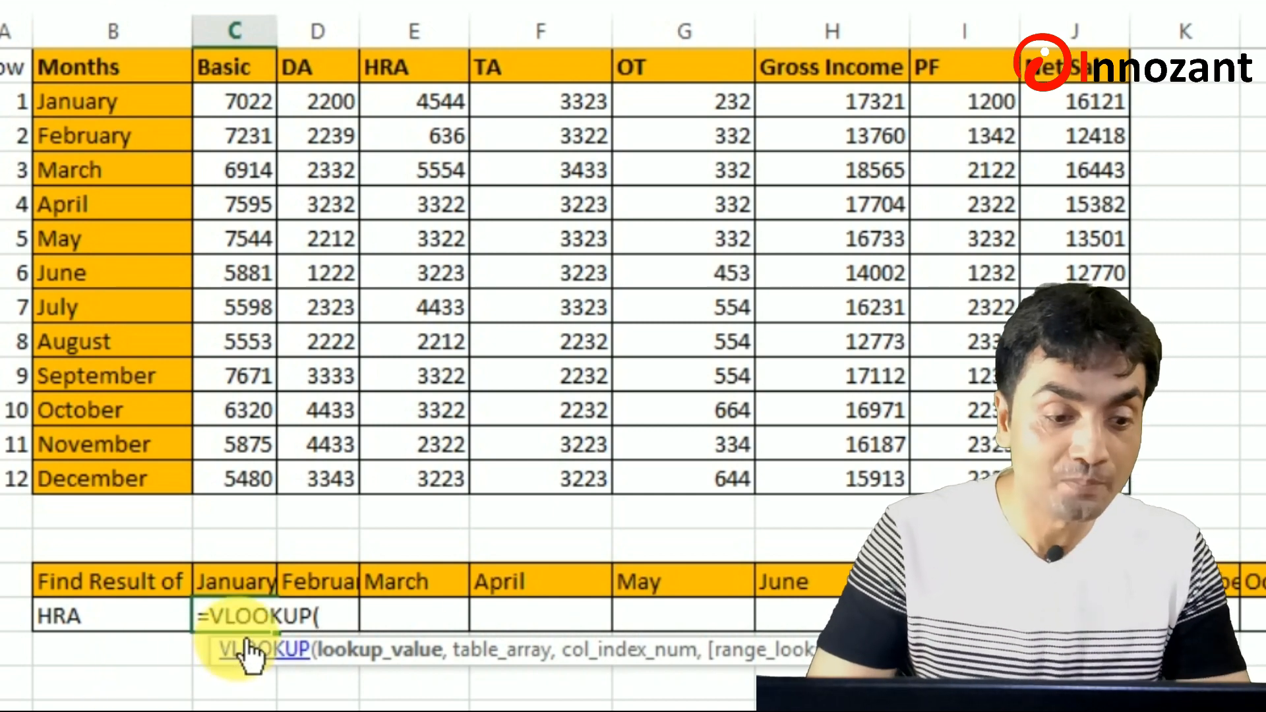
pyautogui.press('Escape')
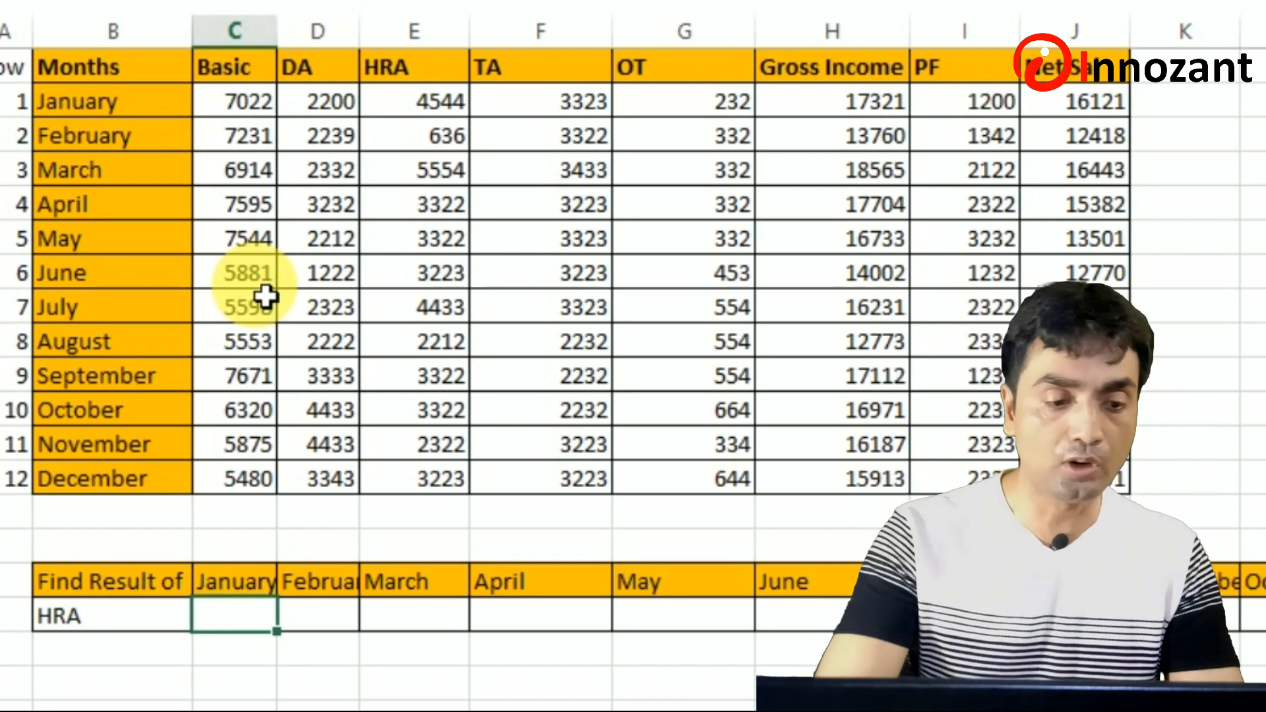
pyautogui.write('=')
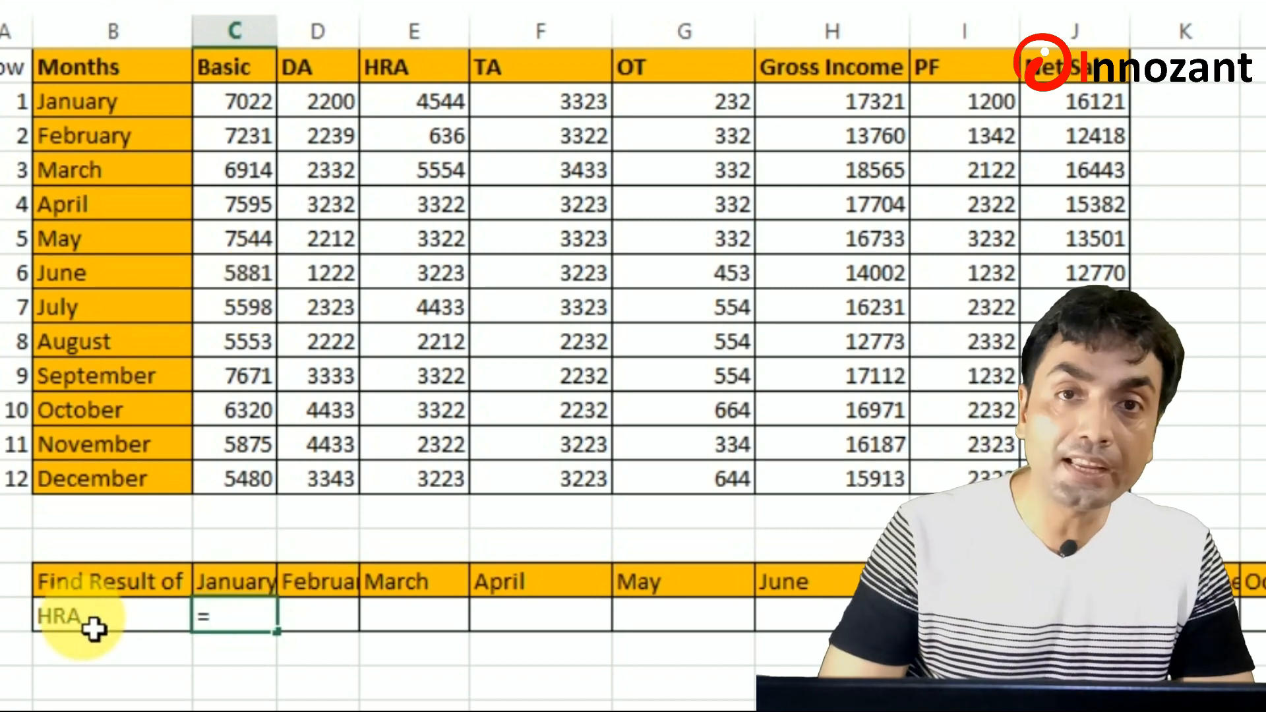
pyautogui.write('vl')
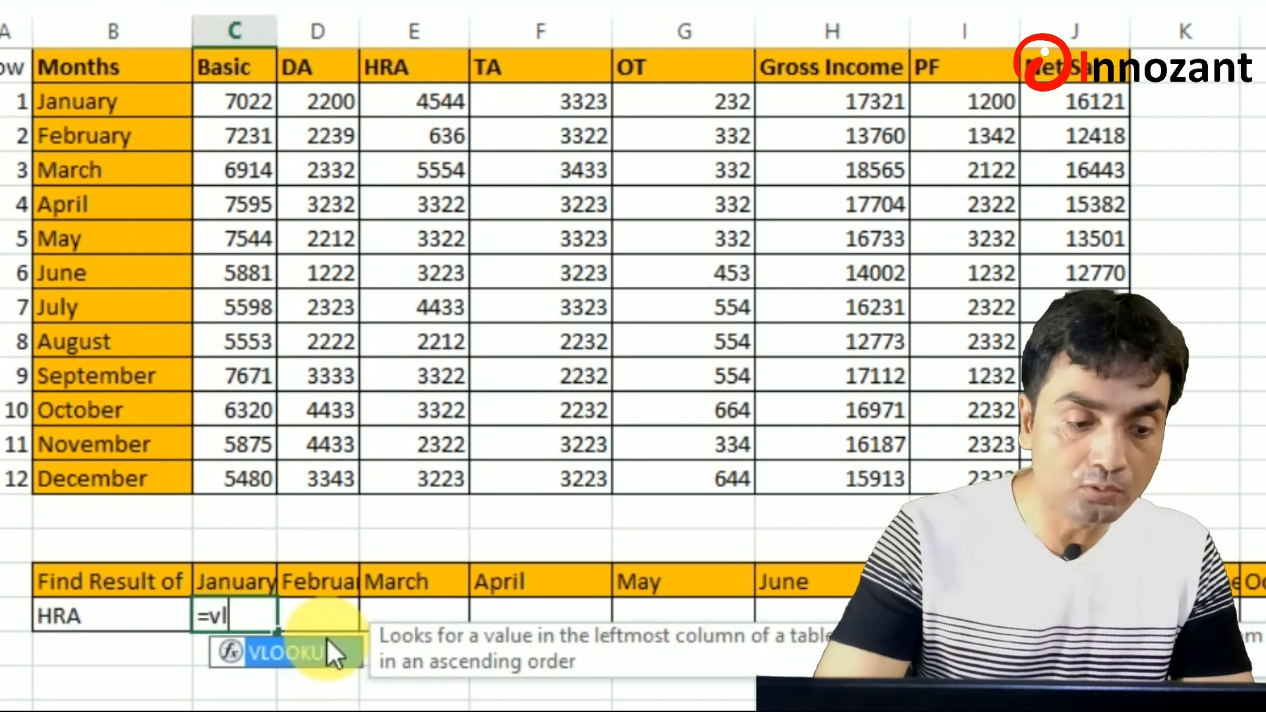
pyautogui.write('oo')
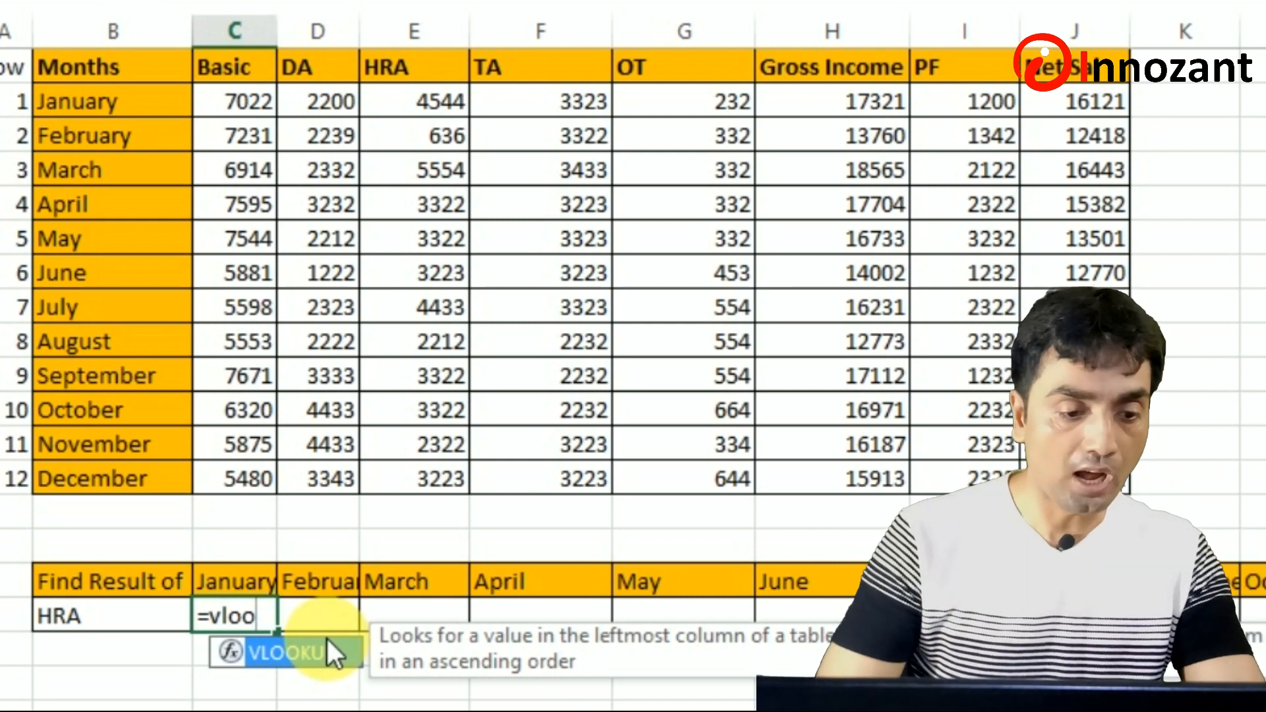
pyautogui.press('Escape')
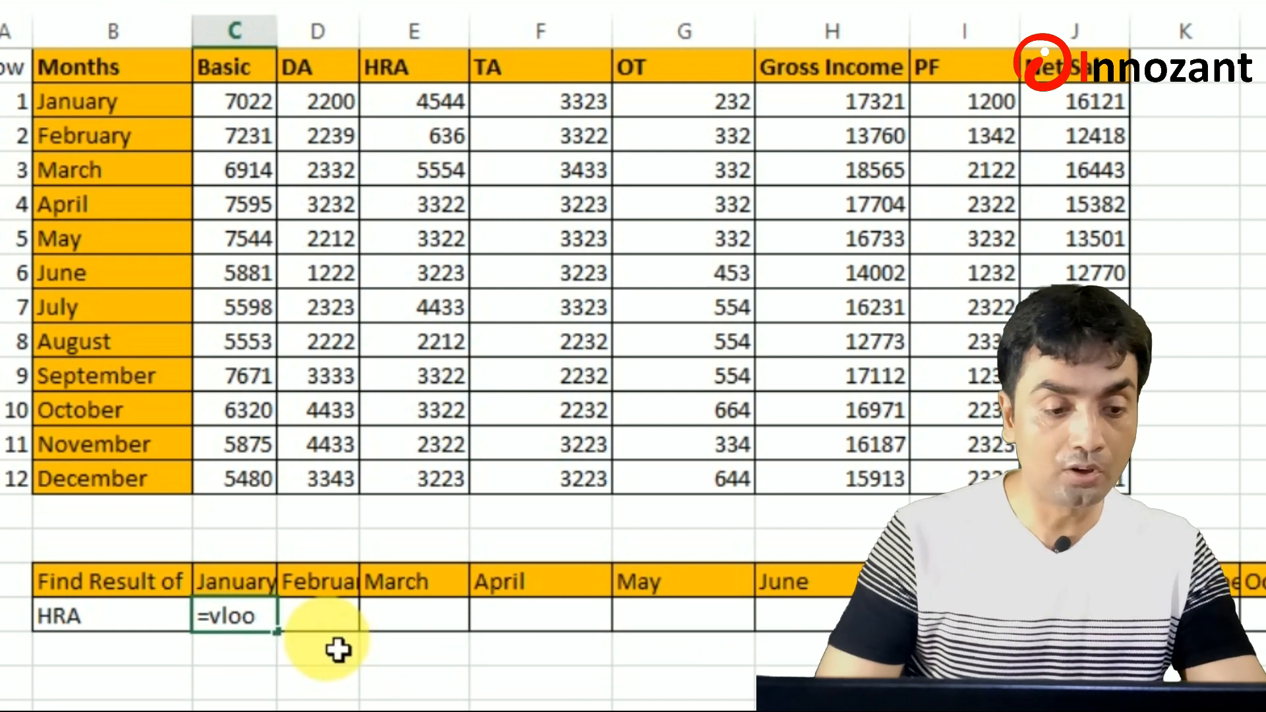
pyautogui.press('Escape')
# Enter =HLOOKUP($B$17,$C$1:$J$13,2,0) in C17 to look up the January HRA
pyautogui.write('=hloo')
pyautogui.press('Tab')
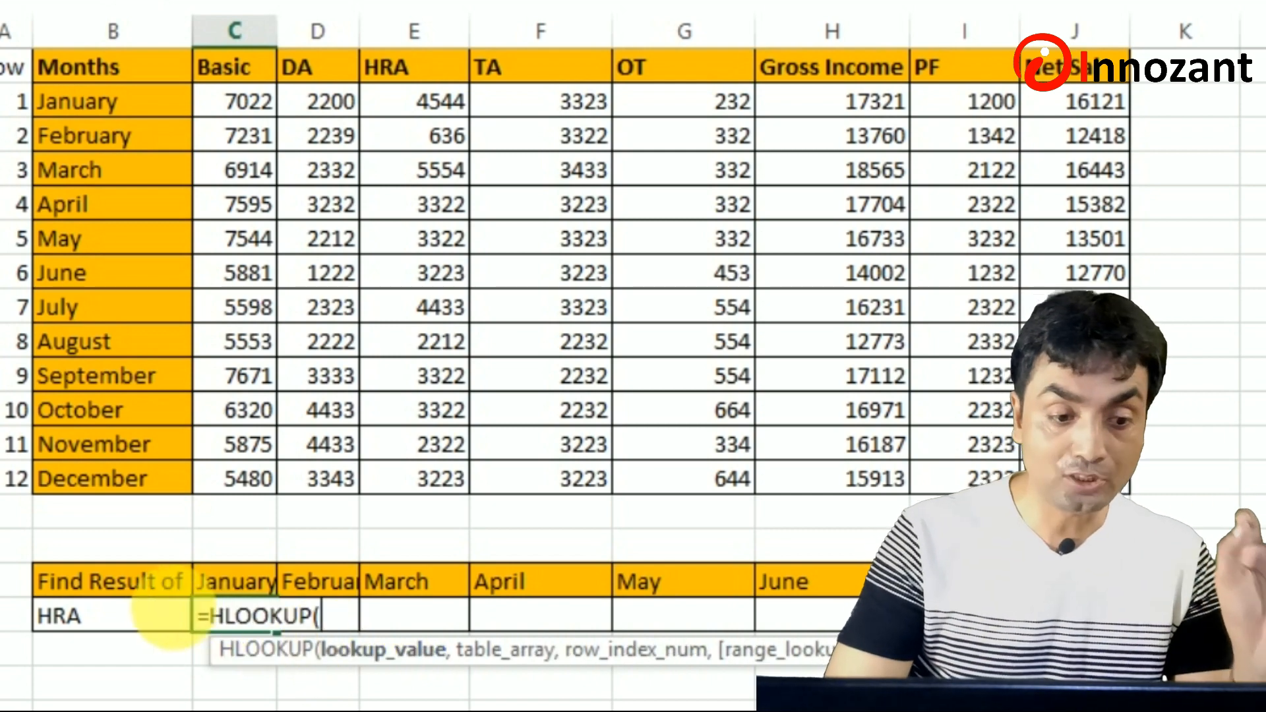
pyautogui.click(102, 630)
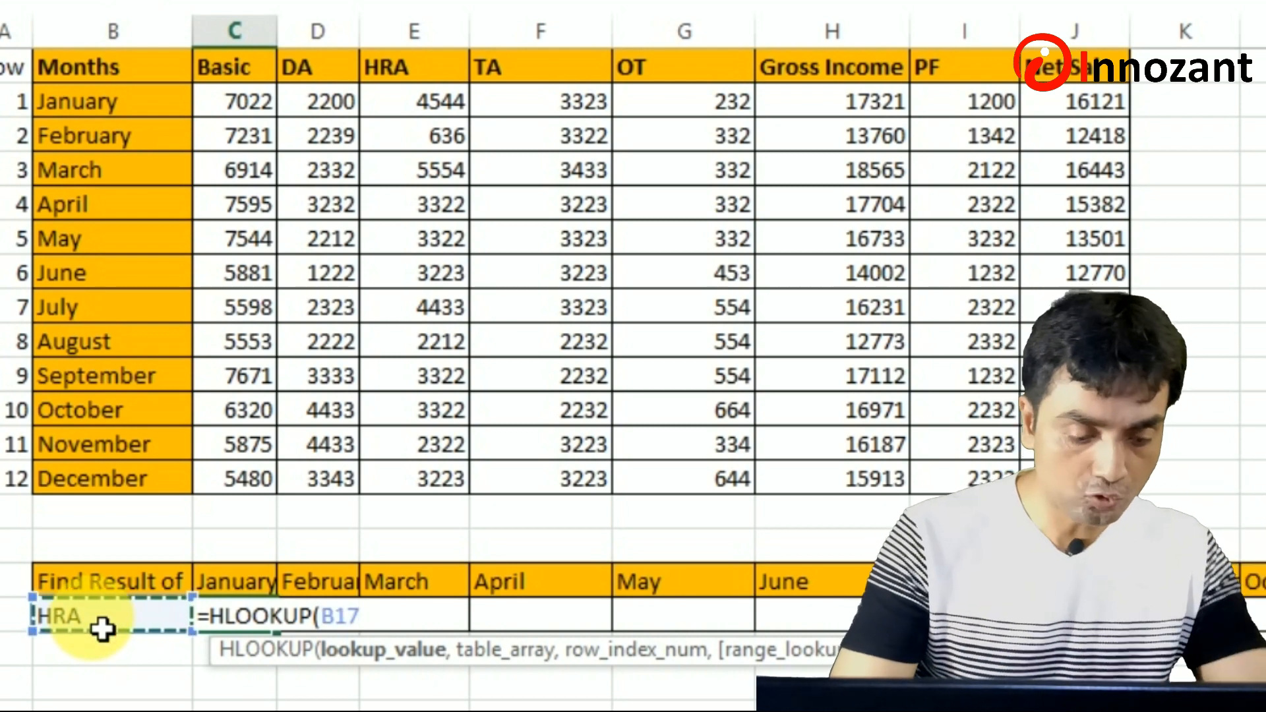
pyautogui.press('F4')
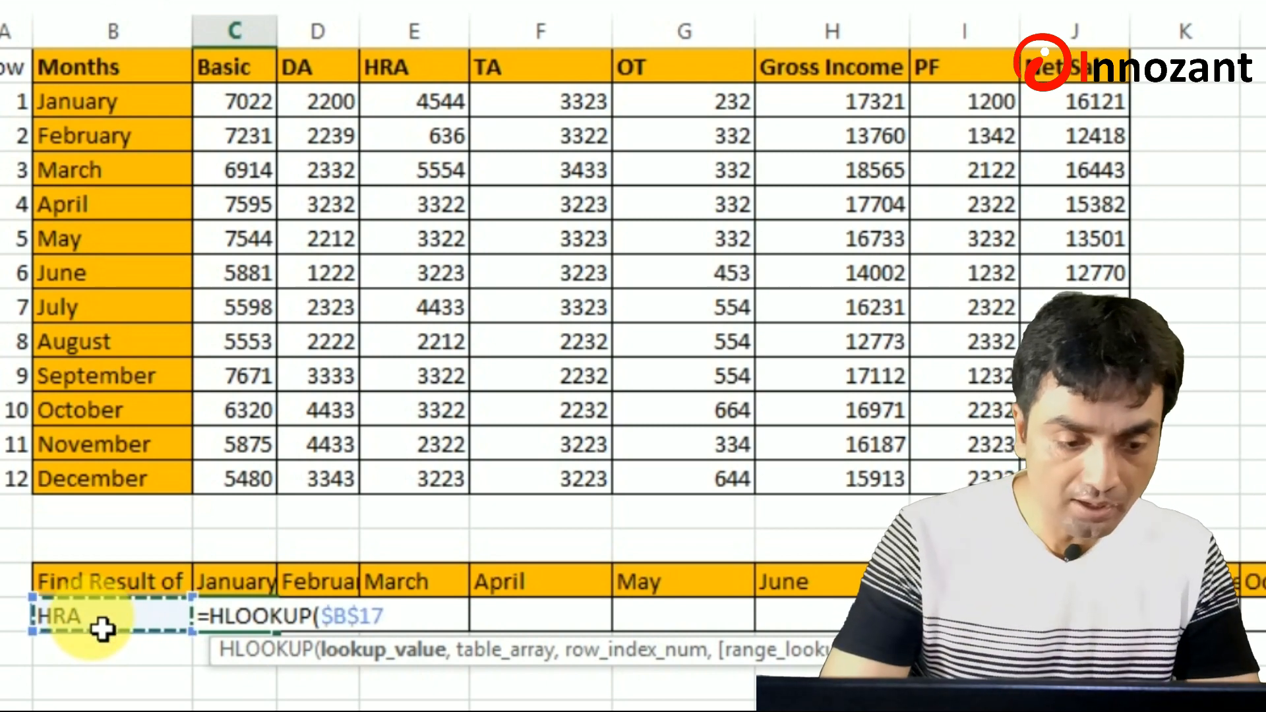
pyautogui.write(',')
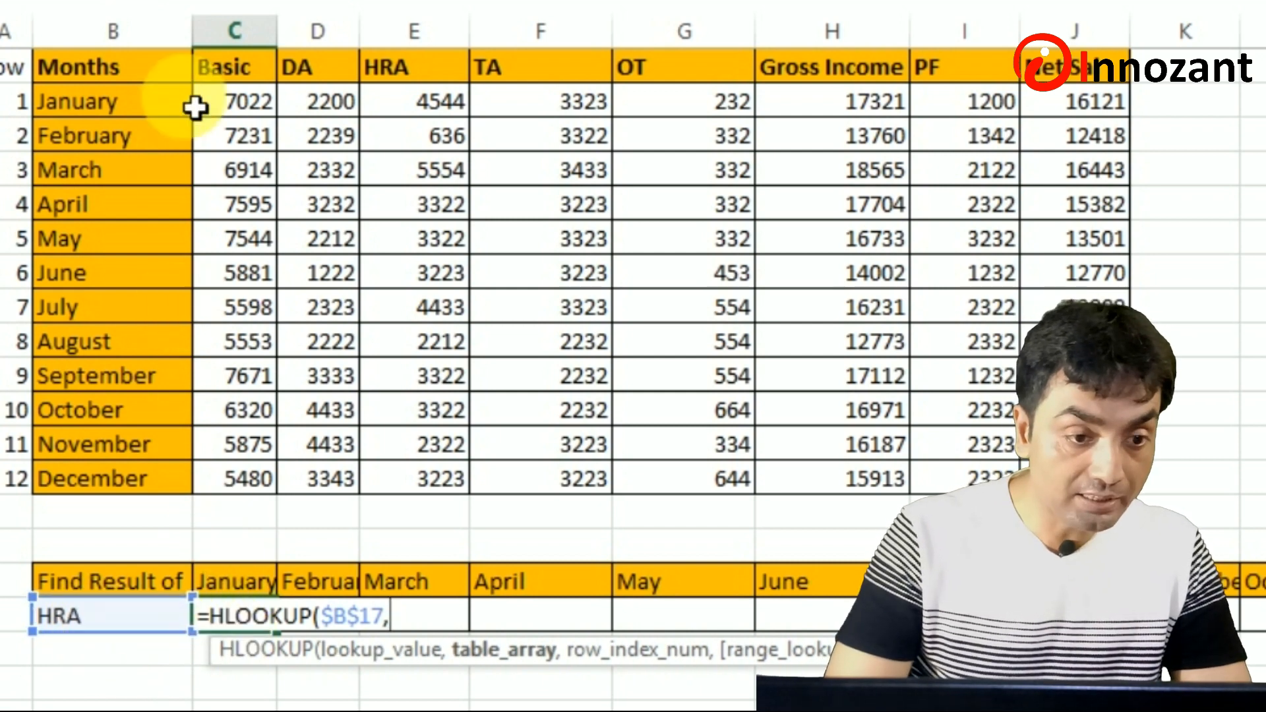
pyautogui.moveTo(245, 73); pyautogui.dragTo(1074, 480)
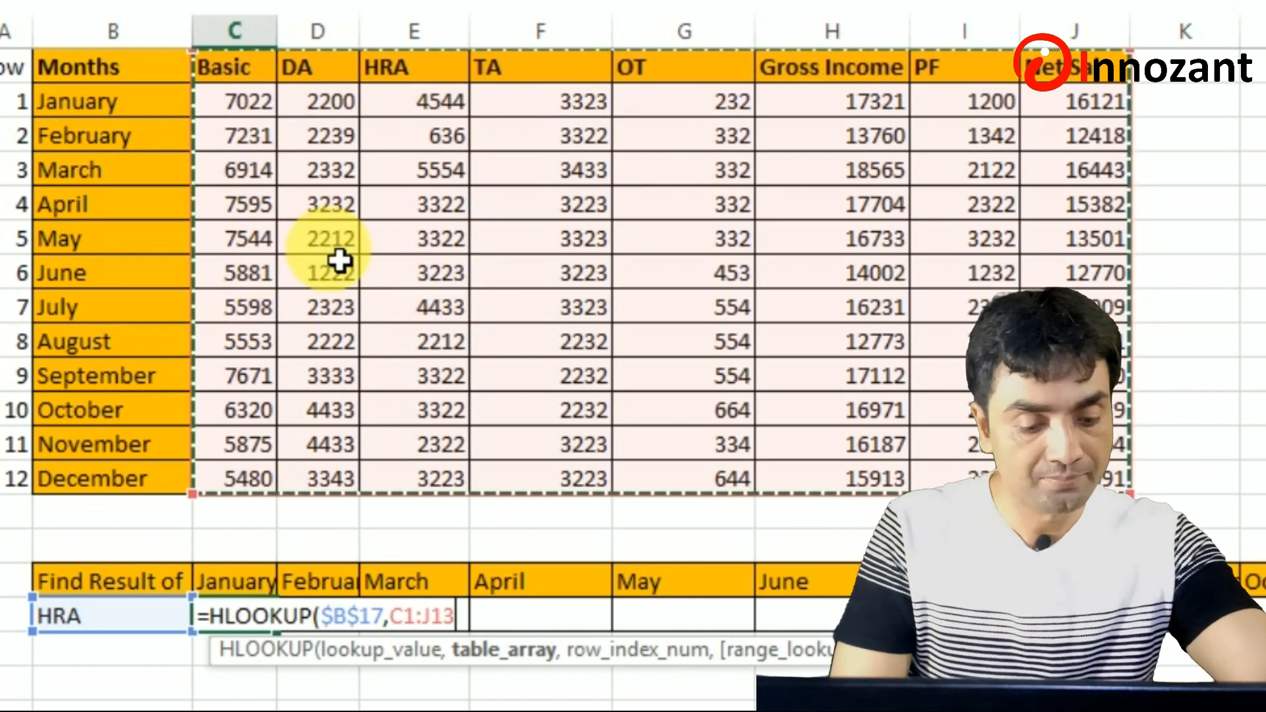
pyautogui.press('F4')
pyautogui.write(',')
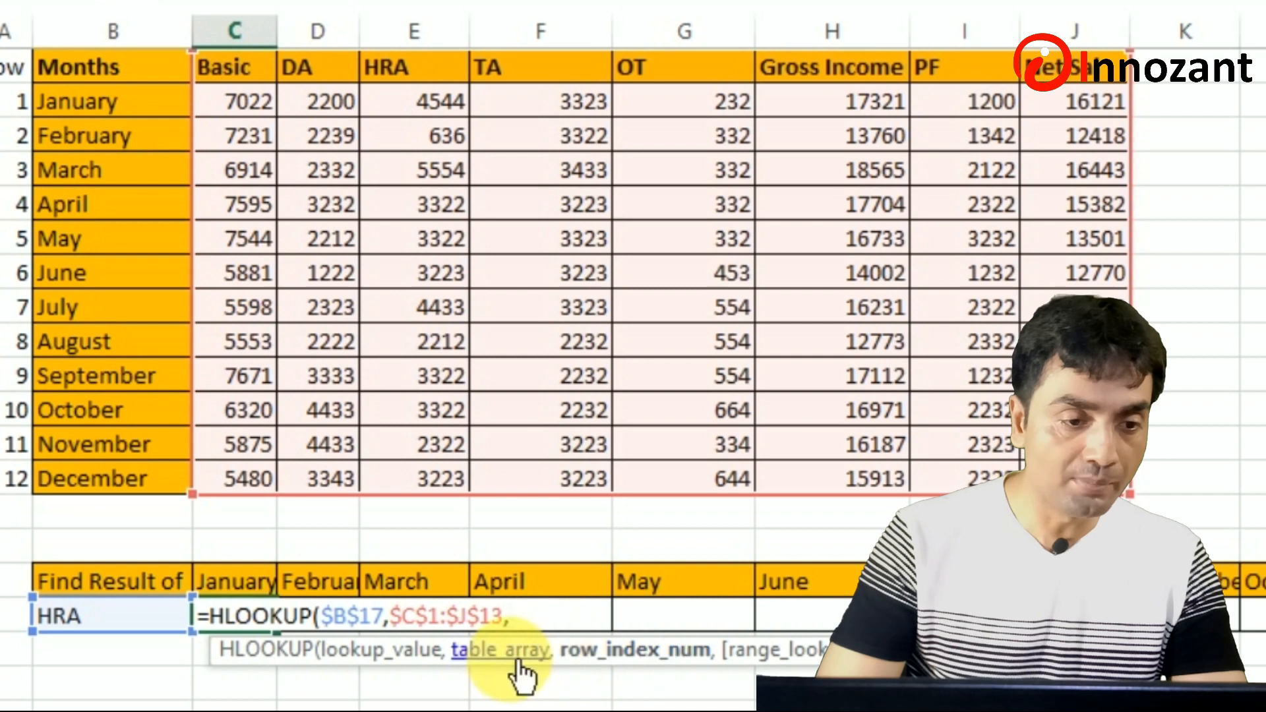
pyautogui.write('2')
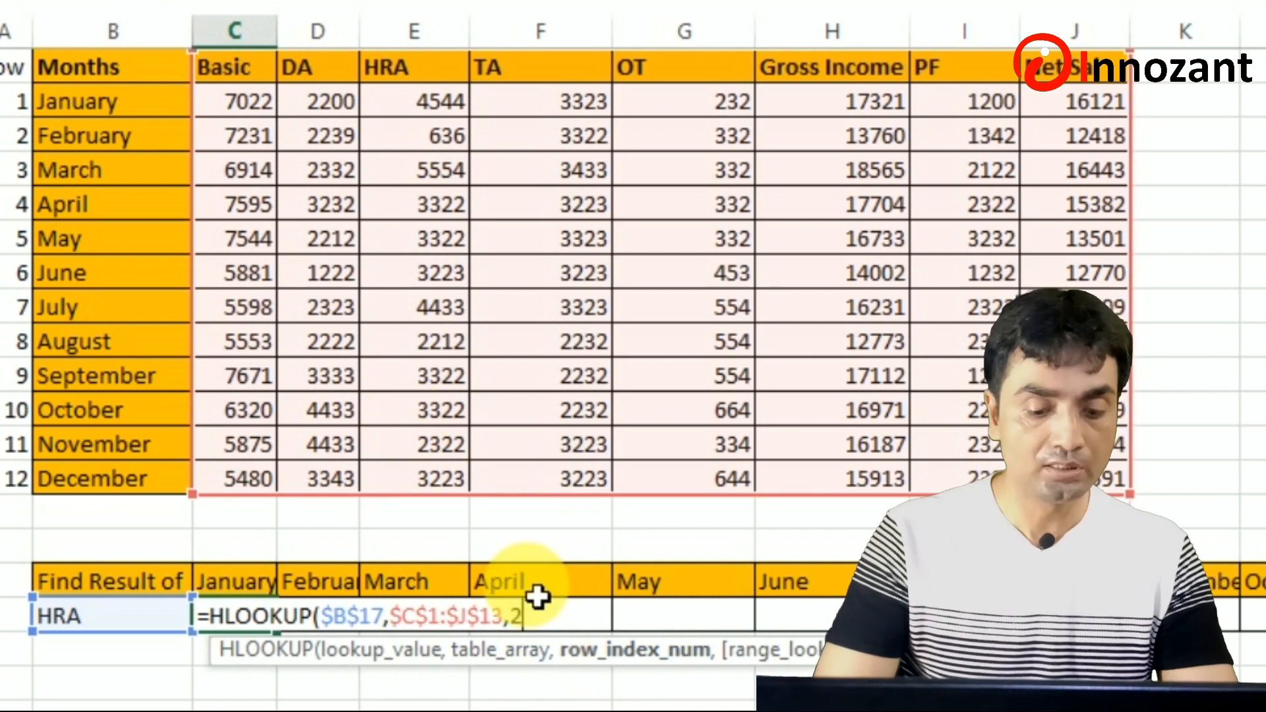
pyautogui.write(',0)')
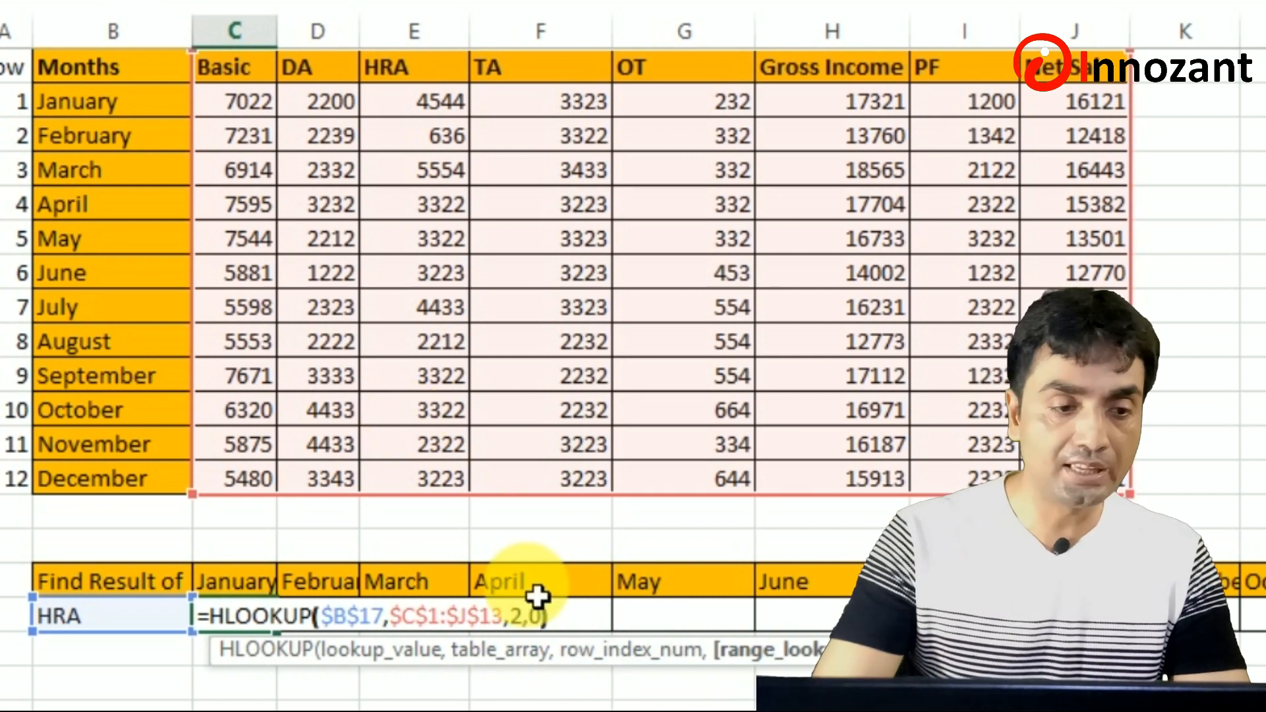
pyautogui.press('Return')
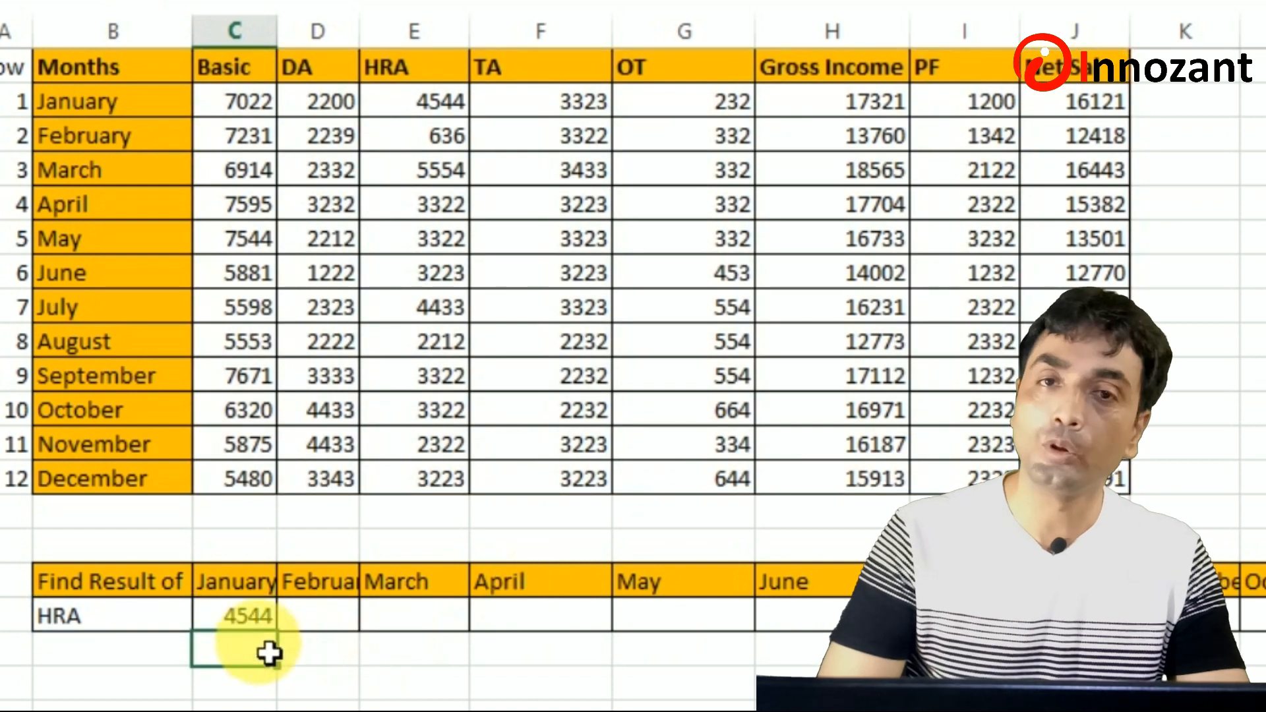
# Fill the January HLOOKUP formula from C17 rightward across the remaining months to December
pyautogui.click(253, 619)
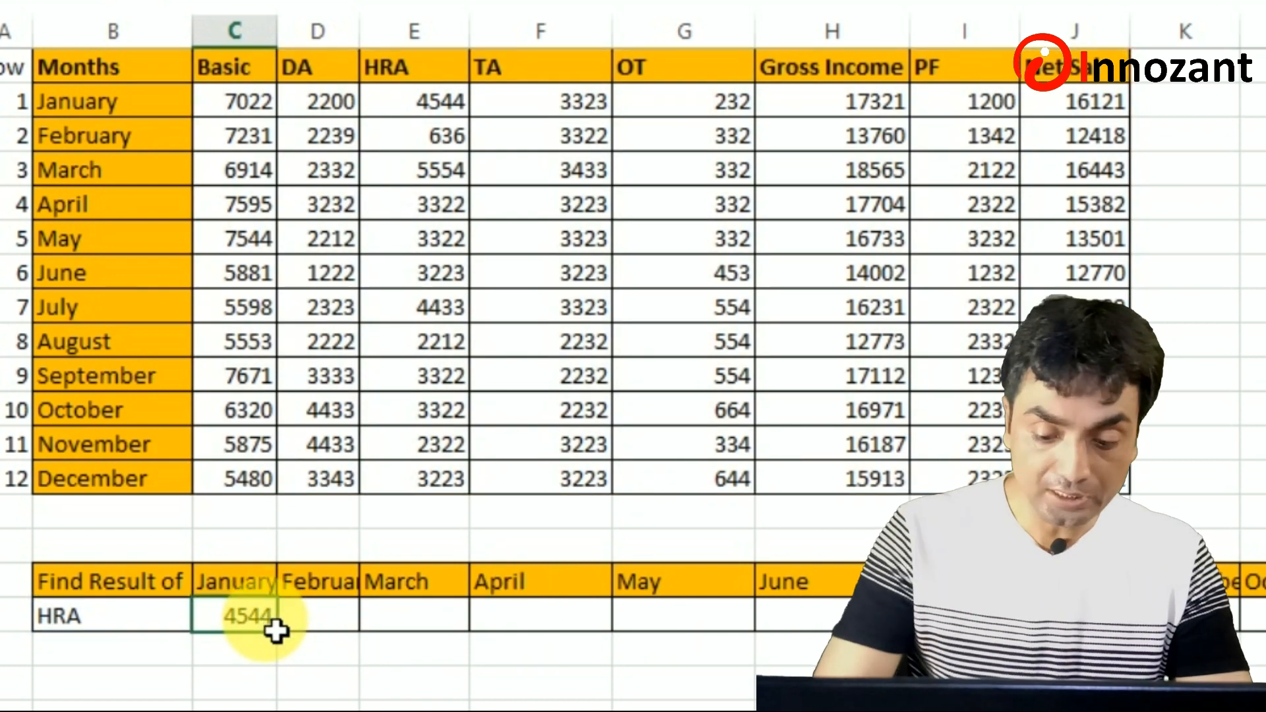
pyautogui.hotkey('shift', 'Right')
pyautogui.hotkey('shift', 'Right')
pyautogui.hotkey('shift', 'Right')
pyautogui.hotkey('shift', 'Right')
pyautogui.hotkey('shift', 'Right')
pyautogui.hotkey('shift', 'Right')
pyautogui.hotkey('shift', 'Right')
pyautogui.hotkey('shift', 'Right')
pyautogui.hotkey('shift', 'Right')
pyautogui.hotkey('shift', 'Right')
pyautogui.hotkey('shift', 'Right')
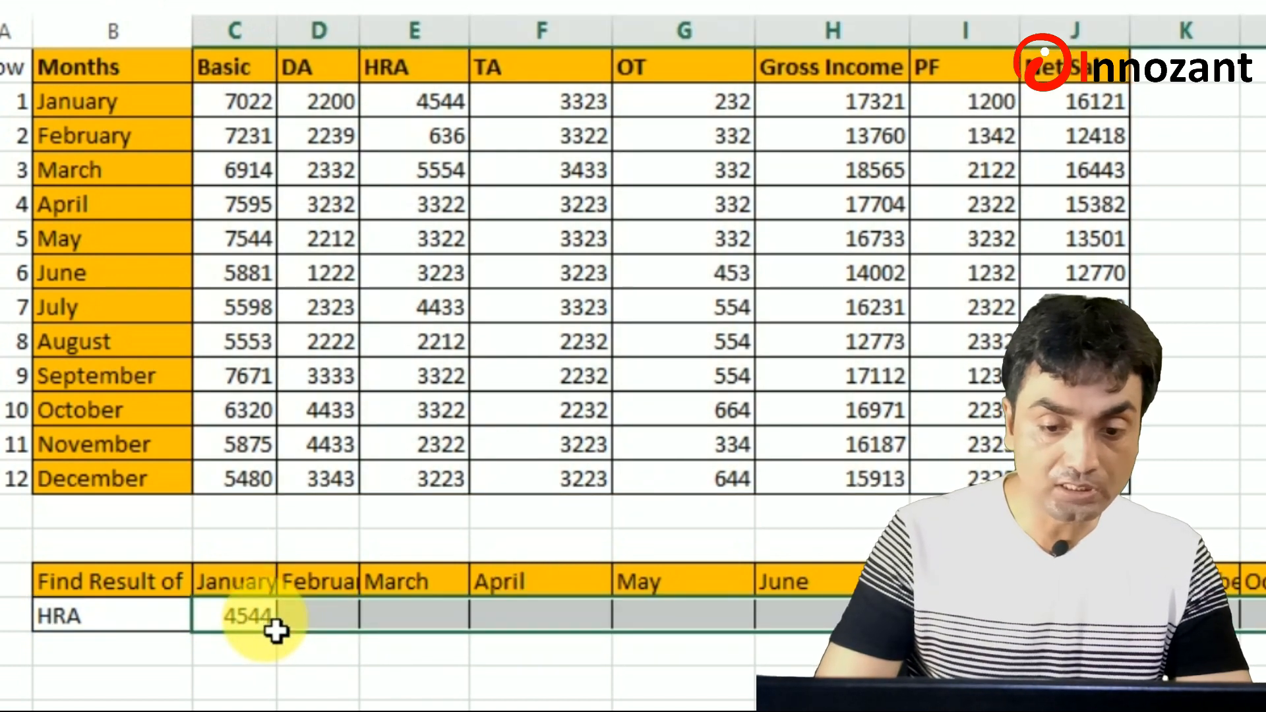
pyautogui.hotkey('ctrl', 'r')
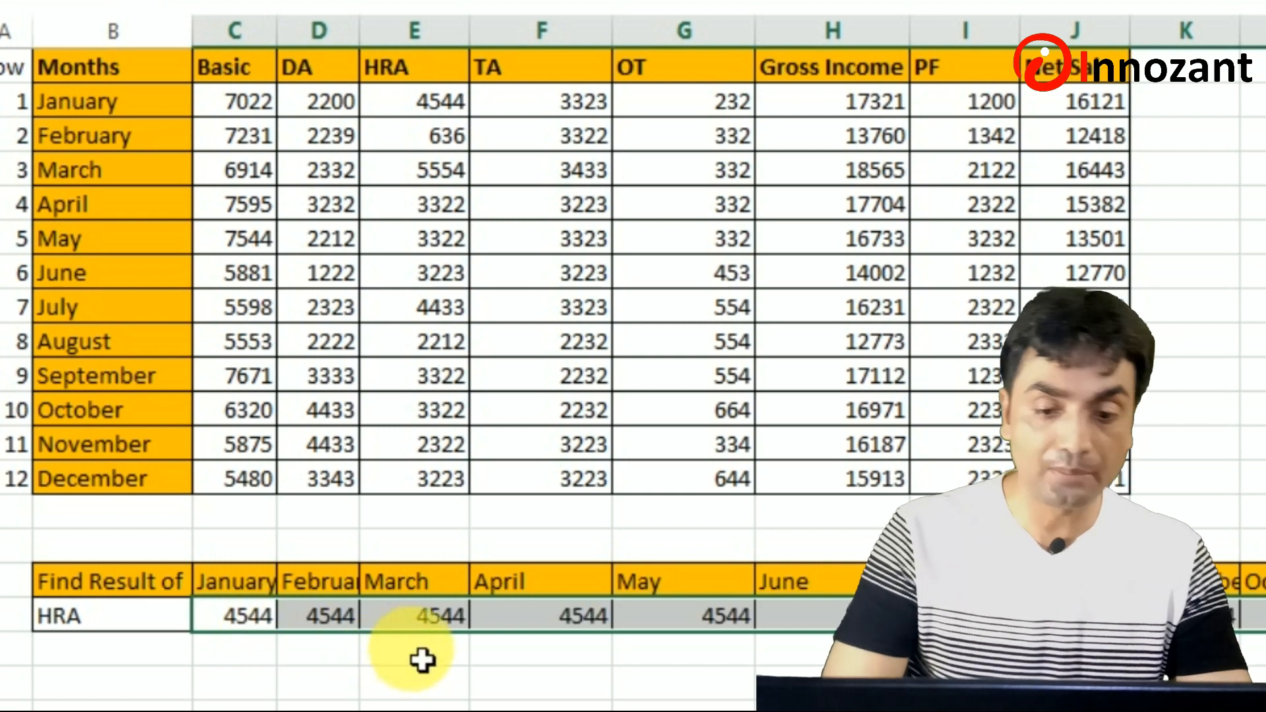
# Change the row index in February's HLOOKUP formula in D17 to 3
pyautogui.click(331, 615)
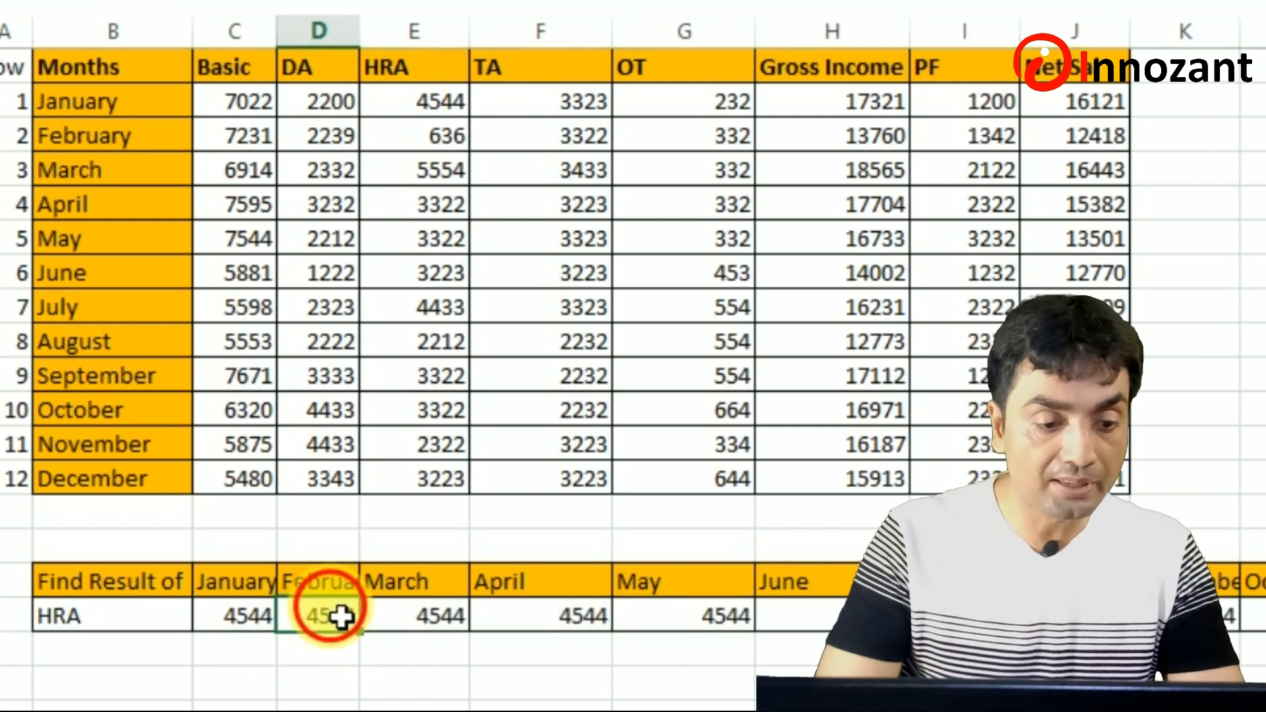
pyautogui.doubleClick(331, 616)
pyautogui.click(595, 616)
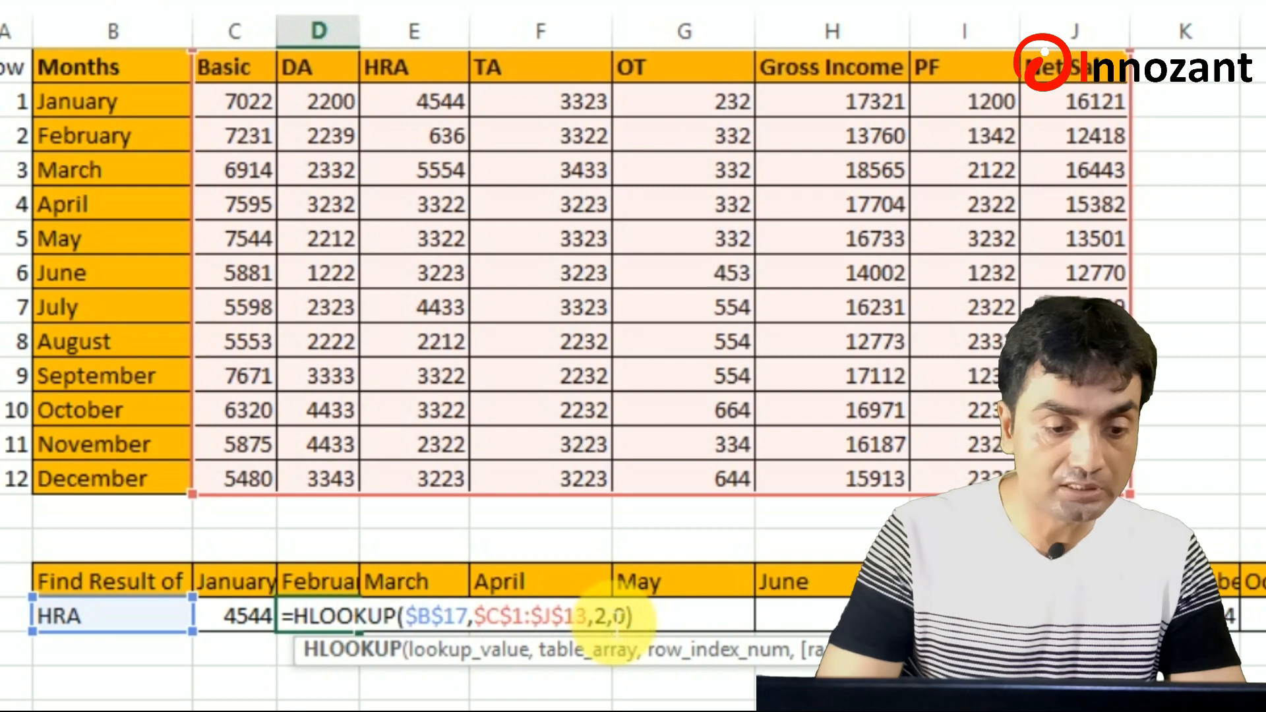
pyautogui.press('Delete')
pyautogui.write('3')
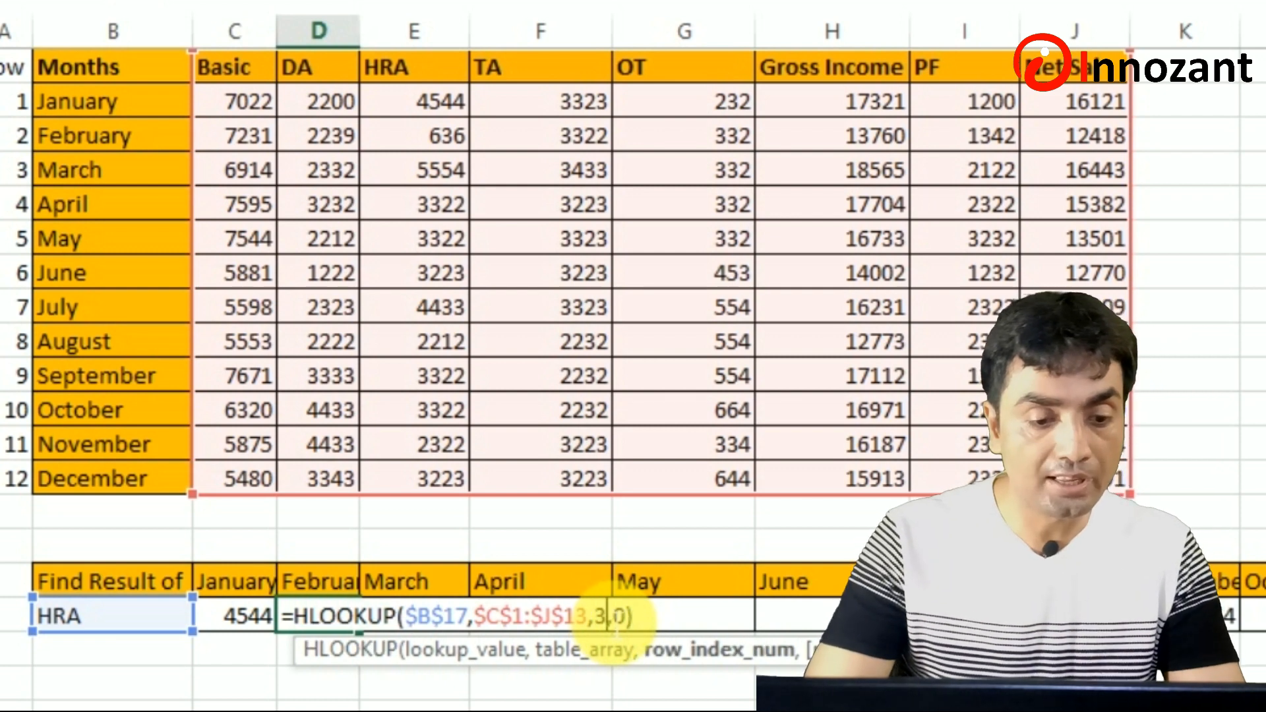
pyautogui.press('Return')
pyautogui.click(454, 626)
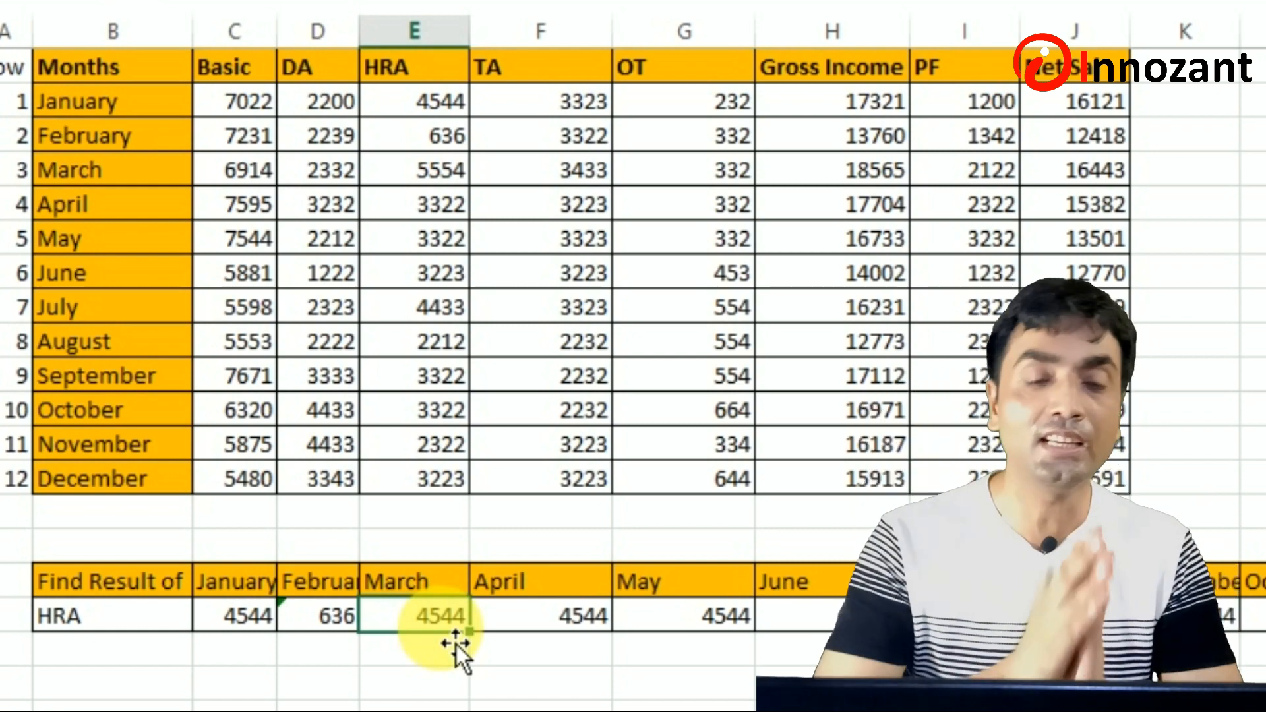
# Clear the HLOOKUP formulas from February to December in the HRA row, starting at D17
pyautogui.press('Left')
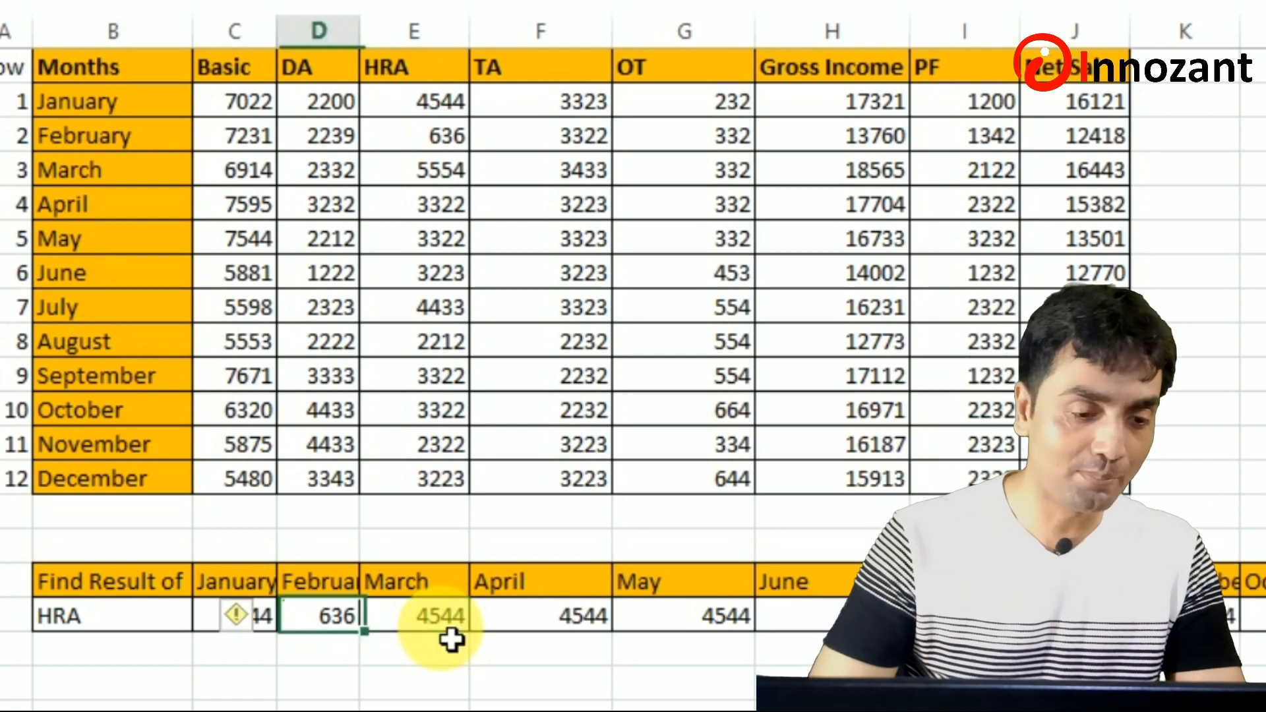
pyautogui.hotkey('ctrl', 'shift', 'Right')
pyautogui.press('Delete')
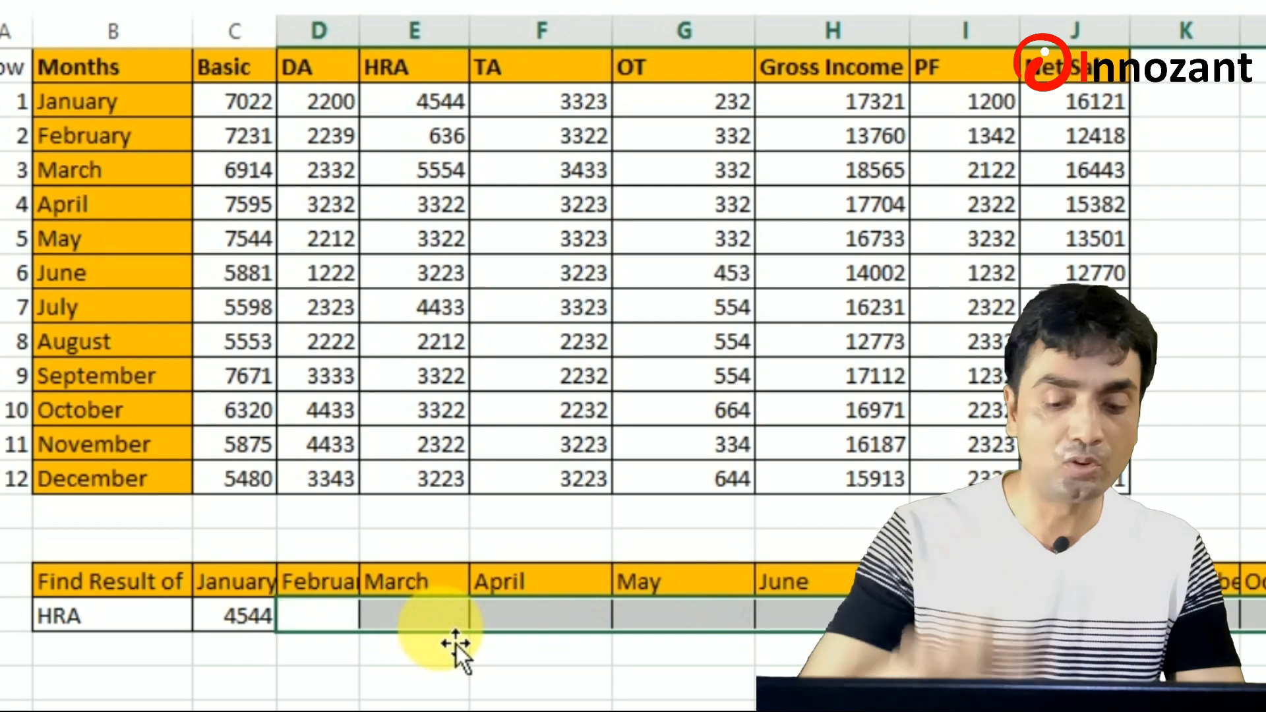
# Remove the row index and match-type arguments from the January HLOOKUP formula in C17
pyautogui.press('Left')
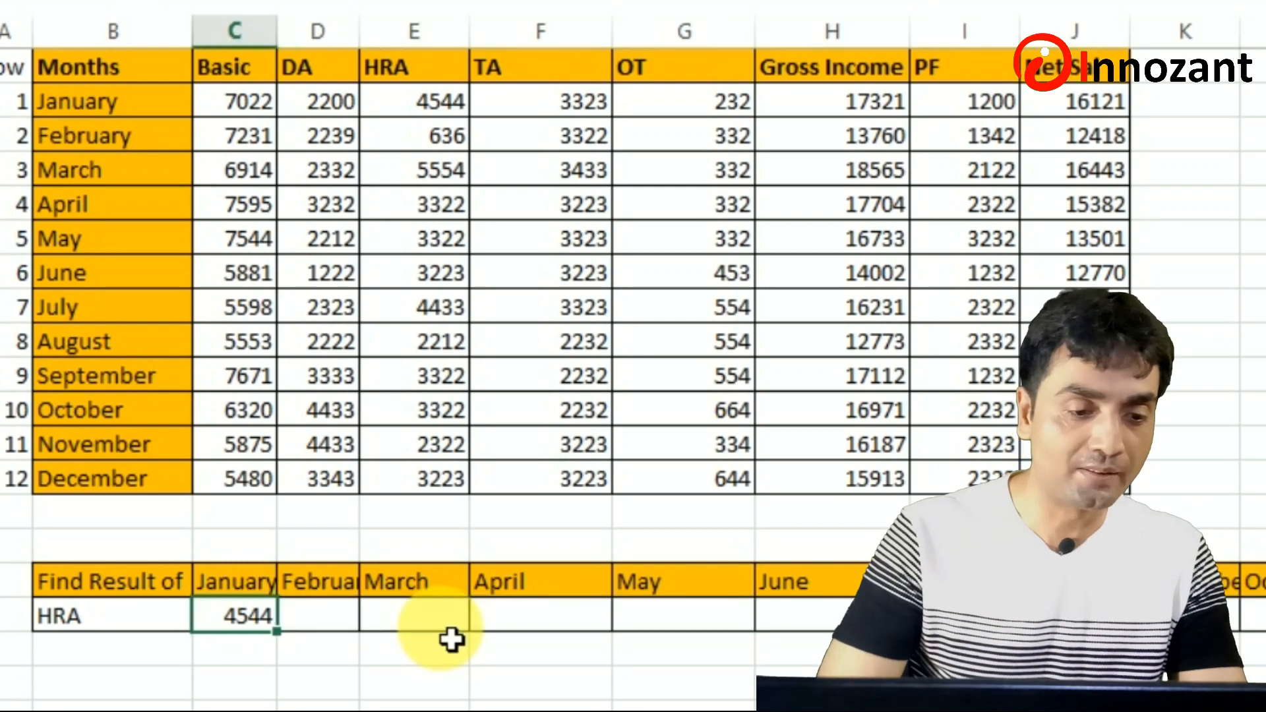
pyautogui.doubleClick(261, 620)
pyautogui.click(560, 618)
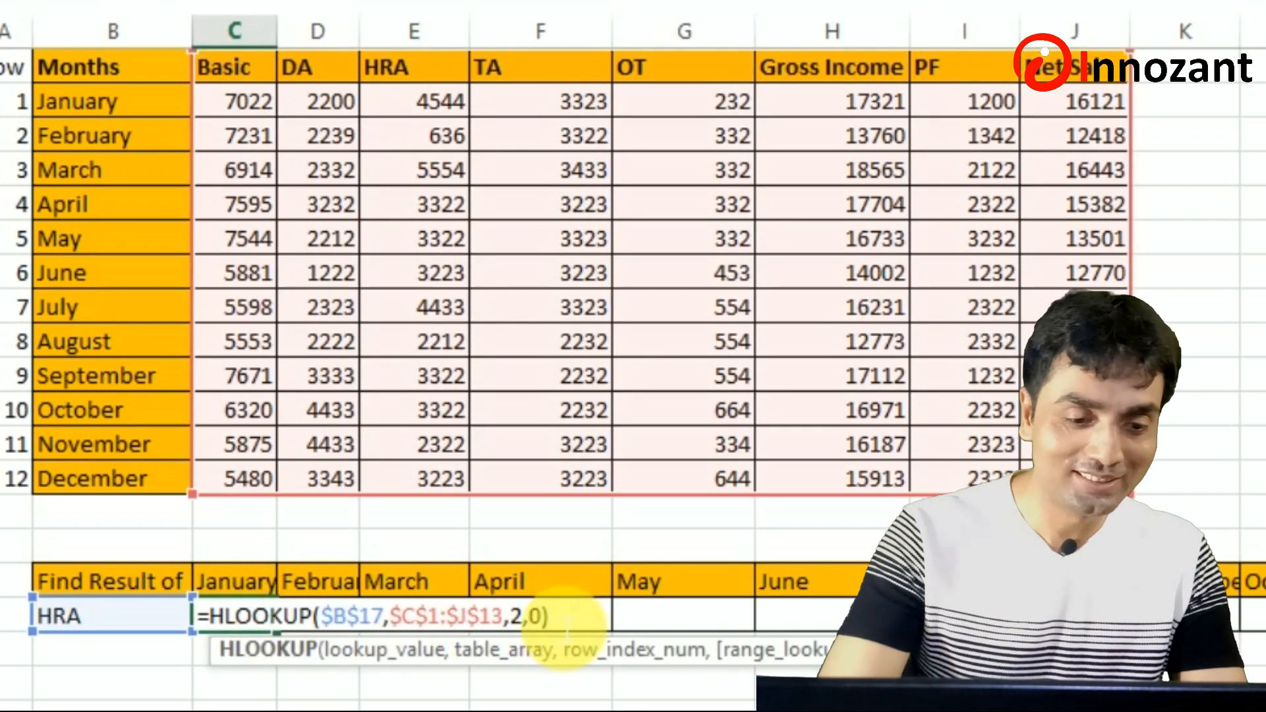
pyautogui.press('BackSpace')
pyautogui.press('BackSpace')
pyautogui.press('BackSpace')
pyautogui.press('BackSpace')
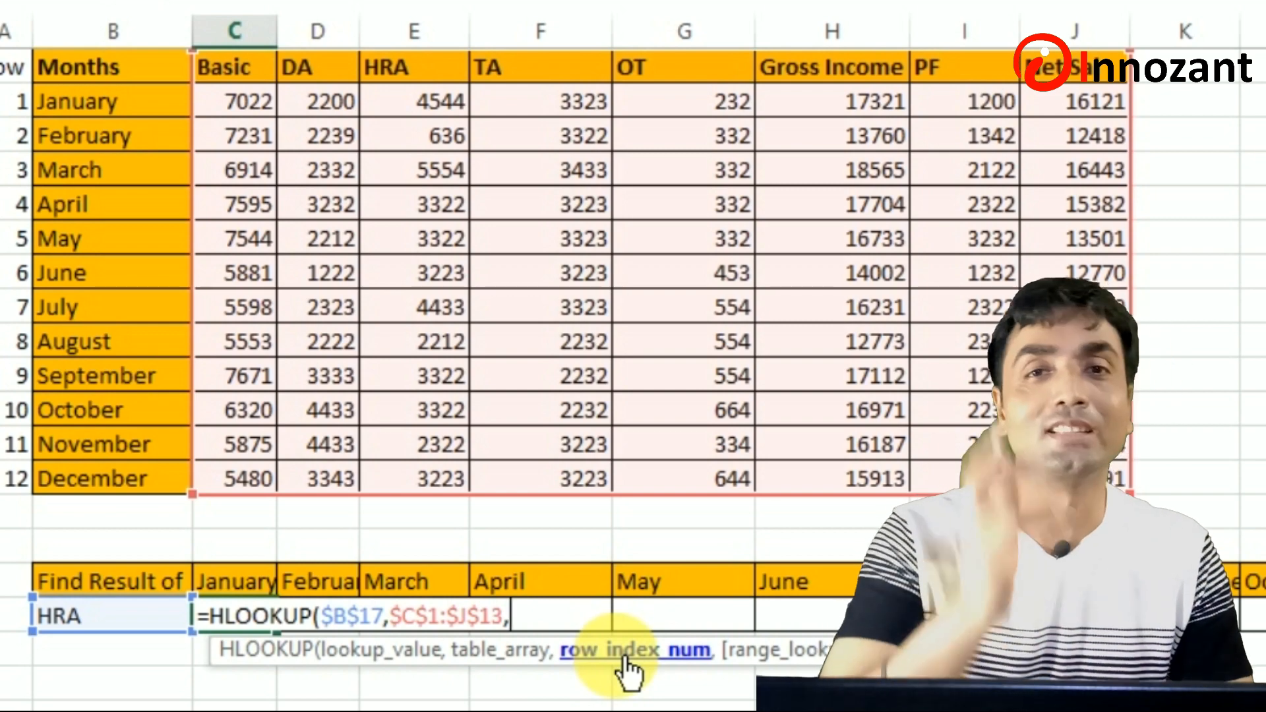
pyautogui.write('rows')
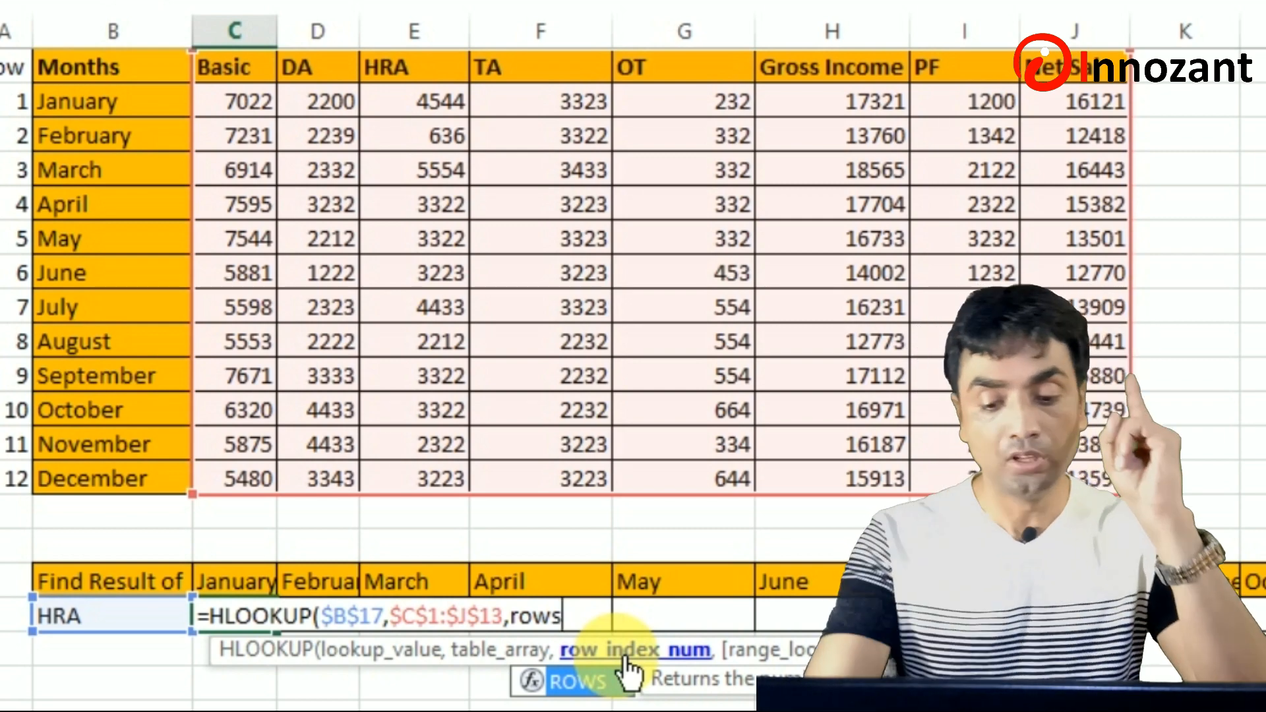
pyautogui.press('BackSpace')
pyautogui.press('BackSpace')
pyautogui.press('BackSpace')
pyautogui.press('BackSpace')
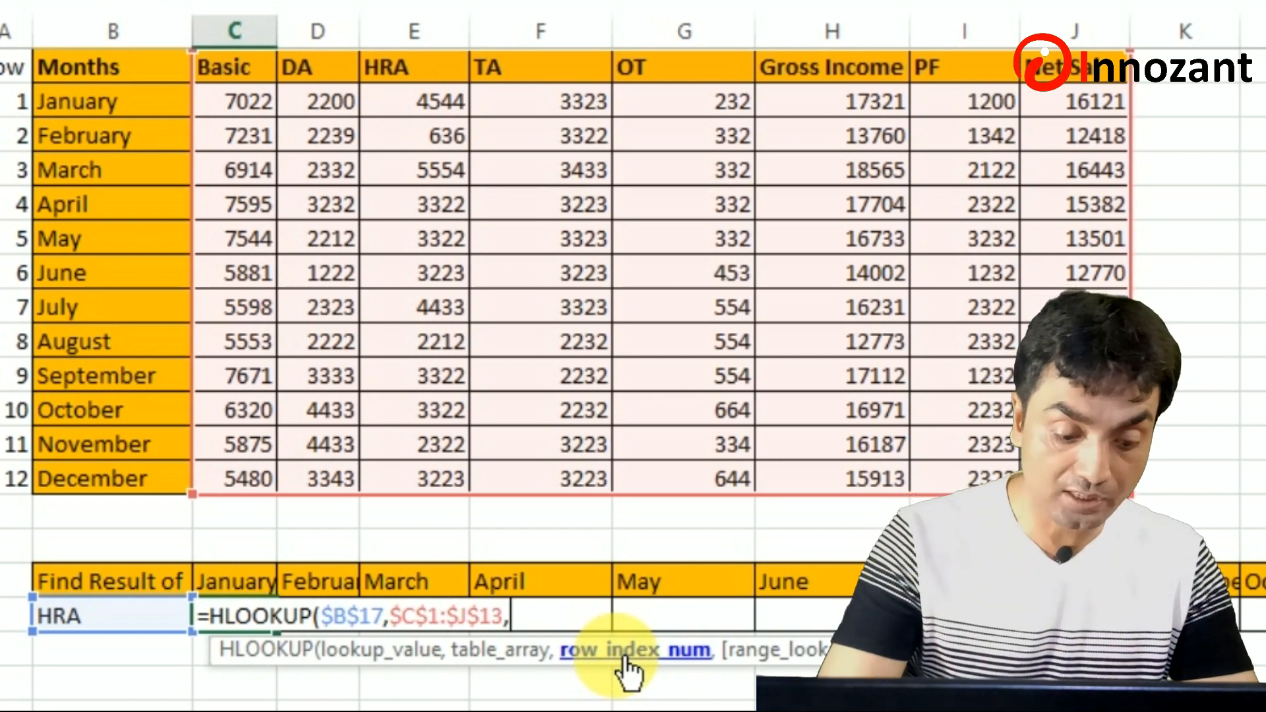
# Complete C17's HLOOKUP formula with COLUMNS($C$14:D14) as the row index and 0 for an exact match
pyautogui.write('columns')
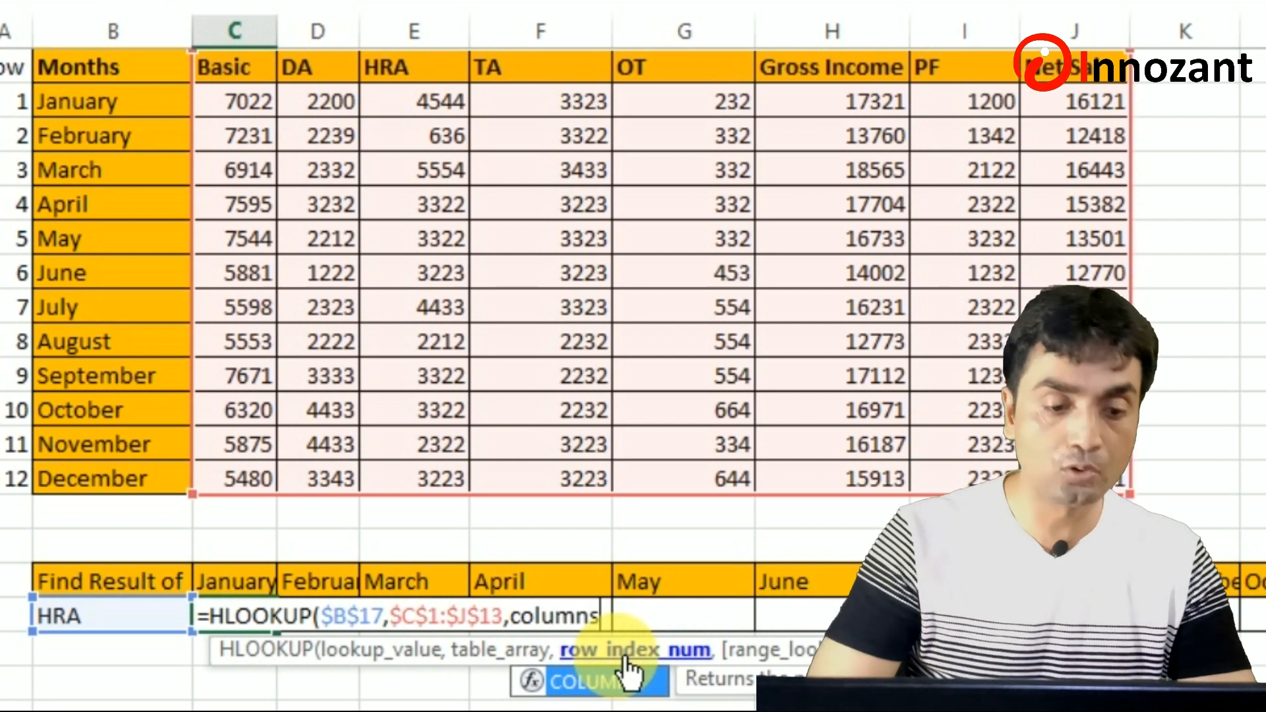
pyautogui.press('Tab')
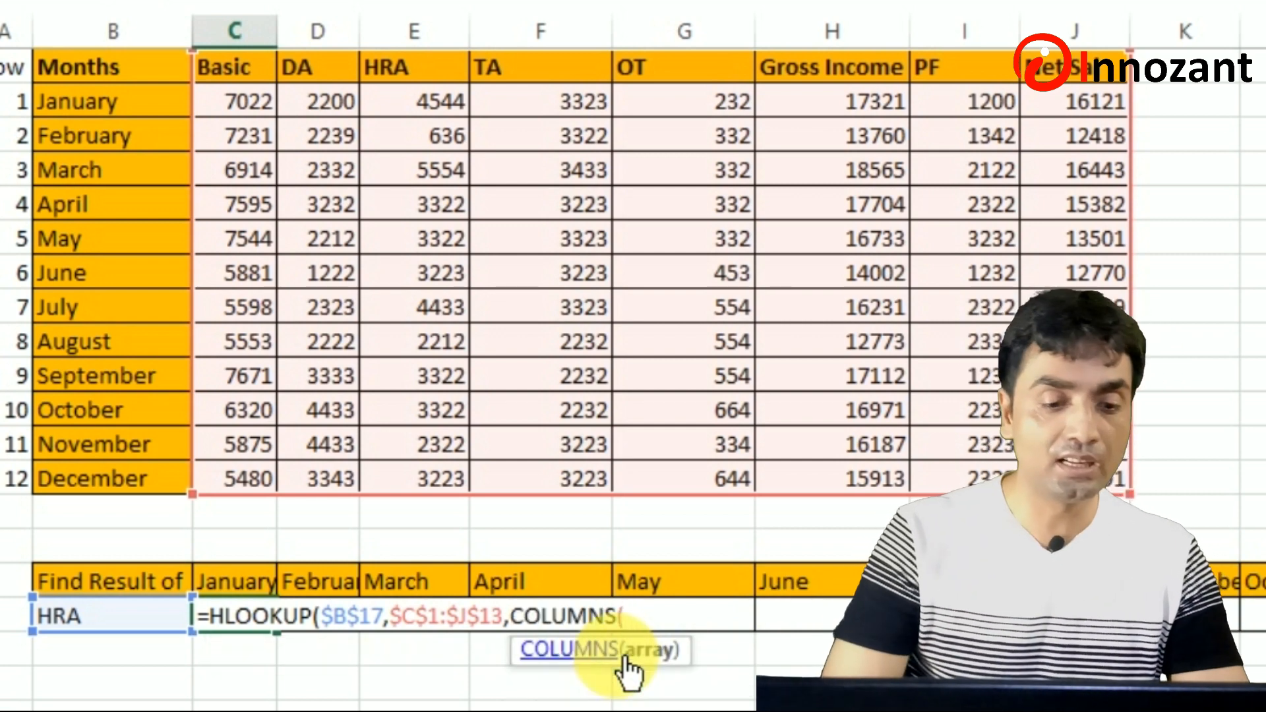
pyautogui.click(238, 527)
pyautogui.hotkey('shift', 'Right')
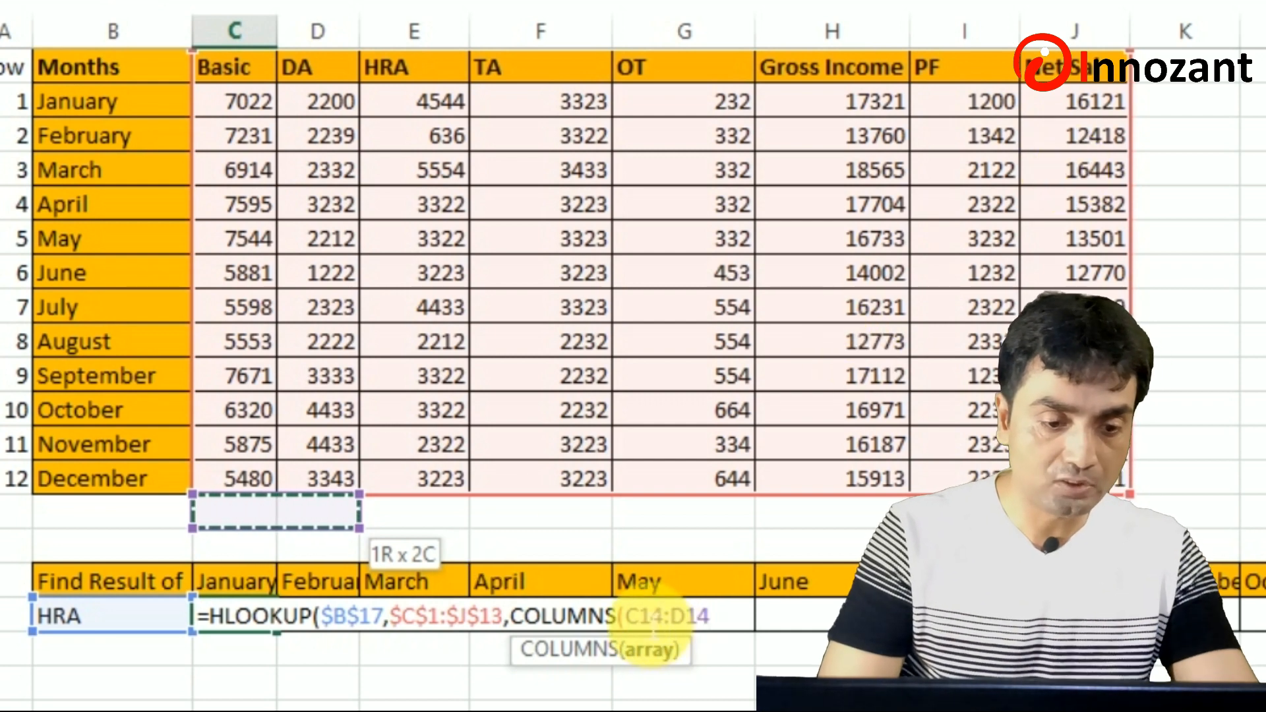
pyautogui.click(639, 617)
pyautogui.press('F4')
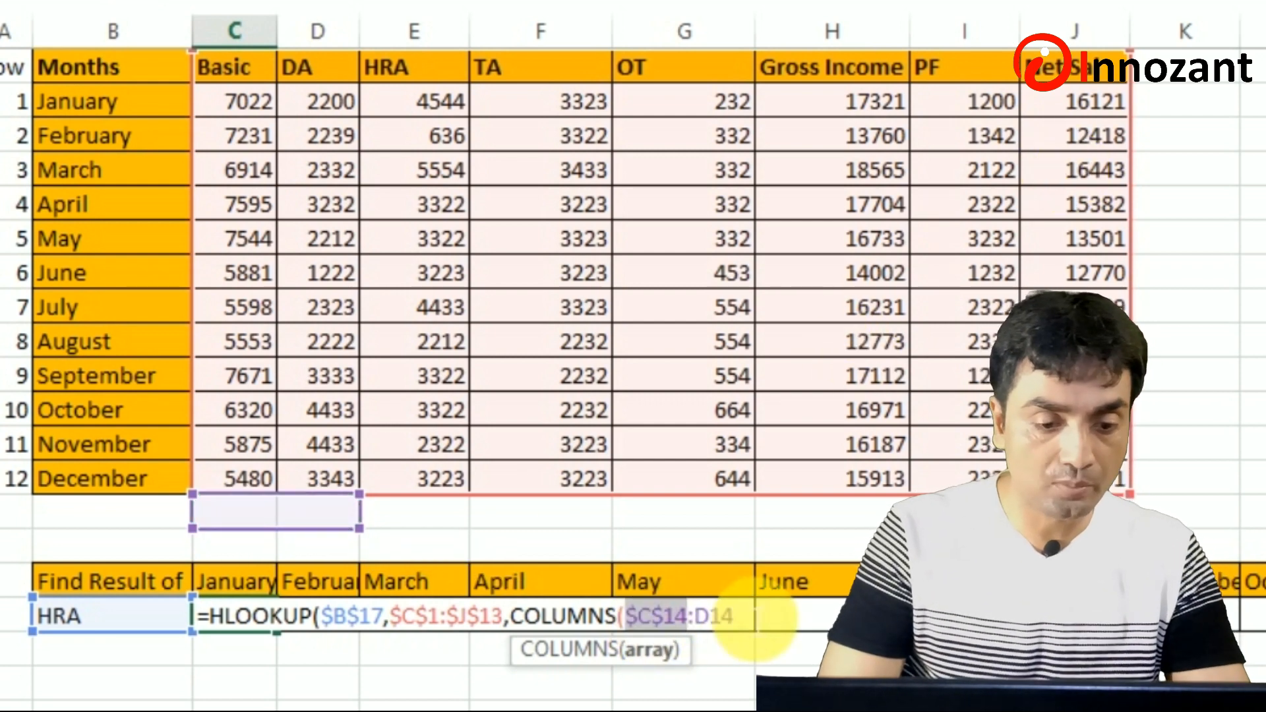
pyautogui.click(758, 619)
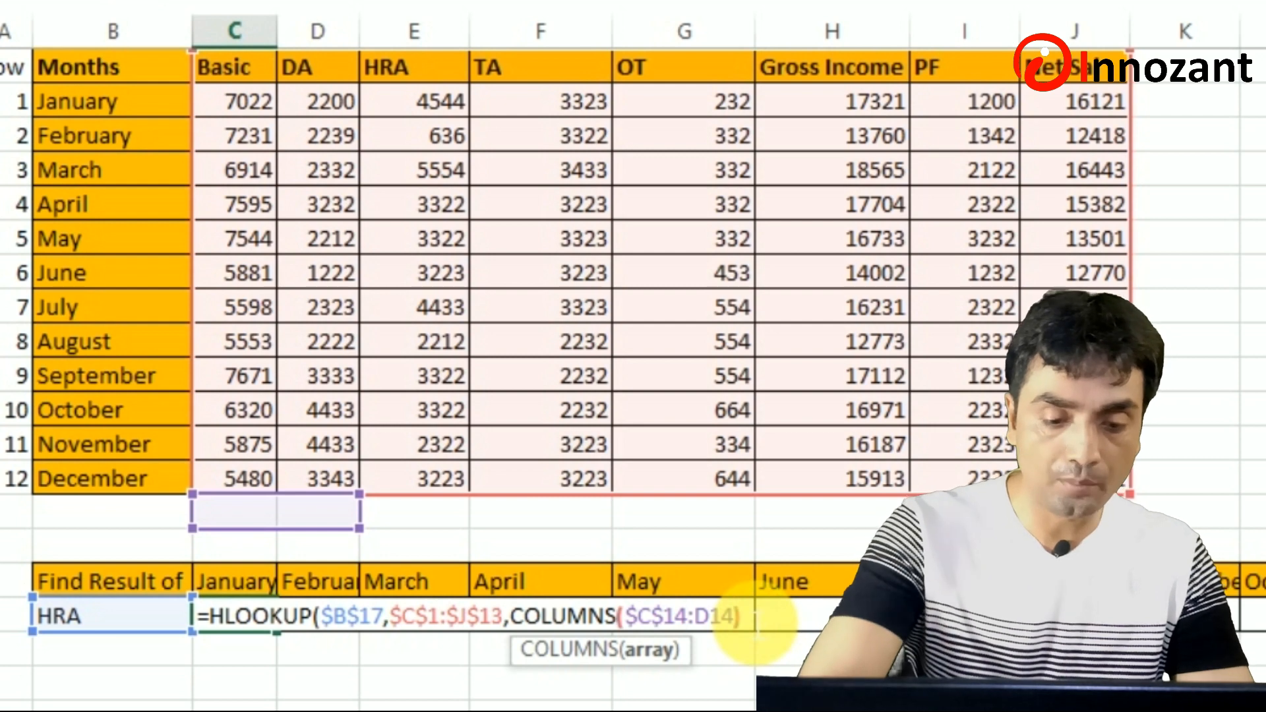
pyautogui.write('),0)')
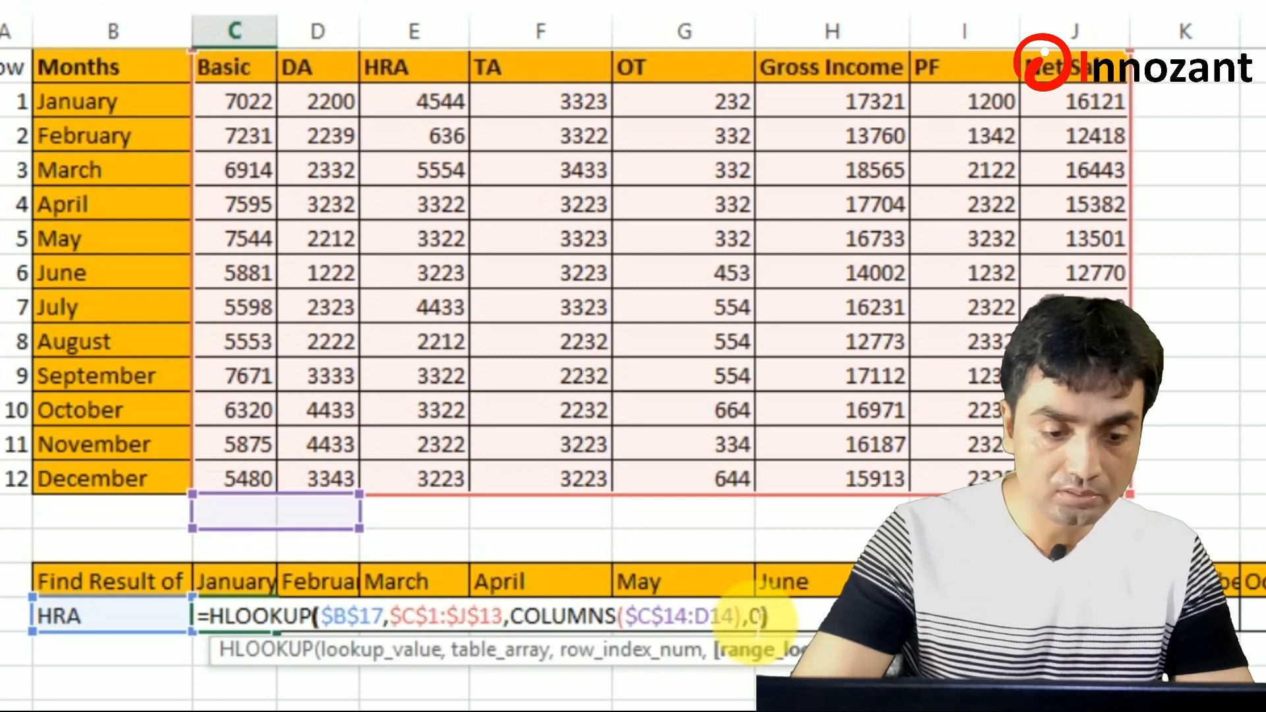
pyautogui.press('Return')
# Fill the January HLOOKUP formula from C17 across the HRA row through December
pyautogui.press('Up')
pyautogui.hotkey('shift', 'Right')
pyautogui.hotkey('shift', 'Right')
pyautogui.hotkey('shift', 'Right')
pyautogui.hotkey('shift', 'Right')
pyautogui.hotkey('shift', 'Right')
pyautogui.hotkey('shift', 'Right')
pyautogui.hotkey('shift', 'Right')
pyautogui.hotkey('shift', 'Right')
pyautogui.hotkey('shift', 'Right')
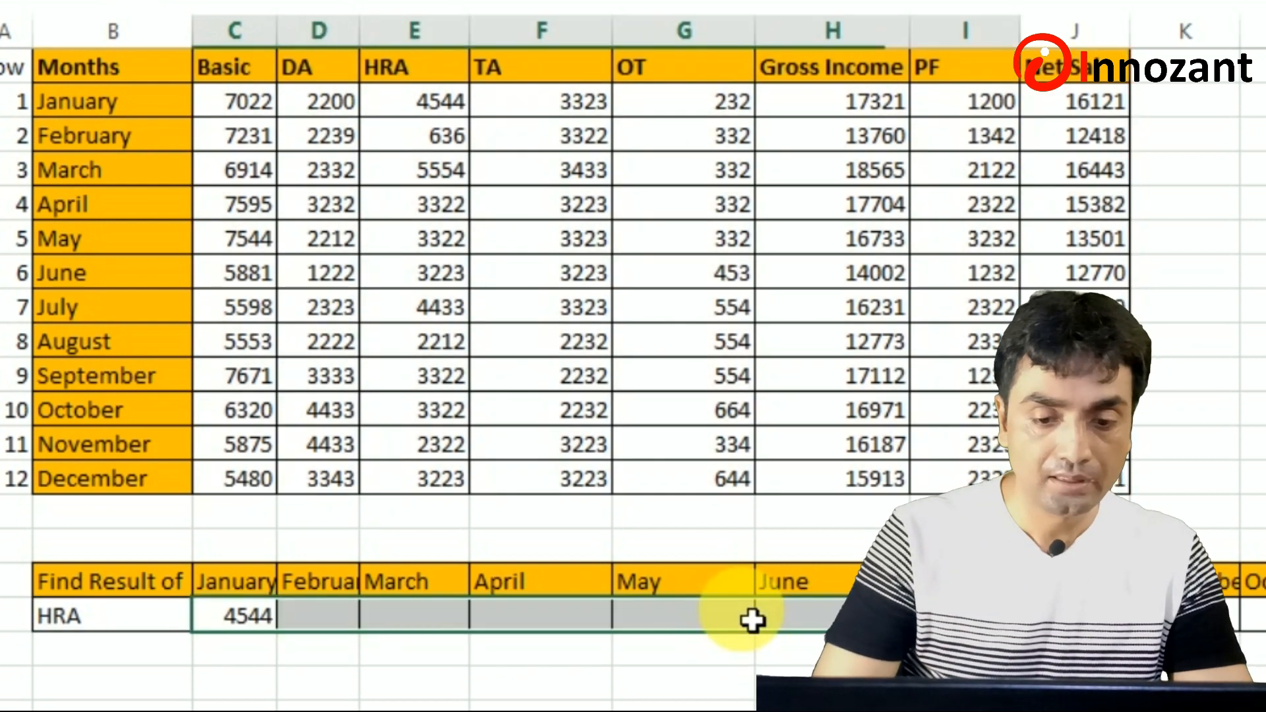
pyautogui.hotkey('ctrl', 'r')
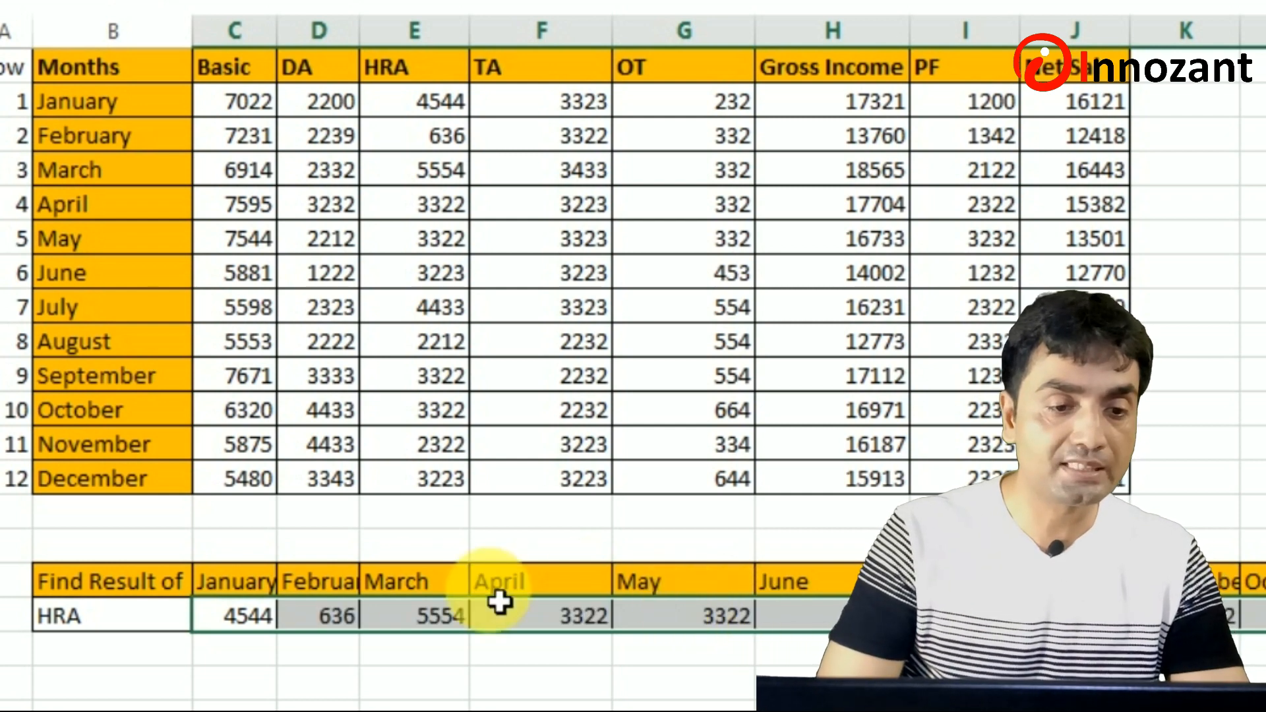
# Check the HRA results against the salary table and evaluate the COLUMNS($C$14:D14) row index inside C17's formula
pyautogui.click(247, 617)
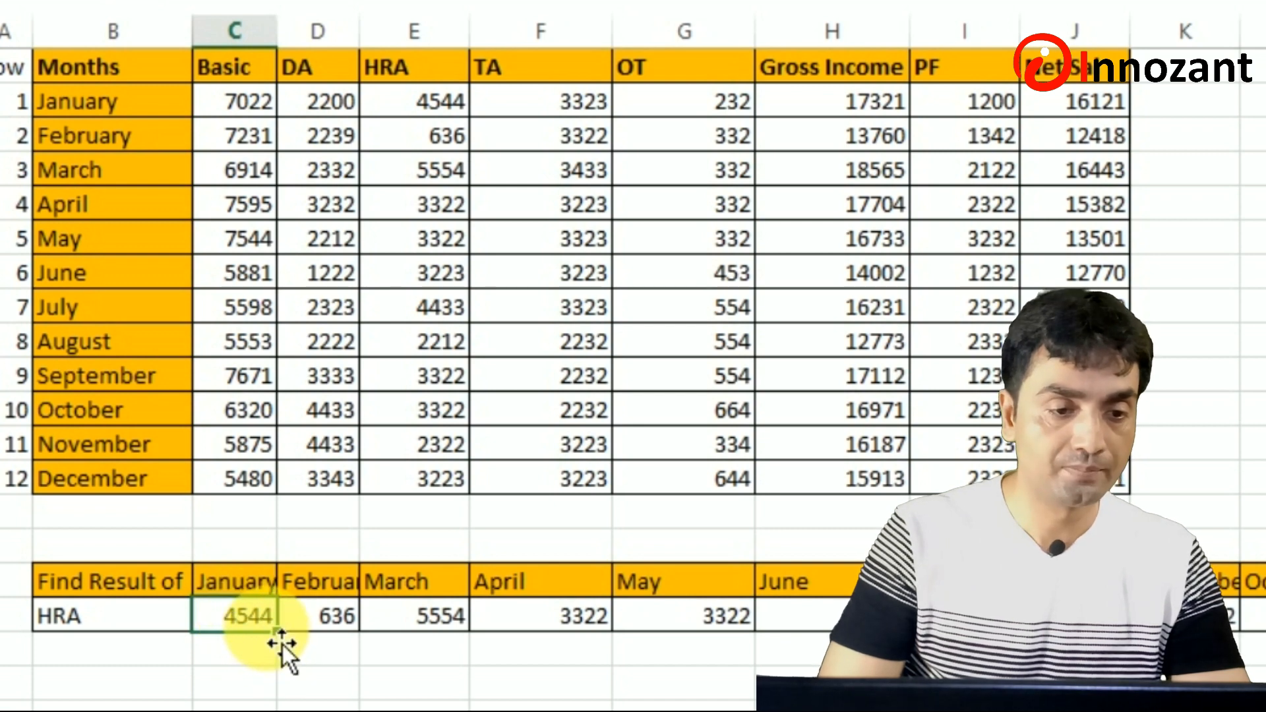
pyautogui.click(446, 145)
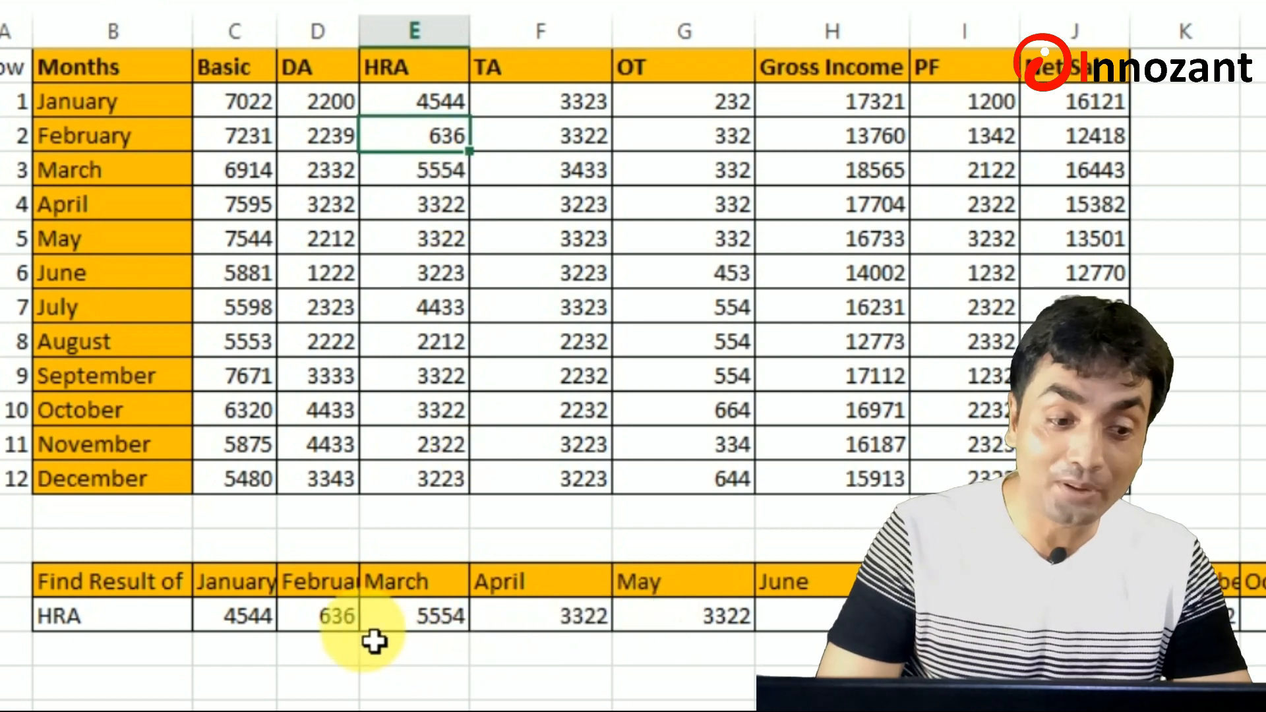
pyautogui.click(253, 629)
pyautogui.doubleClick(254, 630)
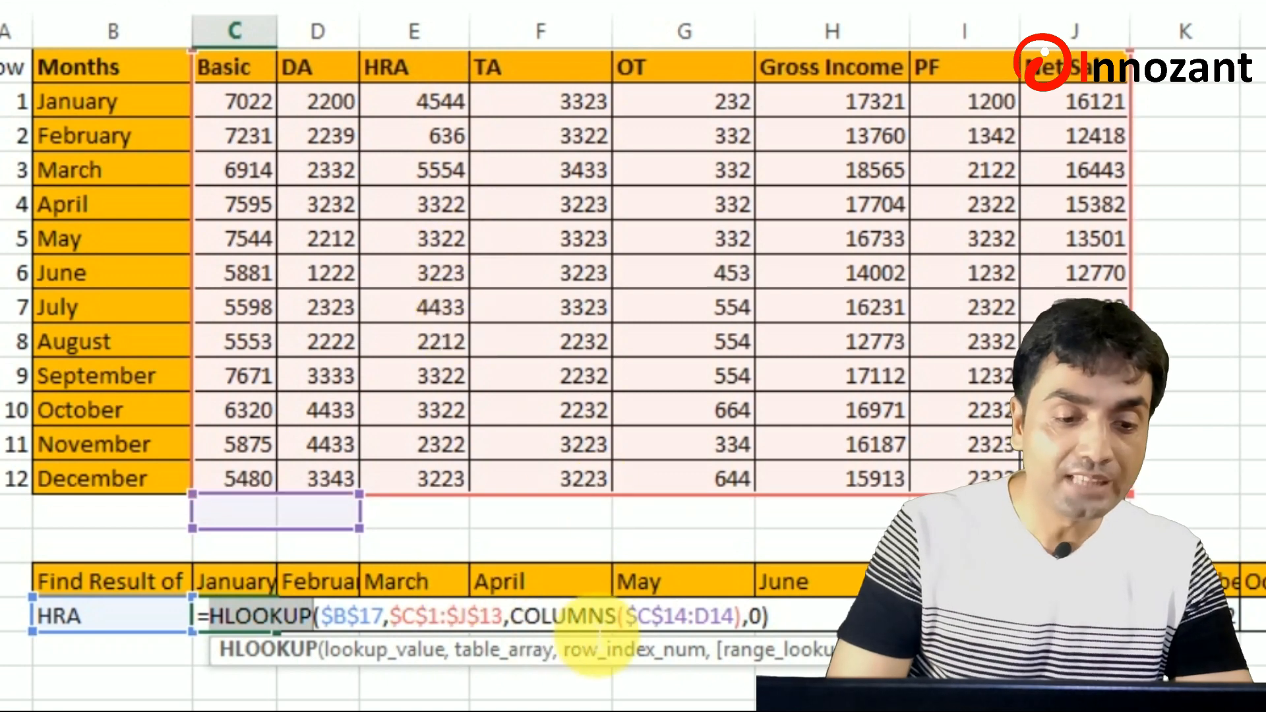
pyautogui.click(531, 631)
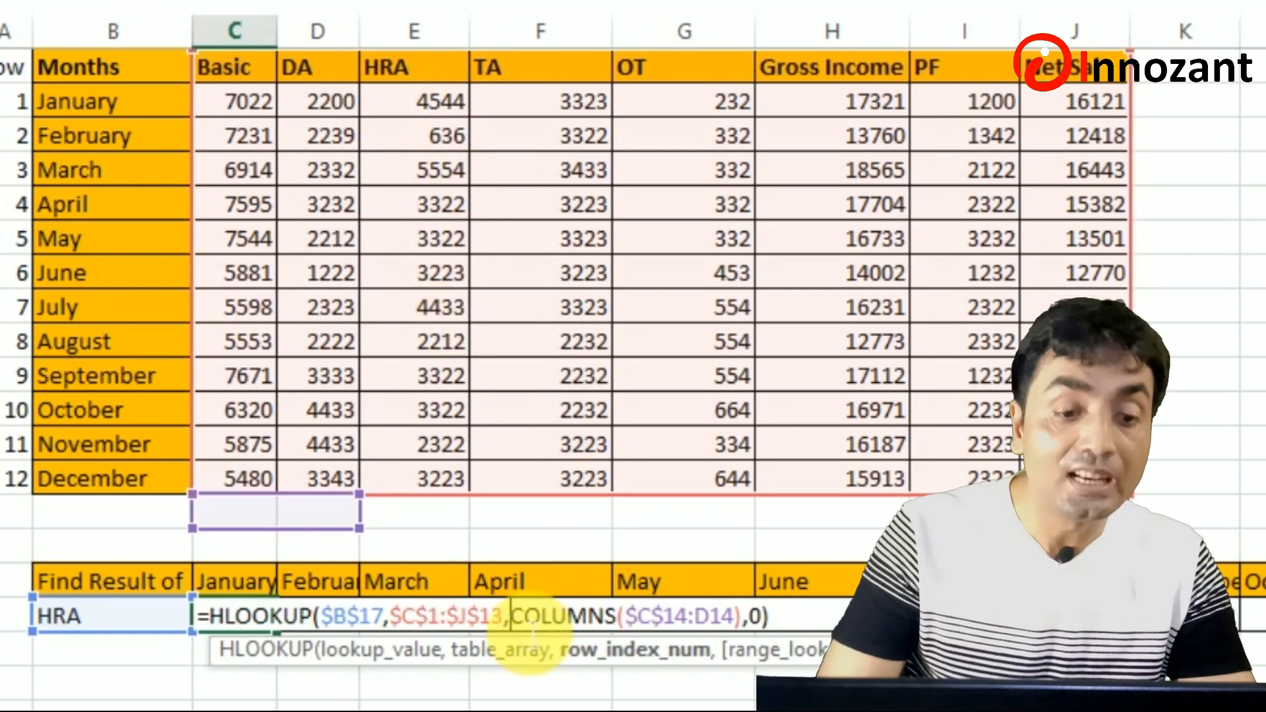
pyautogui.hotkey('shift', 'Right')
pyautogui.hotkey('shift', 'Right')
pyautogui.hotkey('shift', 'Right')
pyautogui.hotkey('shift', 'Right')
pyautogui.hotkey('shift', 'Right')
pyautogui.hotkey('shift', 'Right')
pyautogui.hotkey('shift', 'Right')
pyautogui.hotkey('shift', 'Right')
pyautogui.hotkey('shift', 'Right')
pyautogui.hotkey('shift', 'Right')
pyautogui.hotkey('shift', 'Right')
pyautogui.hotkey('shift', 'Right')
pyautogui.hotkey('shift', 'Right')
pyautogui.hotkey('shift', 'Right')
pyautogui.hotkey('shift', 'Right')
pyautogui.hotkey('shift', 'Right')
pyautogui.hotkey('shift', 'Right')
pyautogui.hotkey('shift', 'Right')
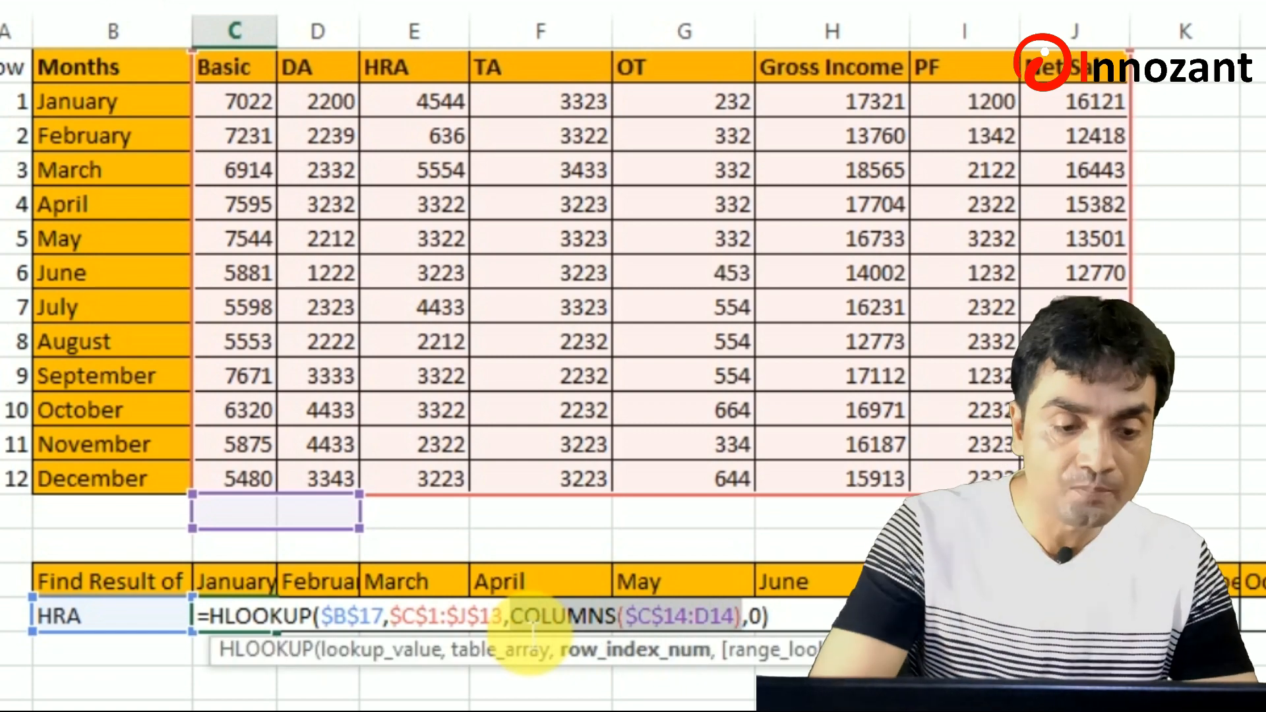
pyautogui.write('2')
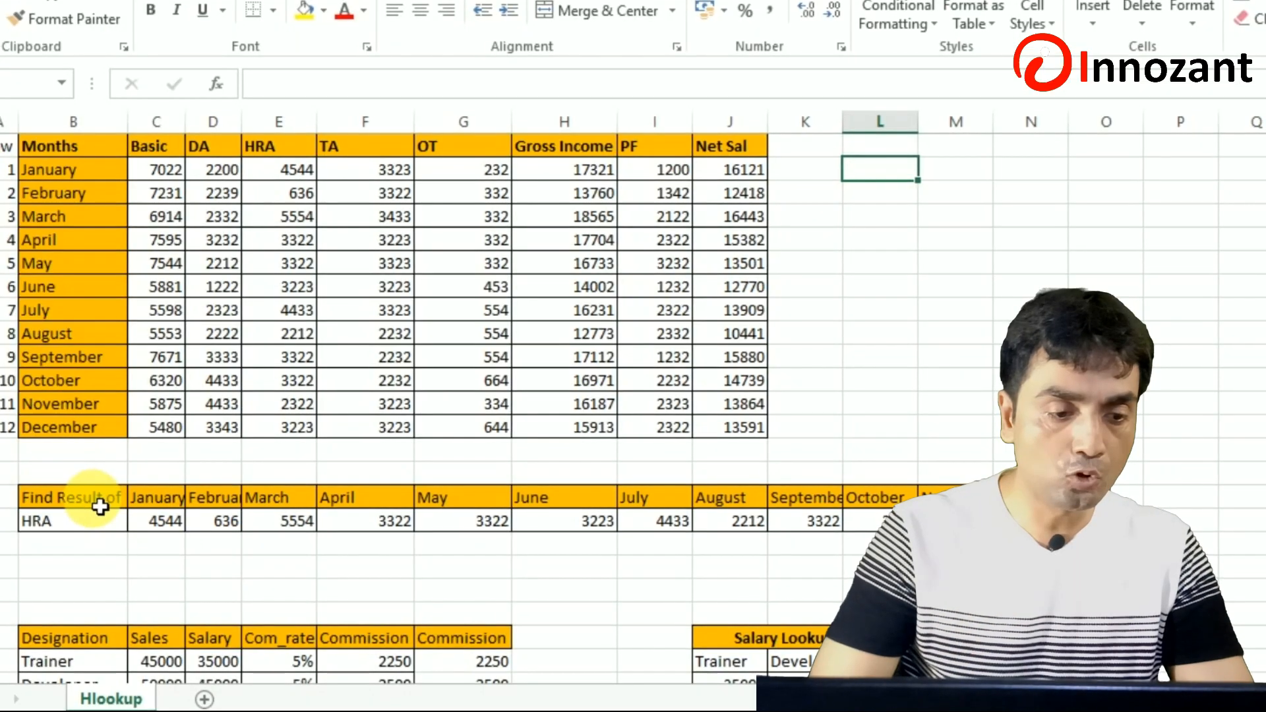
# Copy the result table B16:N17 and paste it transposed at L2, beside the salary table
pyautogui.click(100, 507)
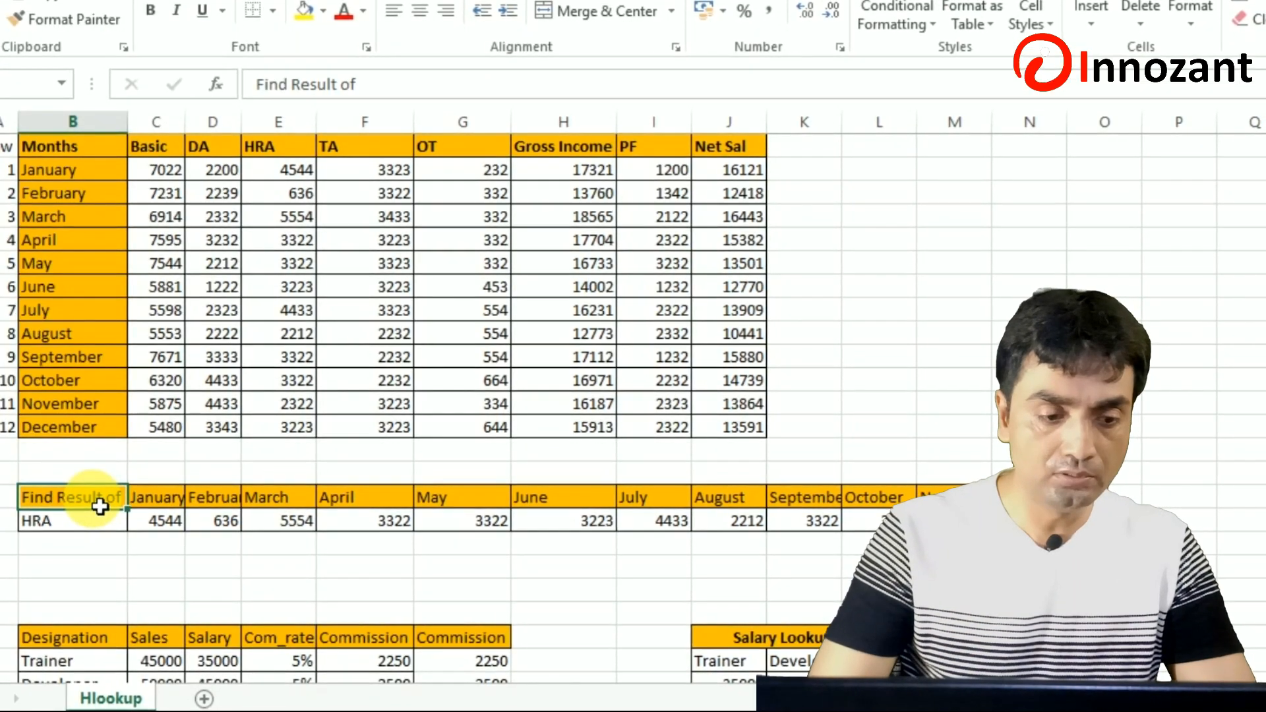
pyautogui.moveTo(100, 506); pyautogui.dragTo(99, 521)
pyautogui.hotkey('ctrl', 'shift', 'Right')
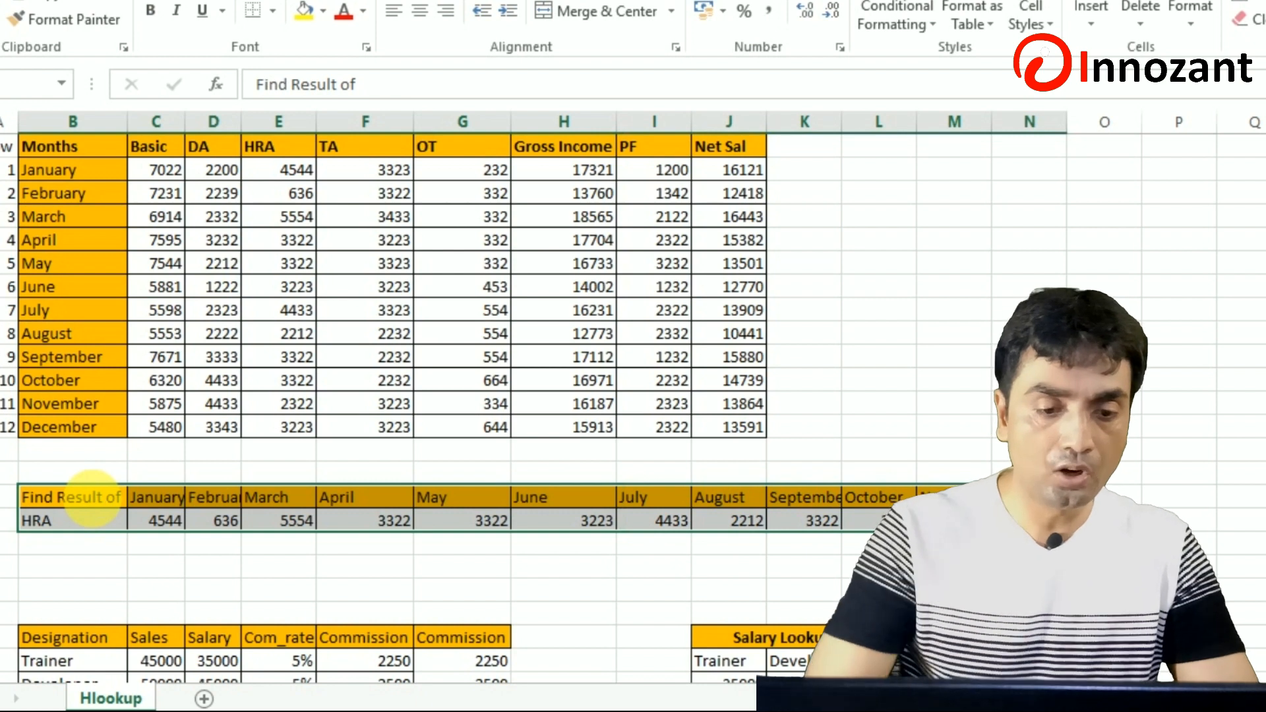
pyautogui.hotkey('ctrl', 'c')
pyautogui.click(879, 178)
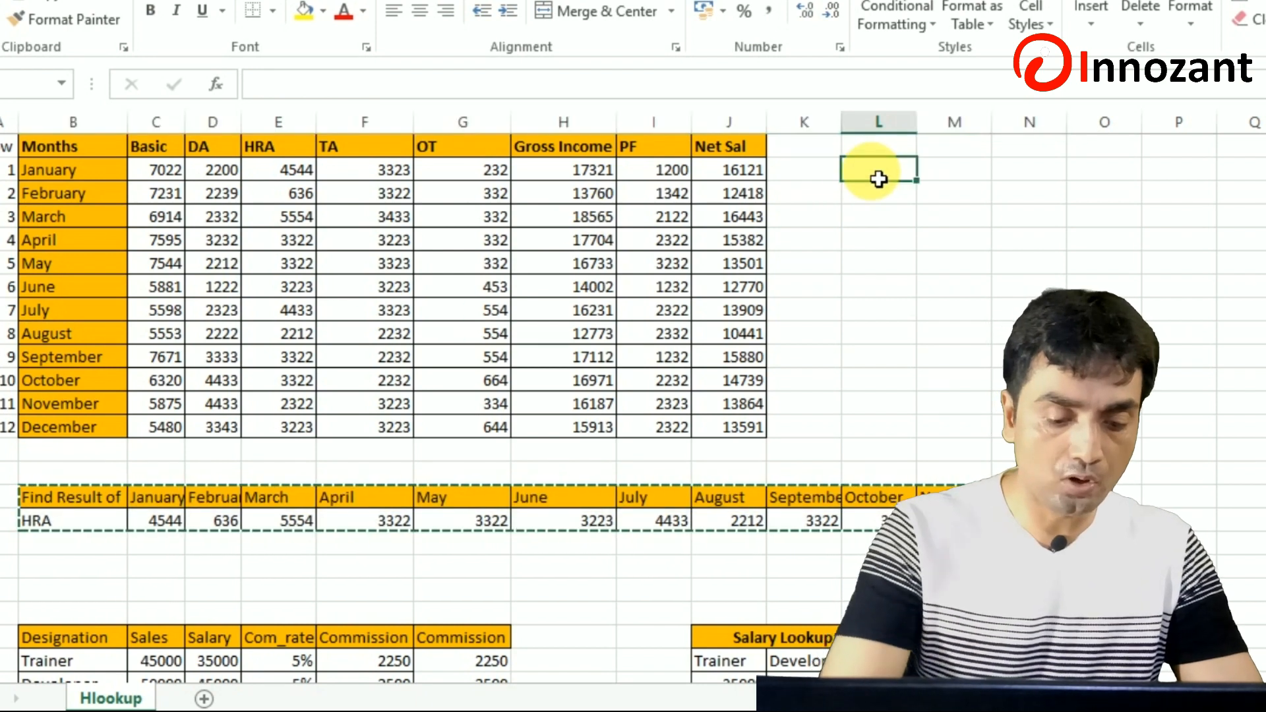
pyautogui.press('alt')
pyautogui.press('v')
pyautogui.press('t')
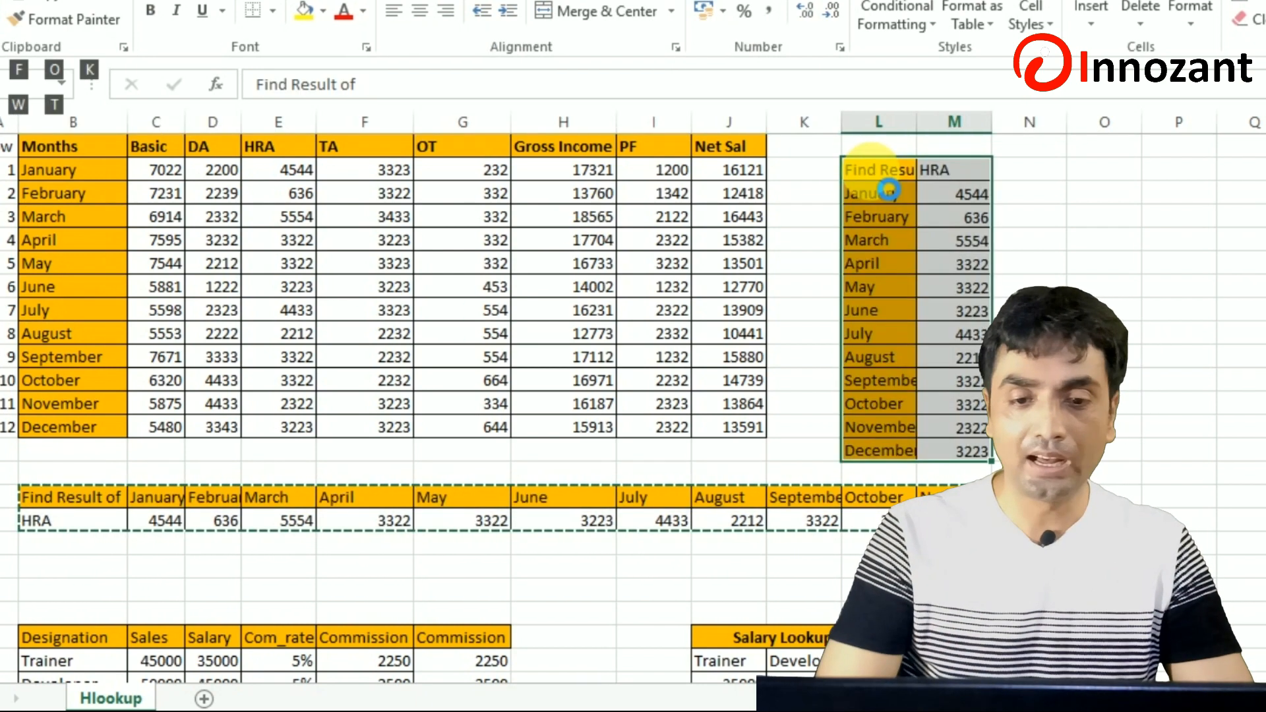
# Clear the pasted HRA results in M3:M14 and autofit column L to its contents
pyautogui.click(960, 195)
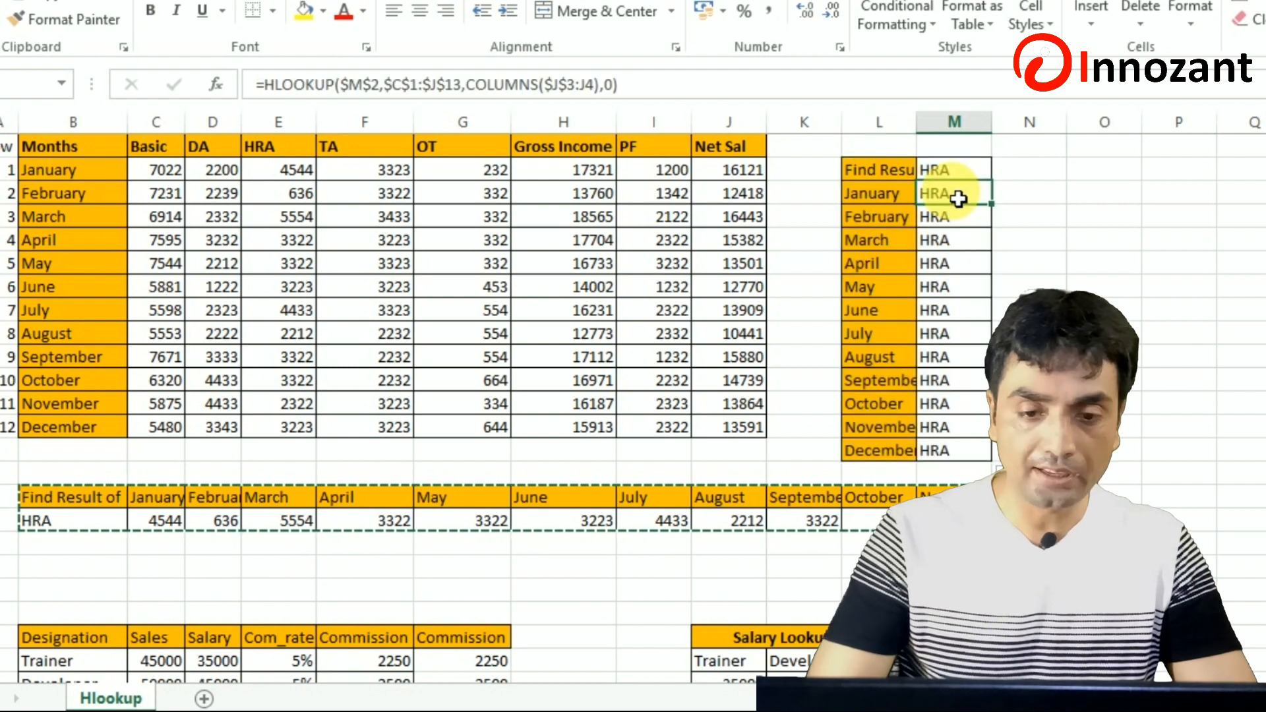
pyautogui.hotkey('ctrl', 'shift', 'Down')
pyautogui.press('Delete')
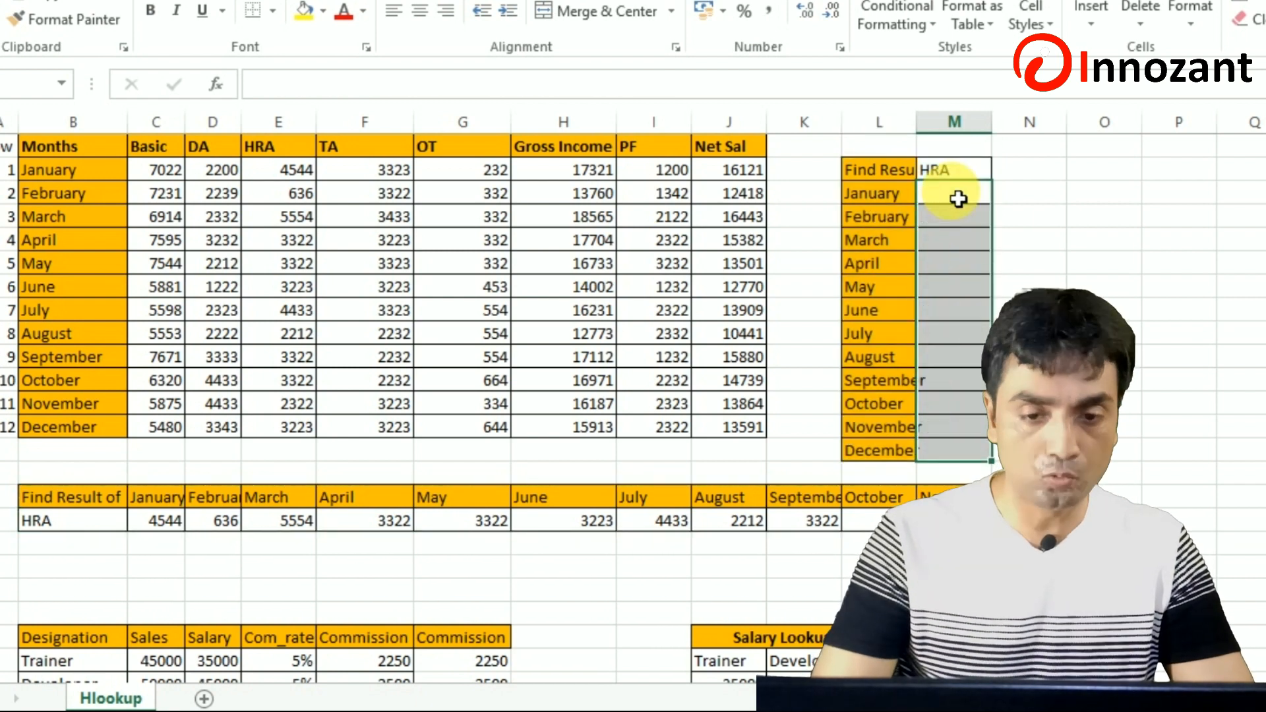
pyautogui.press('Up')
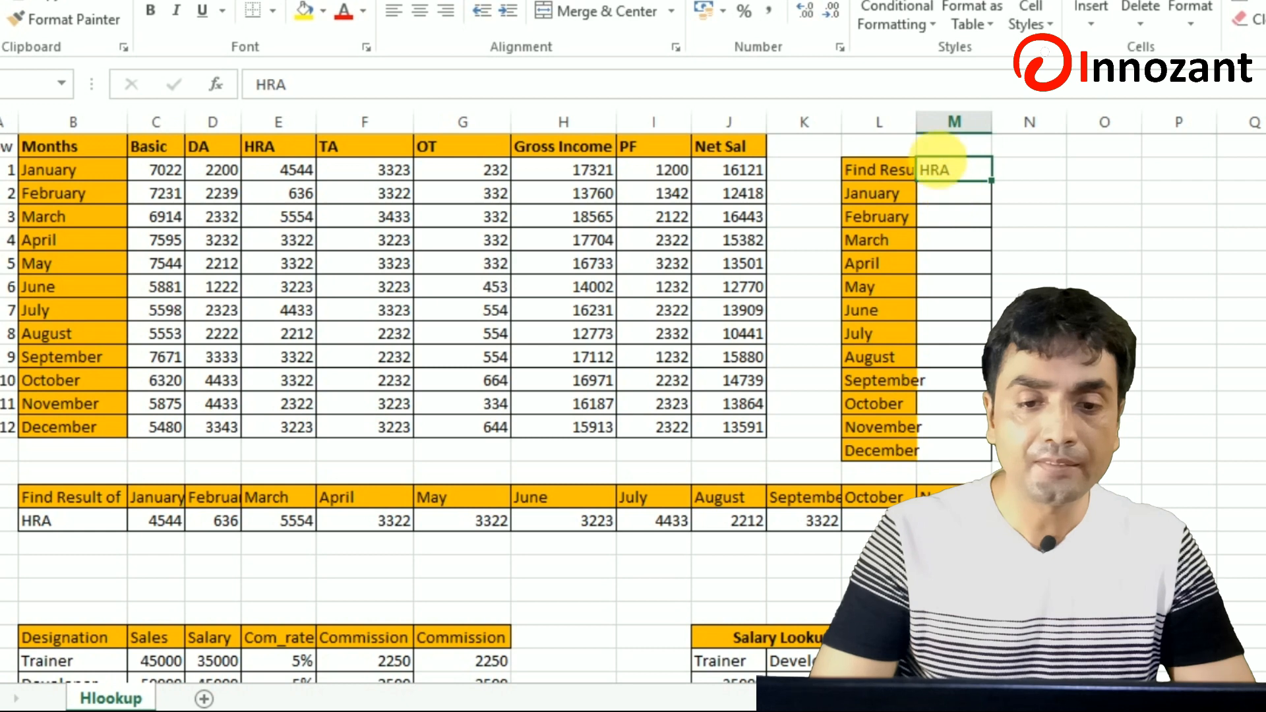
pyautogui.doubleClick(917, 123)
pyautogui.click(898, 119)
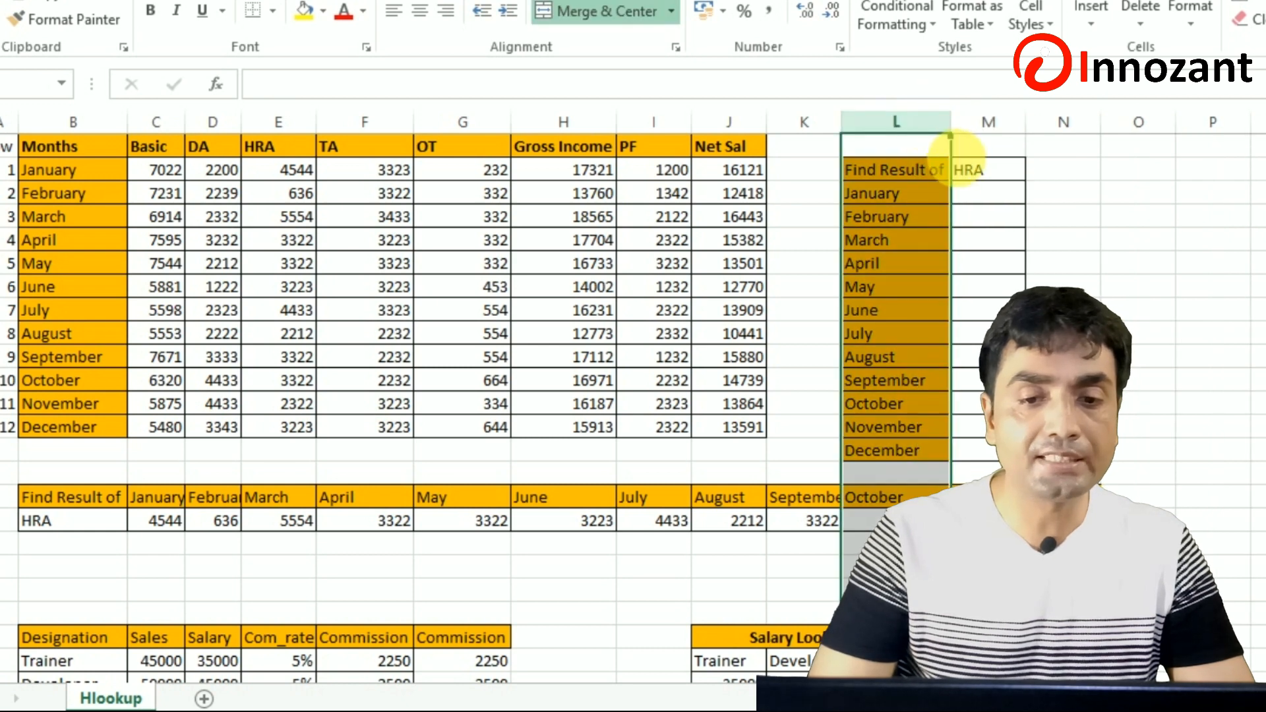
# Start an HLOOKUP formula in M3 for January with absolute lookup value $M$2 and table array $C$1:$J$13
pyautogui.click(982, 182)
pyautogui.click(976, 200)
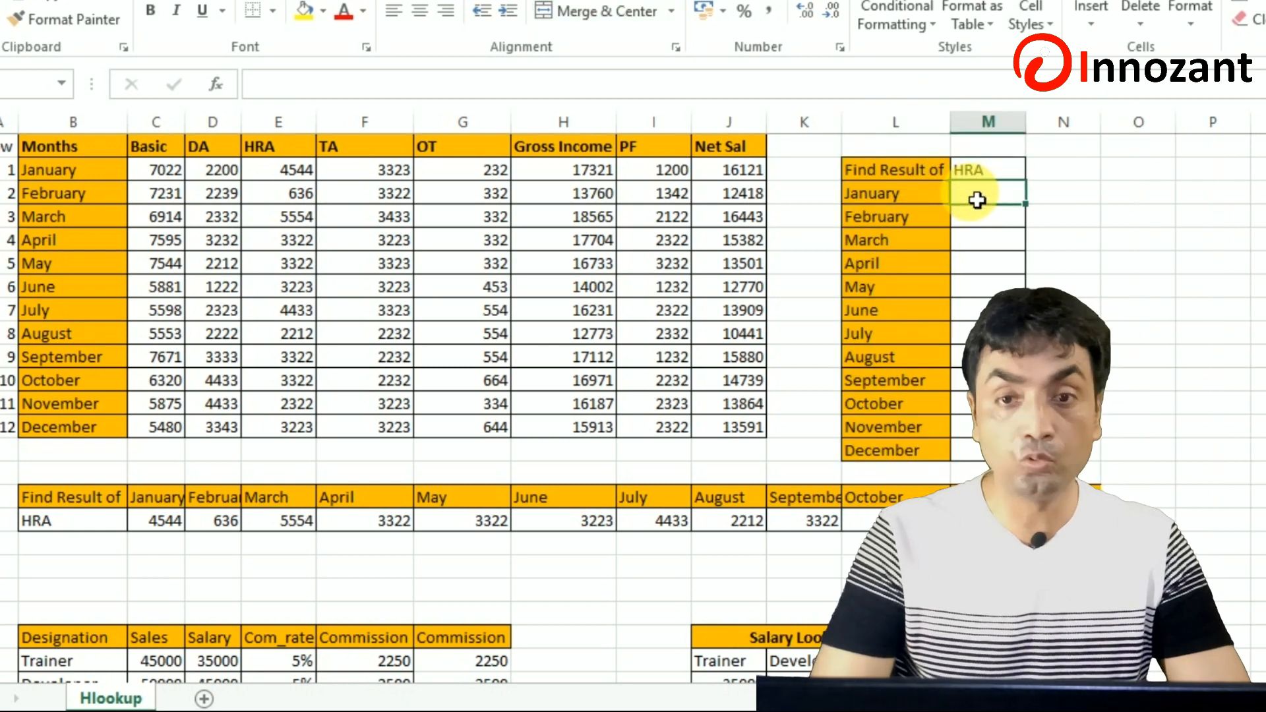
pyautogui.write('=')
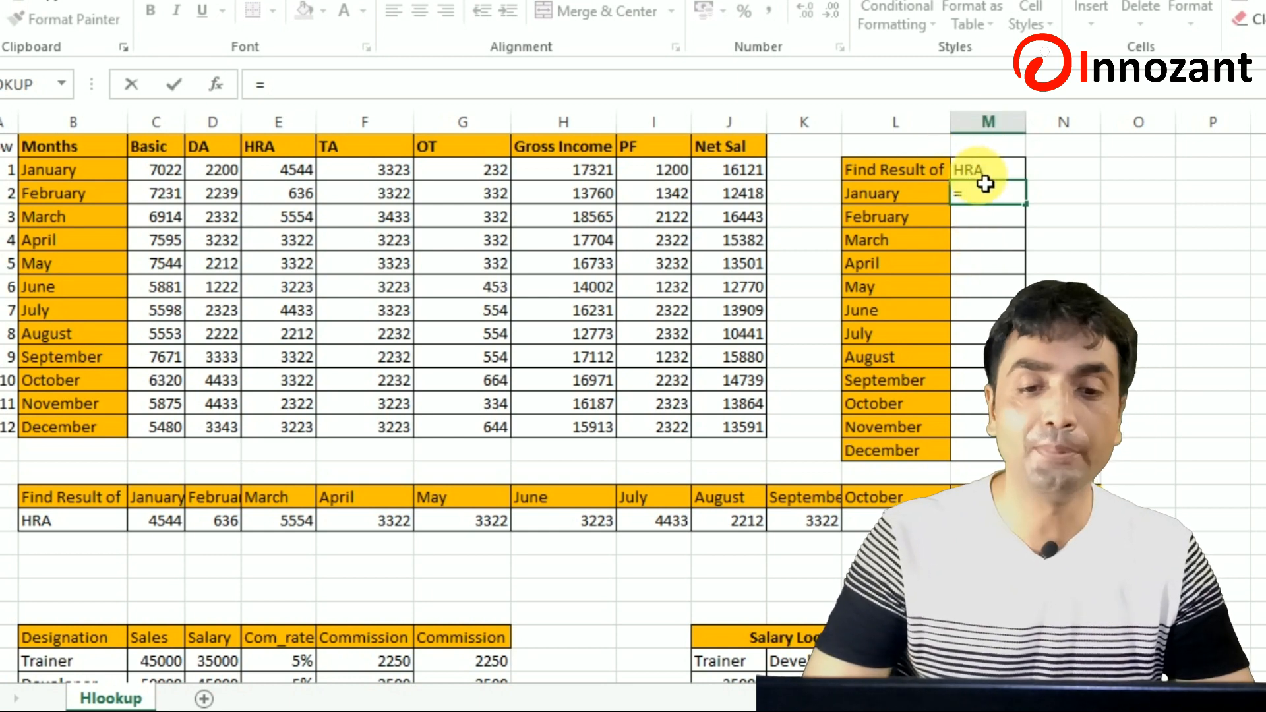
pyautogui.write('hl')
pyautogui.press('Tab')
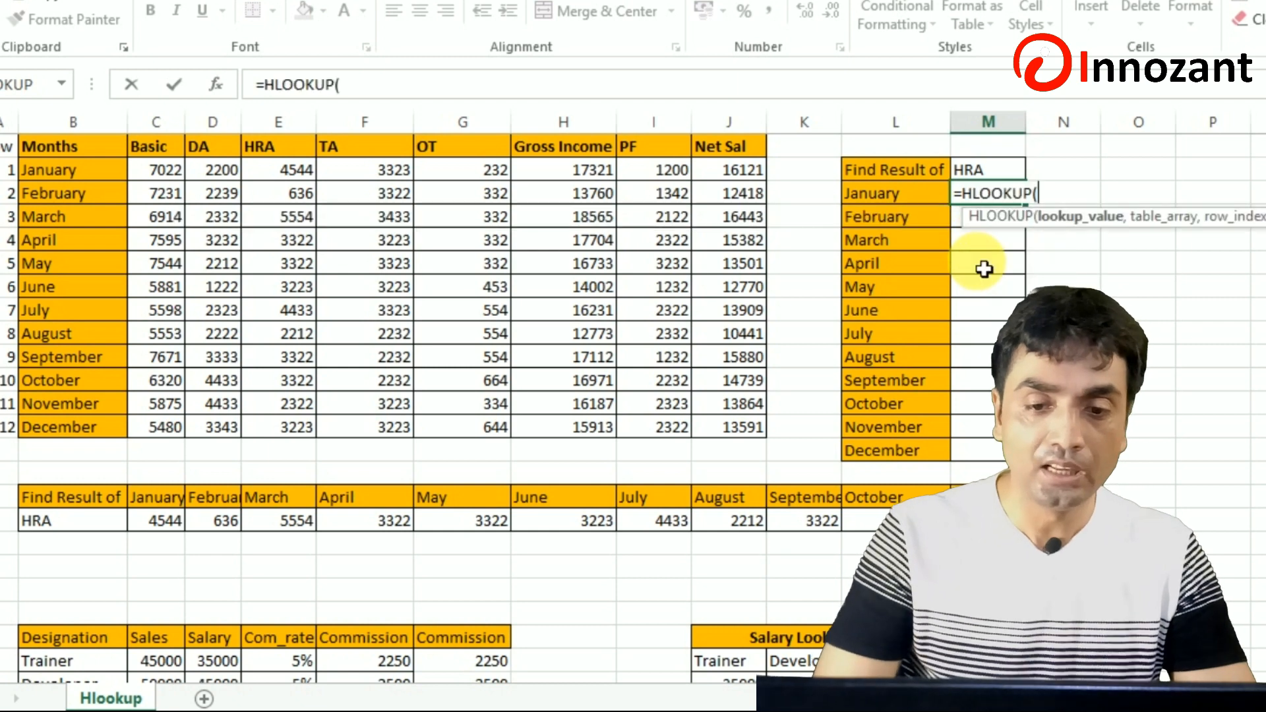
pyautogui.click(999, 177)
pyautogui.press('F4')
pyautogui.write(',')
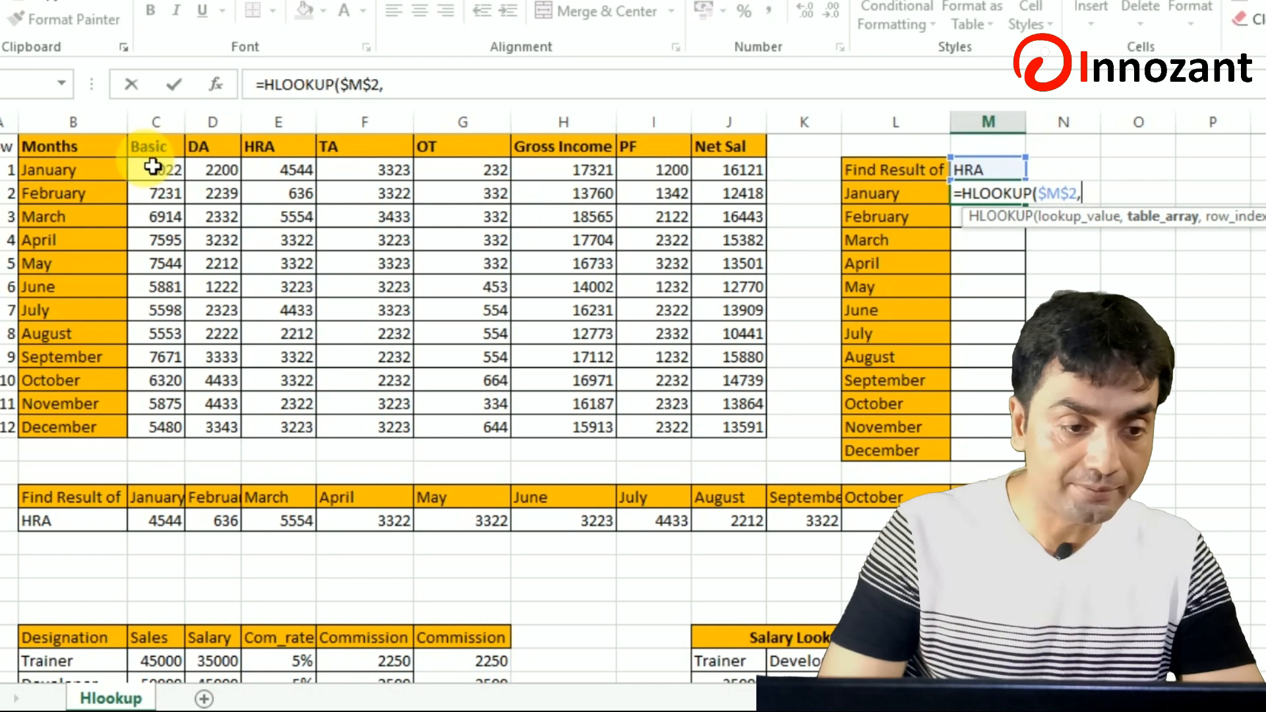
pyautogui.moveTo(154, 159); pyautogui.dragTo(728, 433)
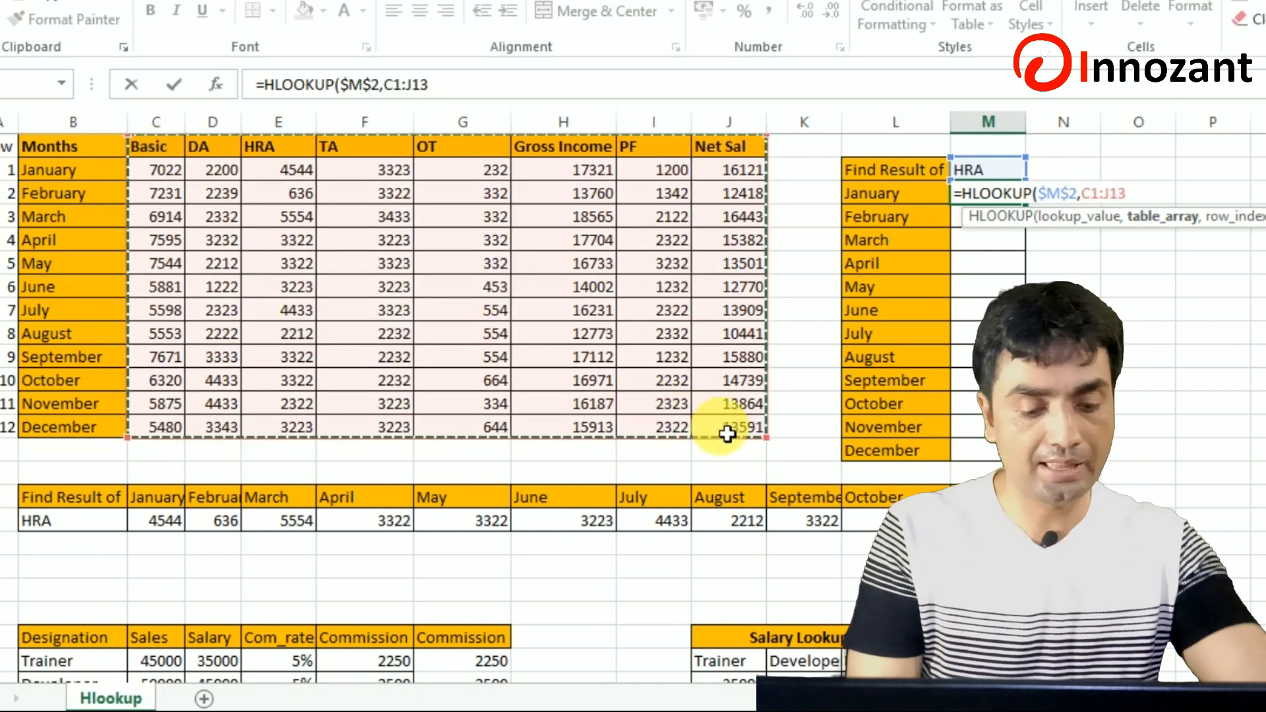
pyautogui.press('F4')
pyautogui.write(',')
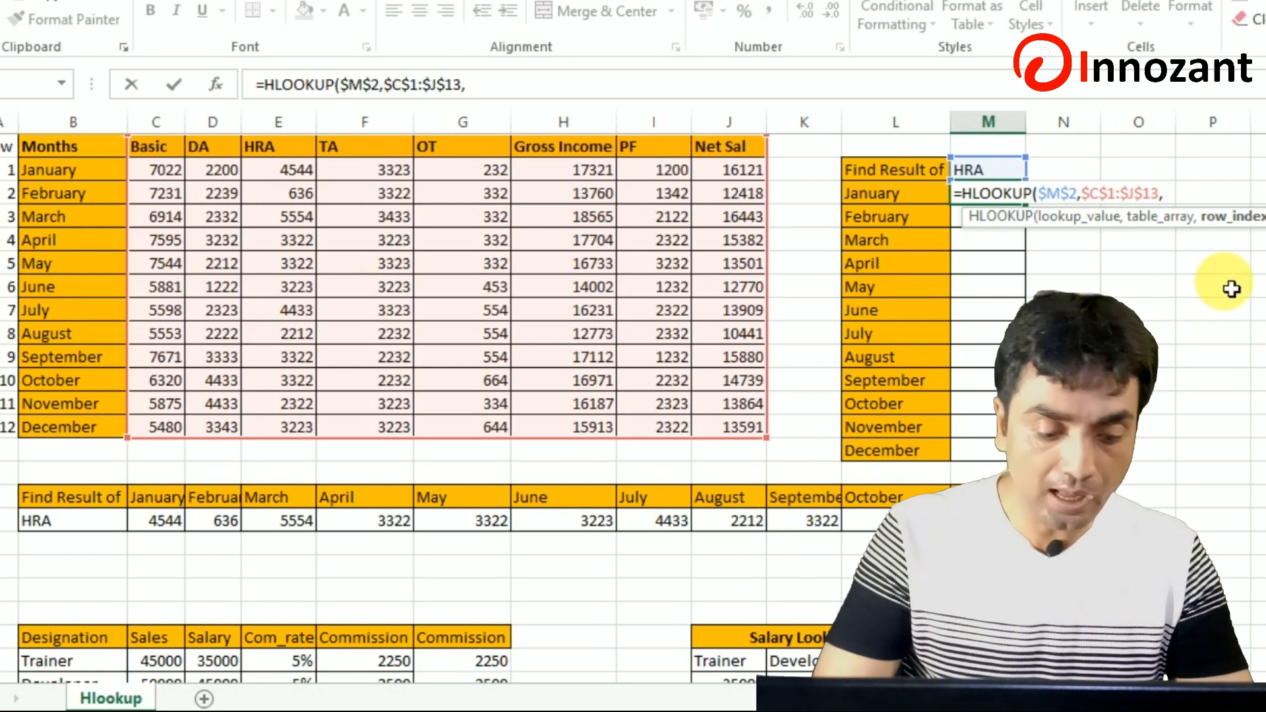
pyautogui.write('columns')
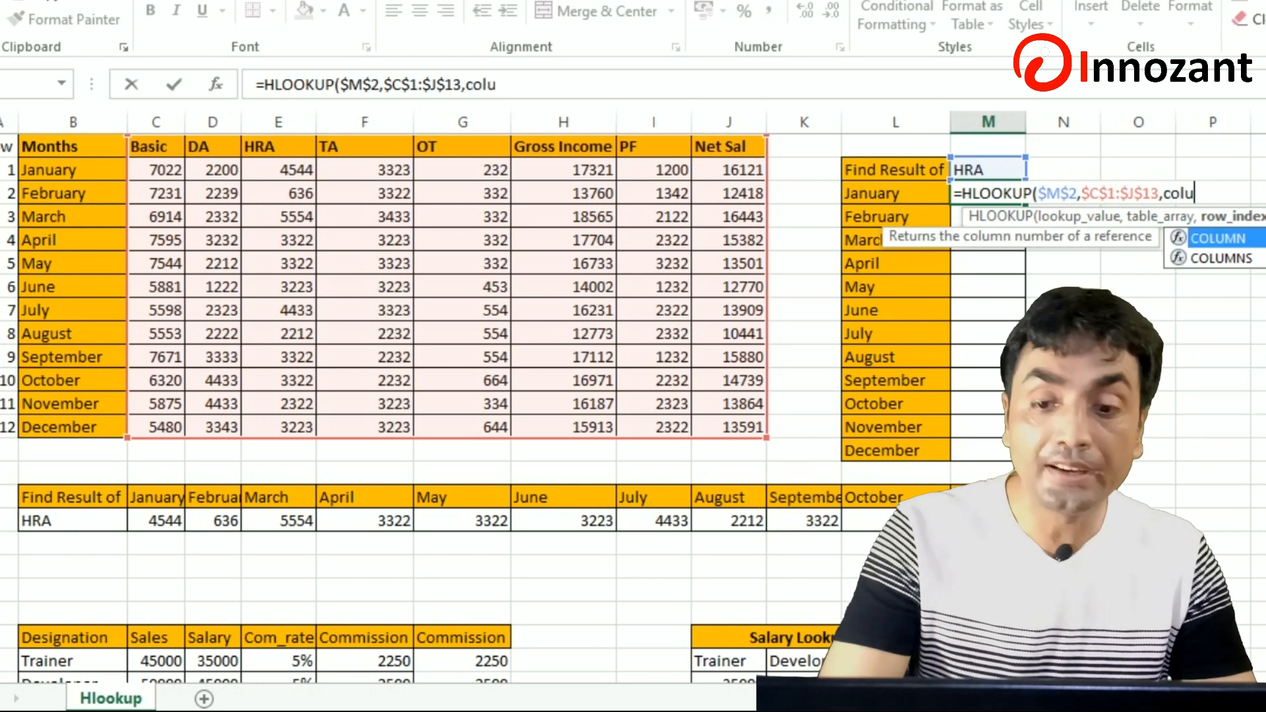
pyautogui.press('BackSpace')
pyautogui.press('BackSpace')
pyautogui.press('BackSpace')
pyautogui.press('BackSpace')
pyautogui.press('BackSpace')
pyautogui.press('BackSpace')
pyautogui.press('BackSpace')
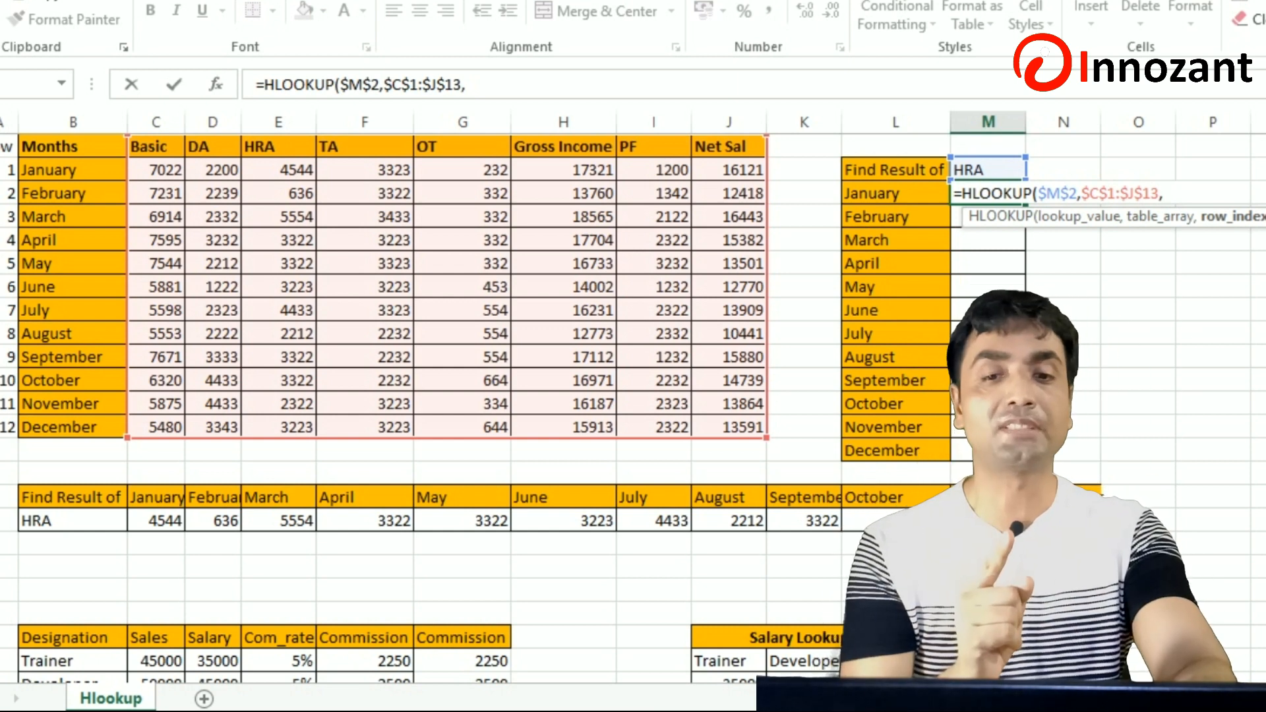
# Complete M3's HLOOKUP with ROWS($K$2:K3) as the row index and 0 for exact match
pyautogui.write('rows')
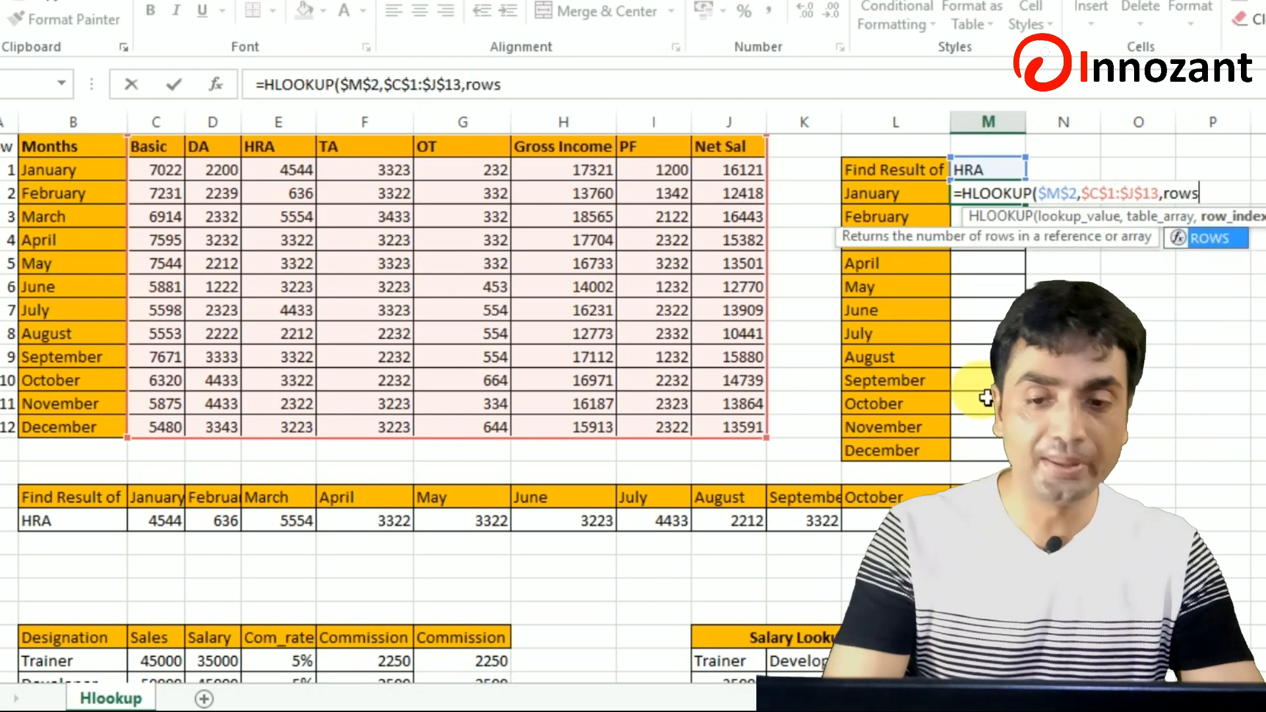
pyautogui.press('Tab')
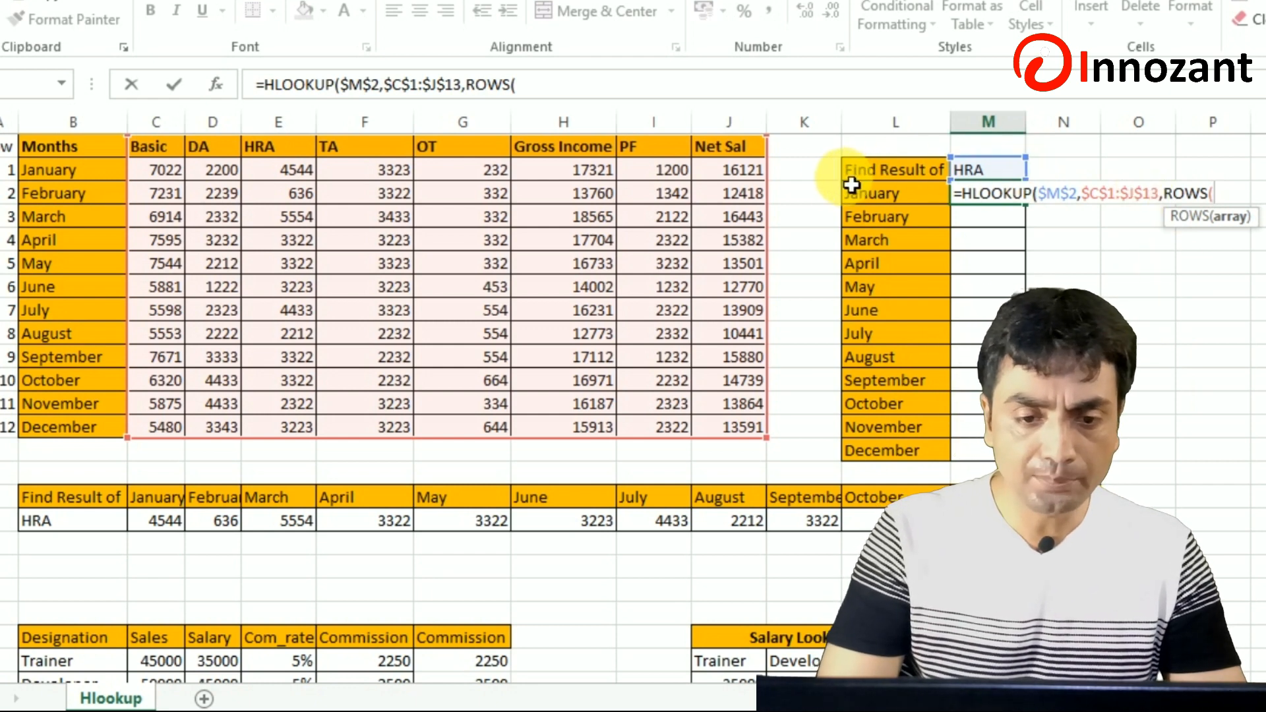
pyautogui.moveTo(824, 182); pyautogui.dragTo(824, 183)
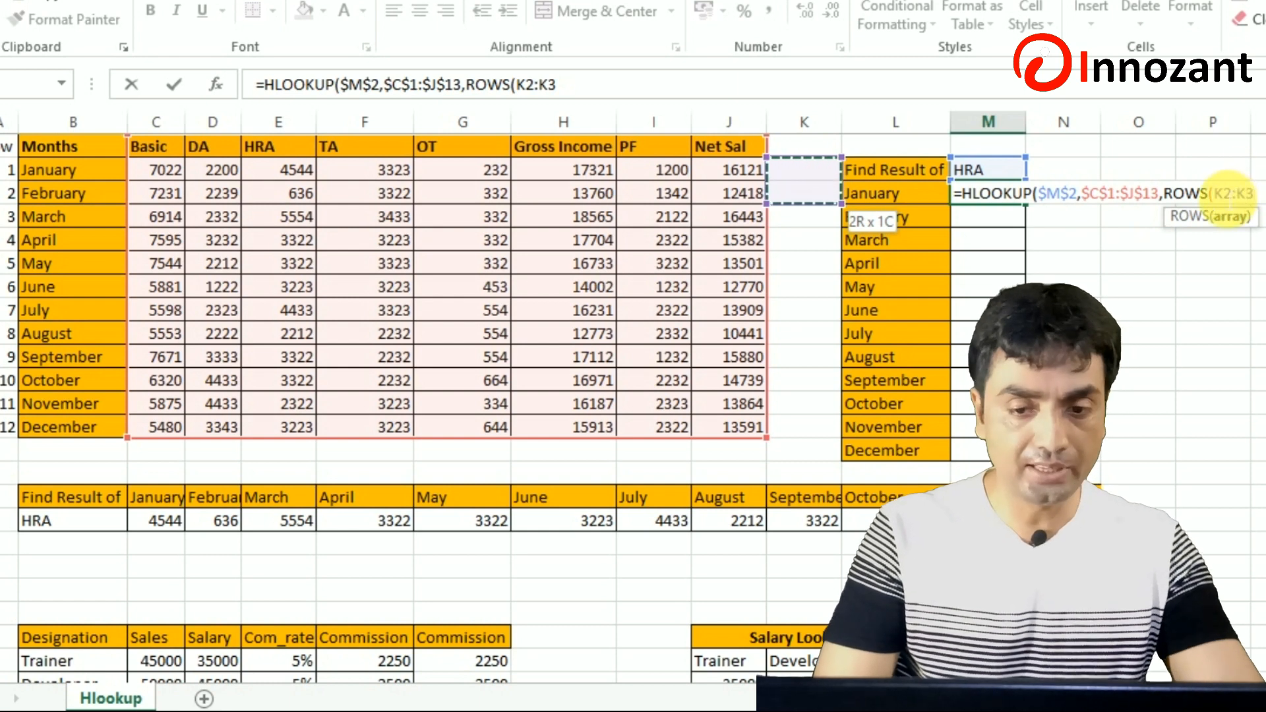
pyautogui.click(1217, 195)
pyautogui.press('F4')
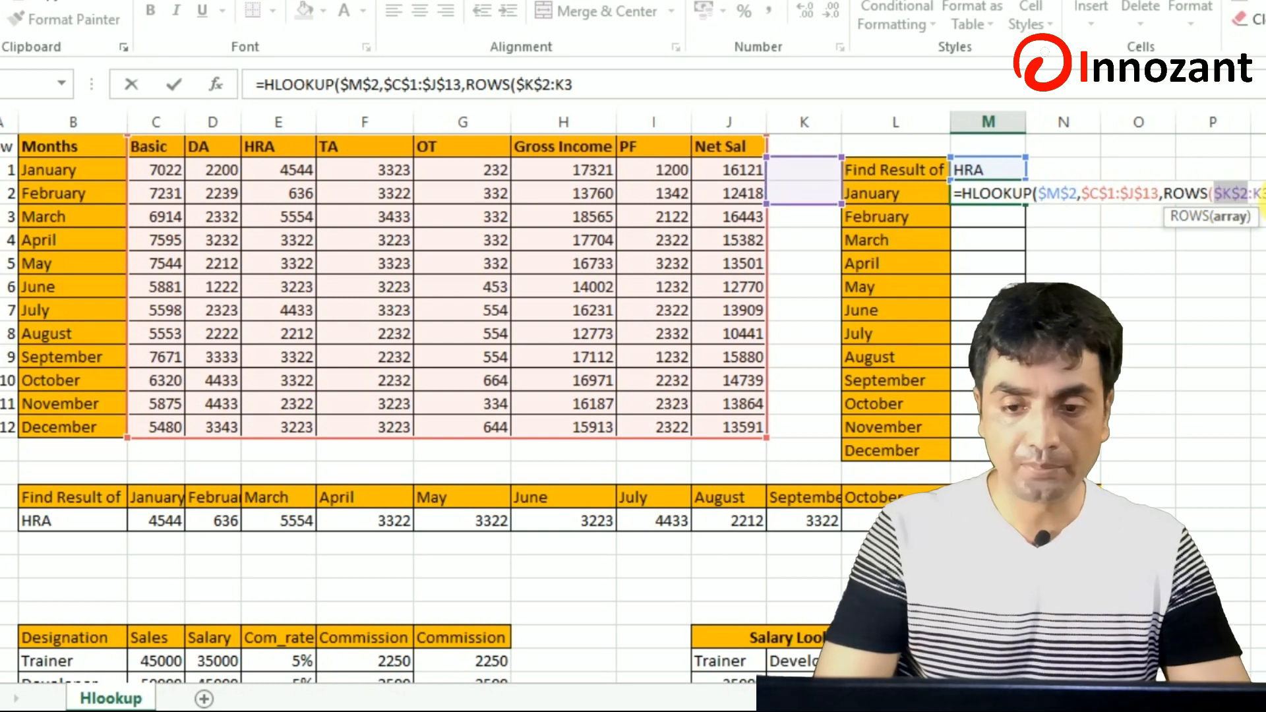
pyautogui.click(1265, 198)
pyautogui.write(',')
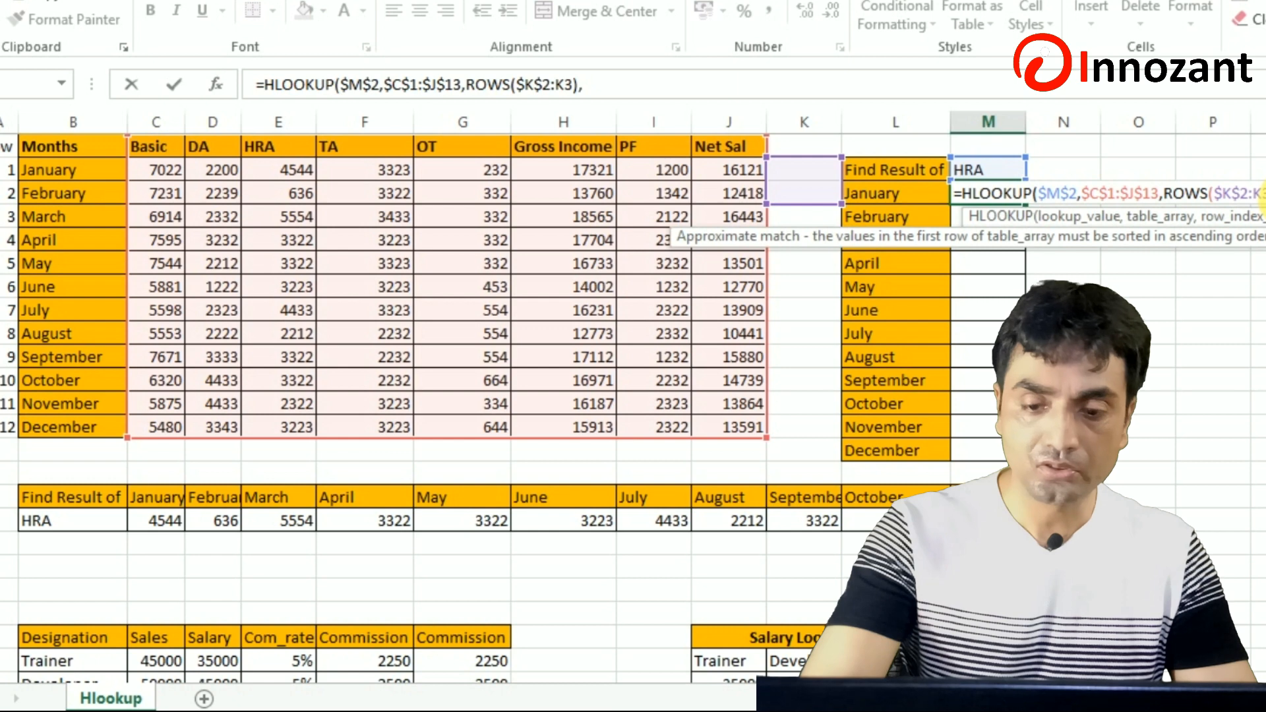
pyautogui.write('0)')
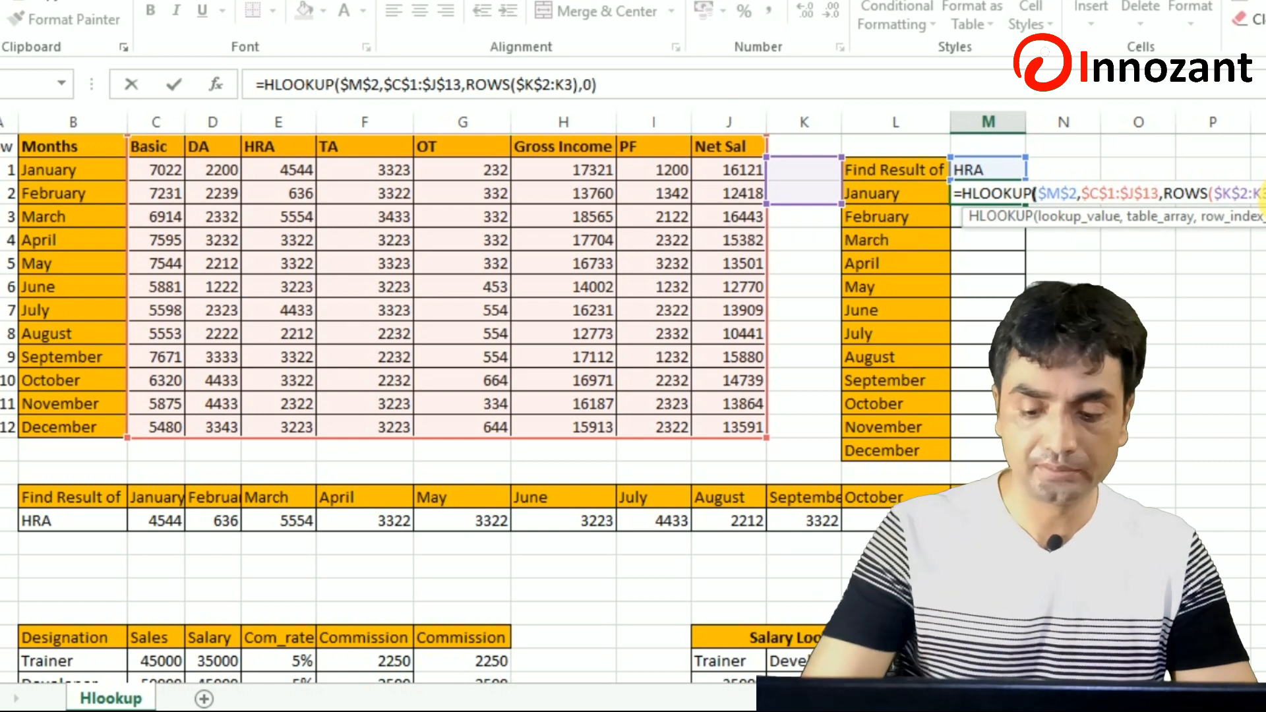
pyautogui.press('Return')
# Fill the HRA formula from M3 down through December in M14 and inspect April's formula in M6
pyautogui.press('Up')
pyautogui.hotkey('shift', 'Down')
pyautogui.hotkey('shift', 'Down')
pyautogui.hotkey('shift', 'Down')
pyautogui.hotkey('shift', 'Down')
pyautogui.hotkey('shift', 'Down')
pyautogui.hotkey('shift', 'Down')
pyautogui.hotkey('shift', 'Down')
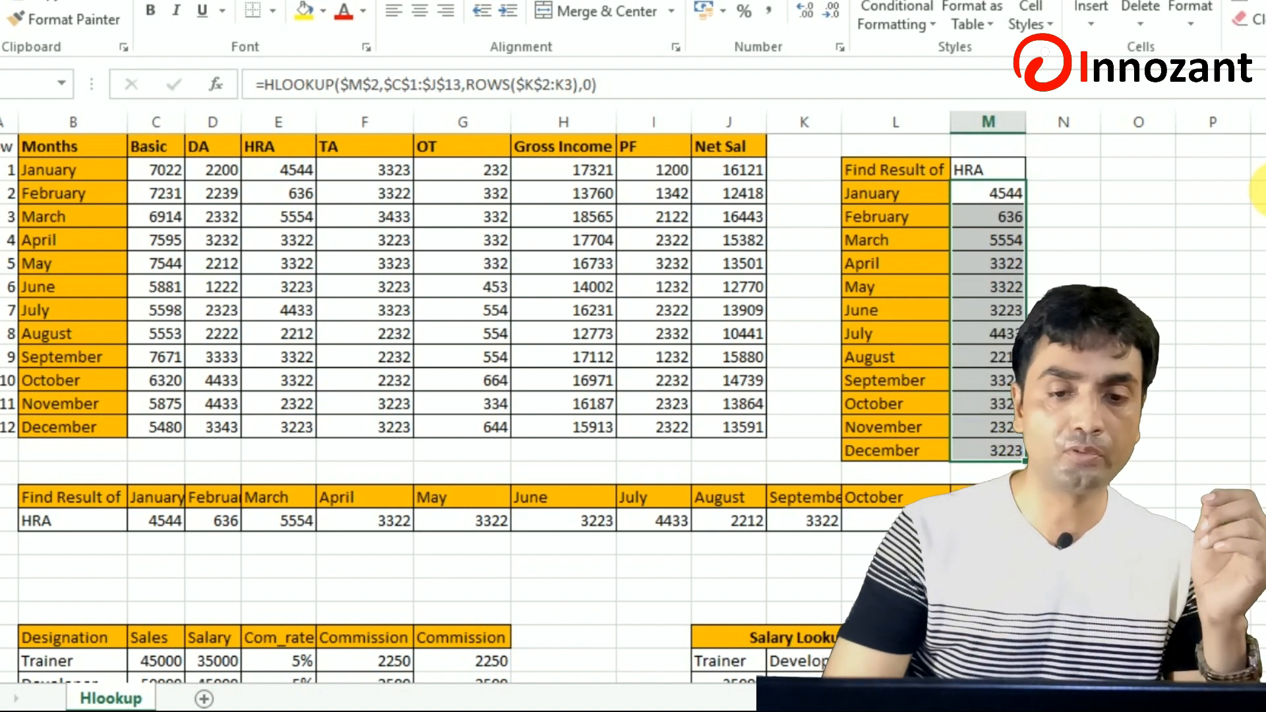
pyautogui.doubleClick(1012, 267)
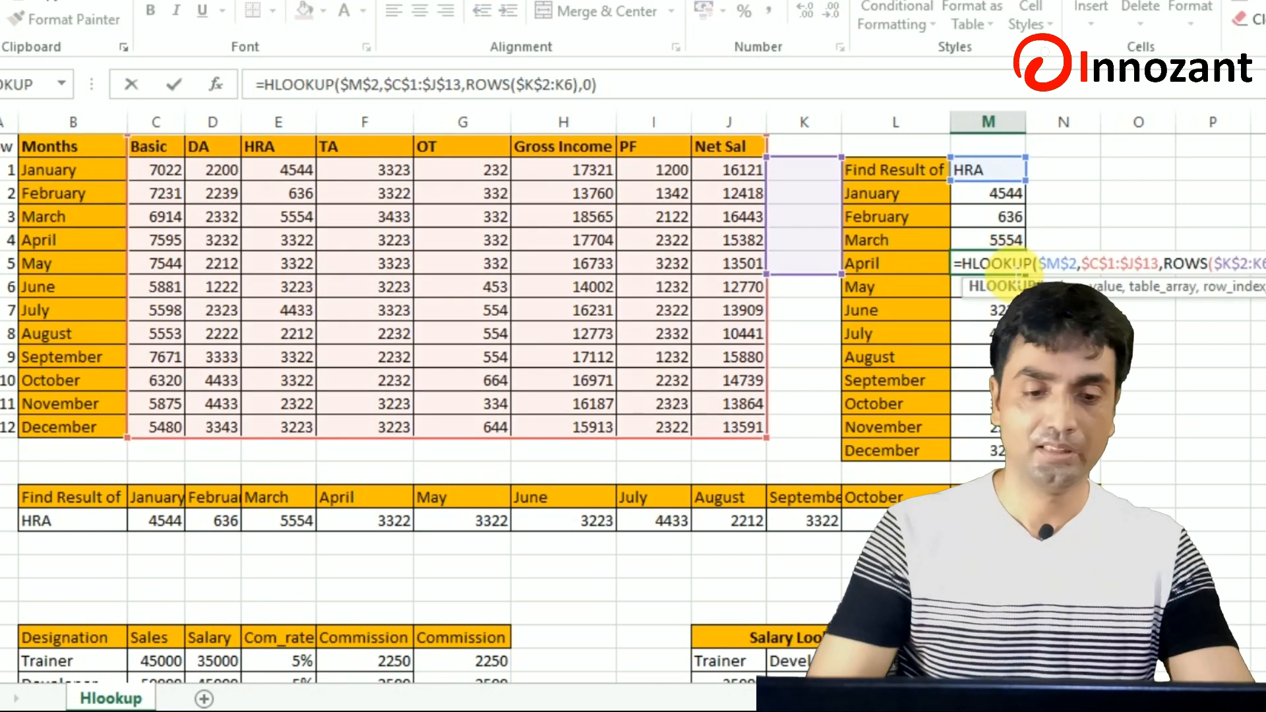
pyautogui.press('Escape')
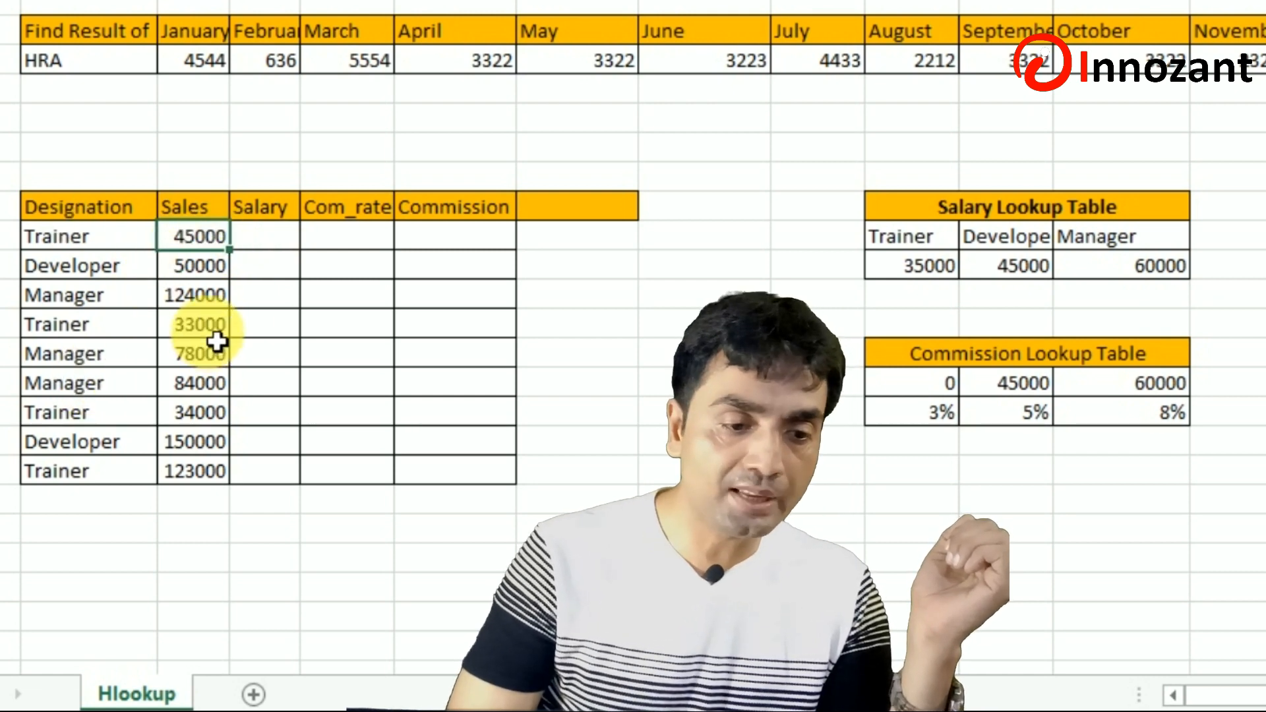
# Review the empty Salary and Com_rate columns of the designation table and the Salary and Commission Lookup Tables
pyautogui.click(274, 247)
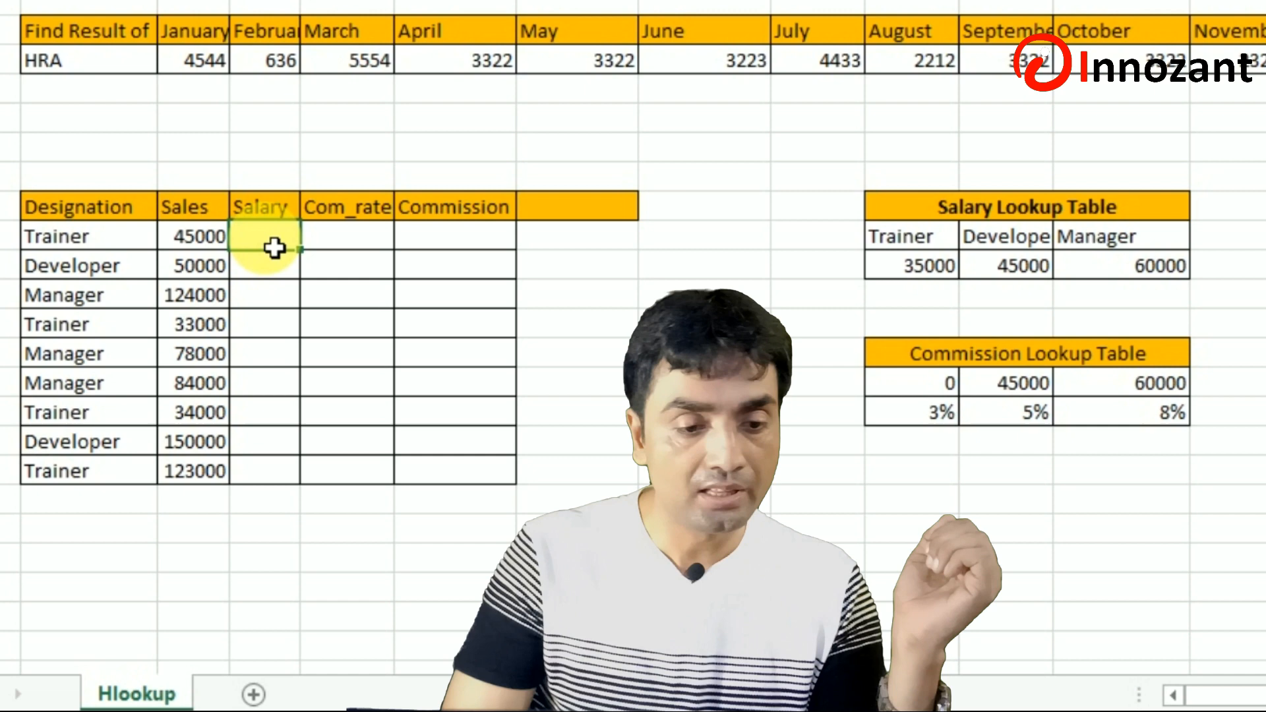
pyautogui.click(333, 236)
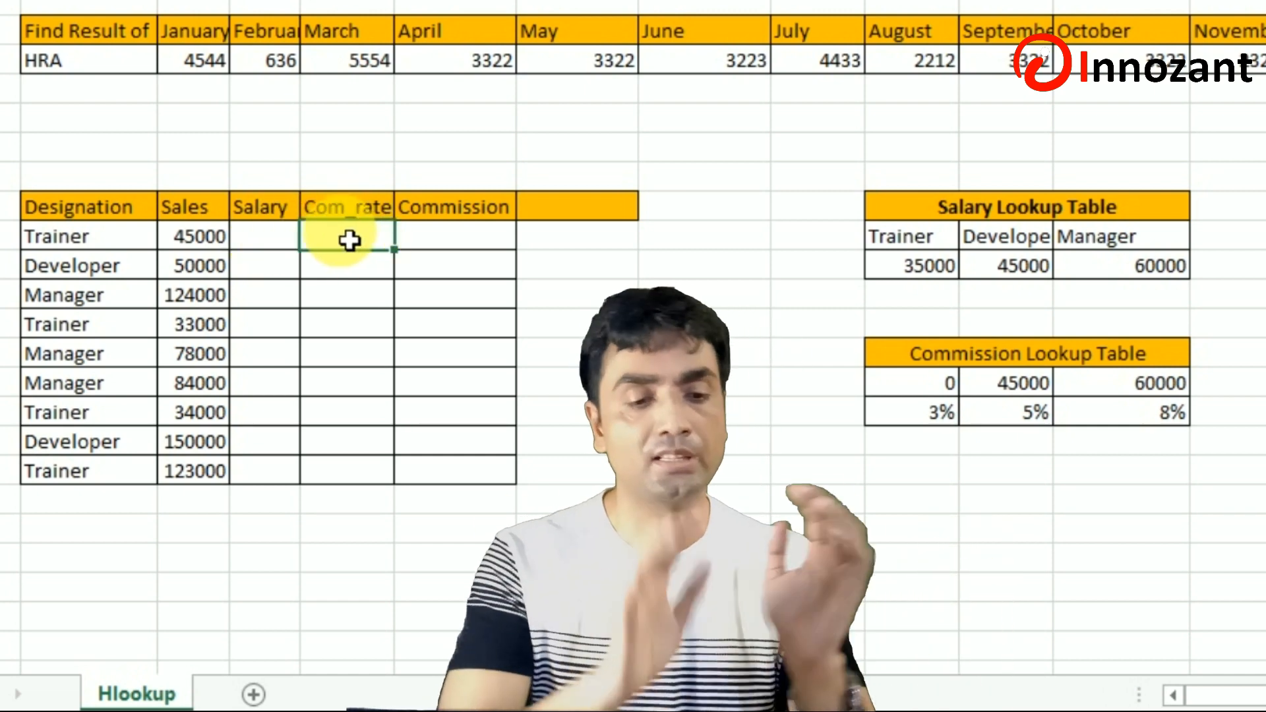
pyautogui.click(296, 250)
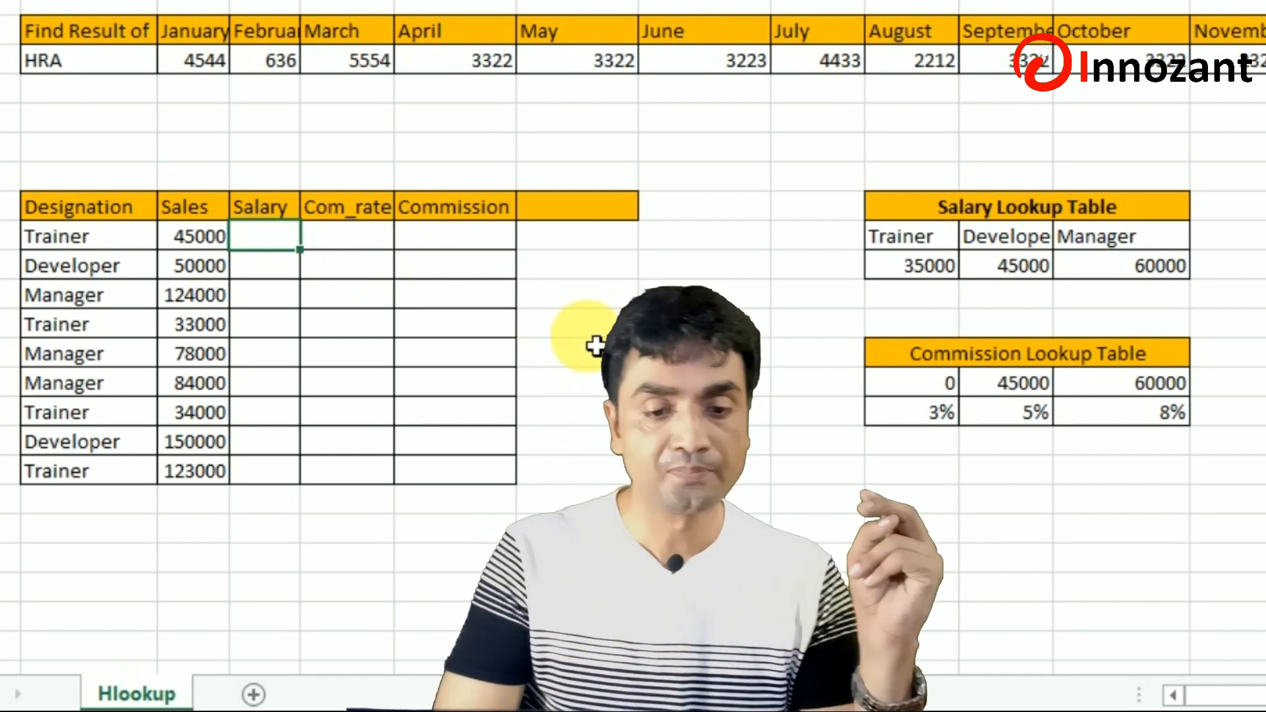
pyautogui.click(1022, 217)
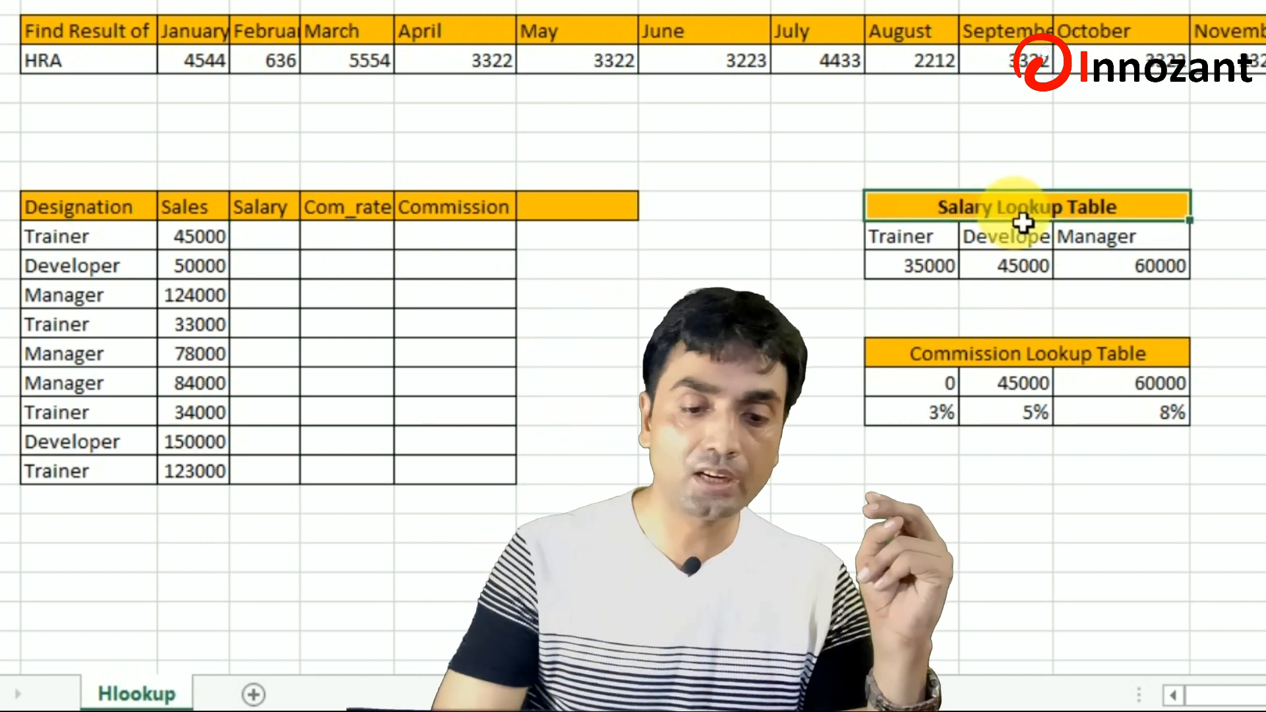
pyautogui.click(1053, 365)
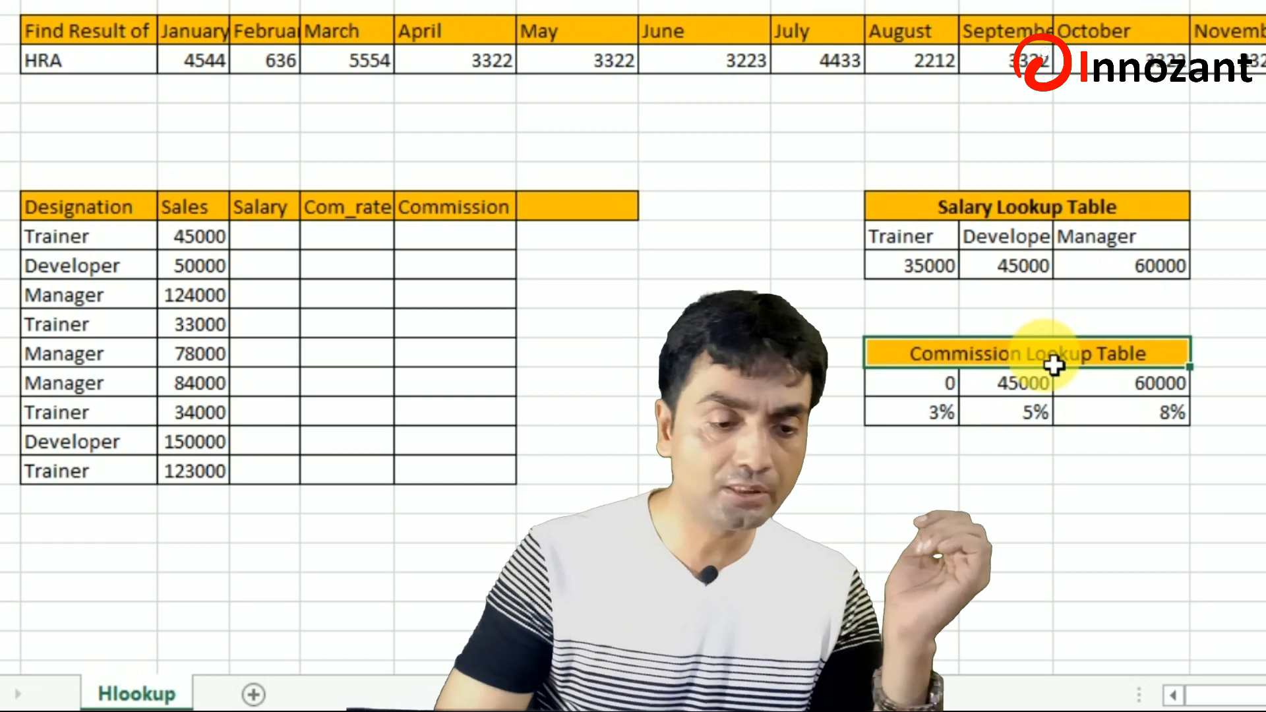
# Start an HLOOKUP formula in D23, the first Salary cell, with the designation in B23 as lookup value
pyautogui.click(279, 248)
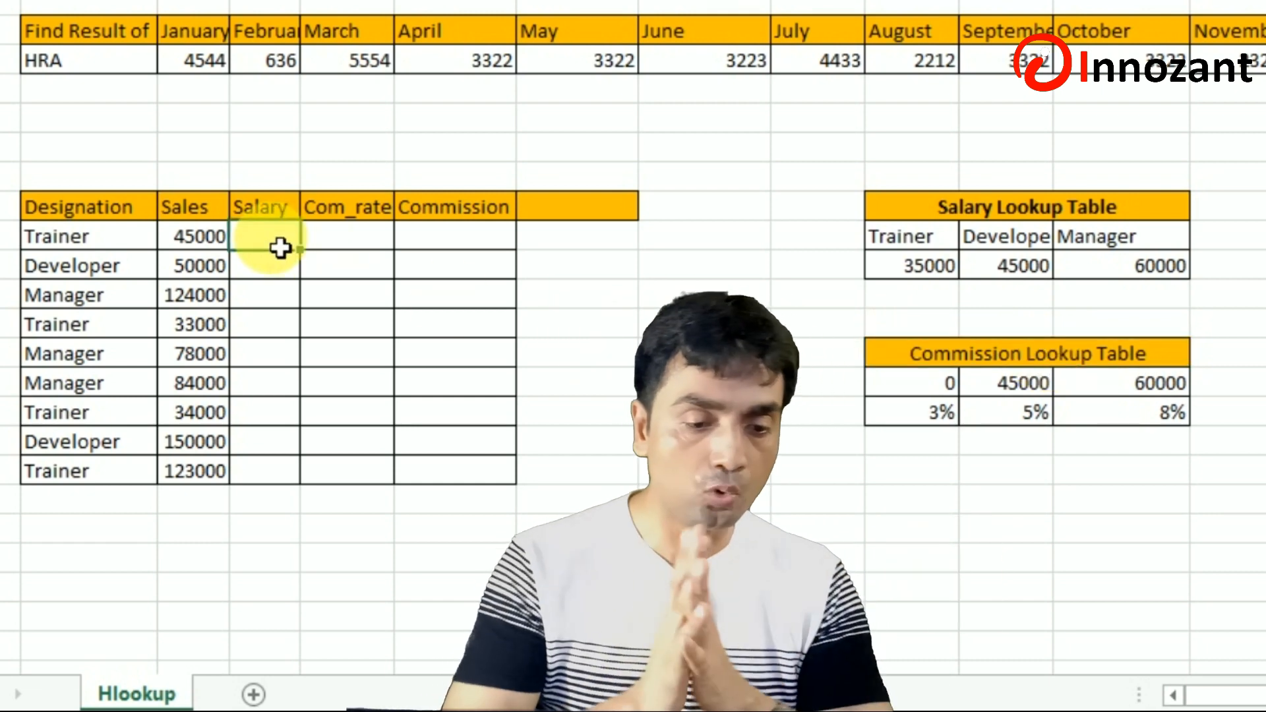
pyautogui.write('=')
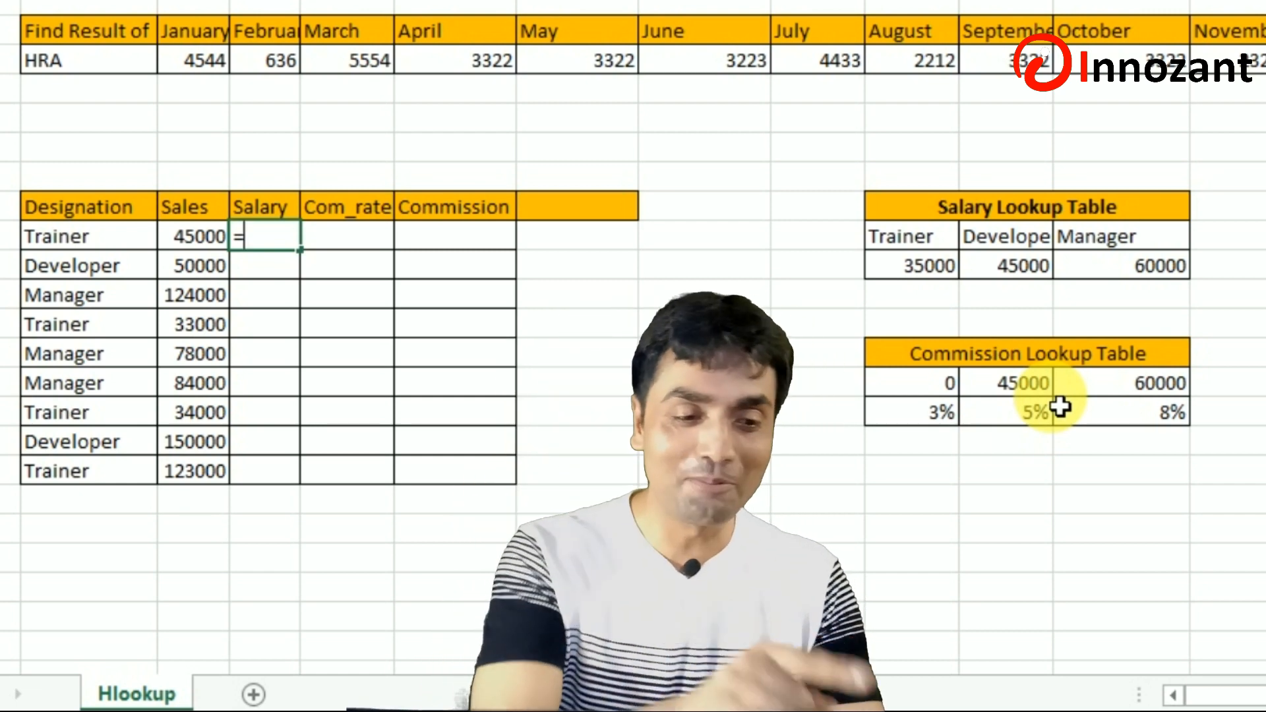
pyautogui.write('hl')
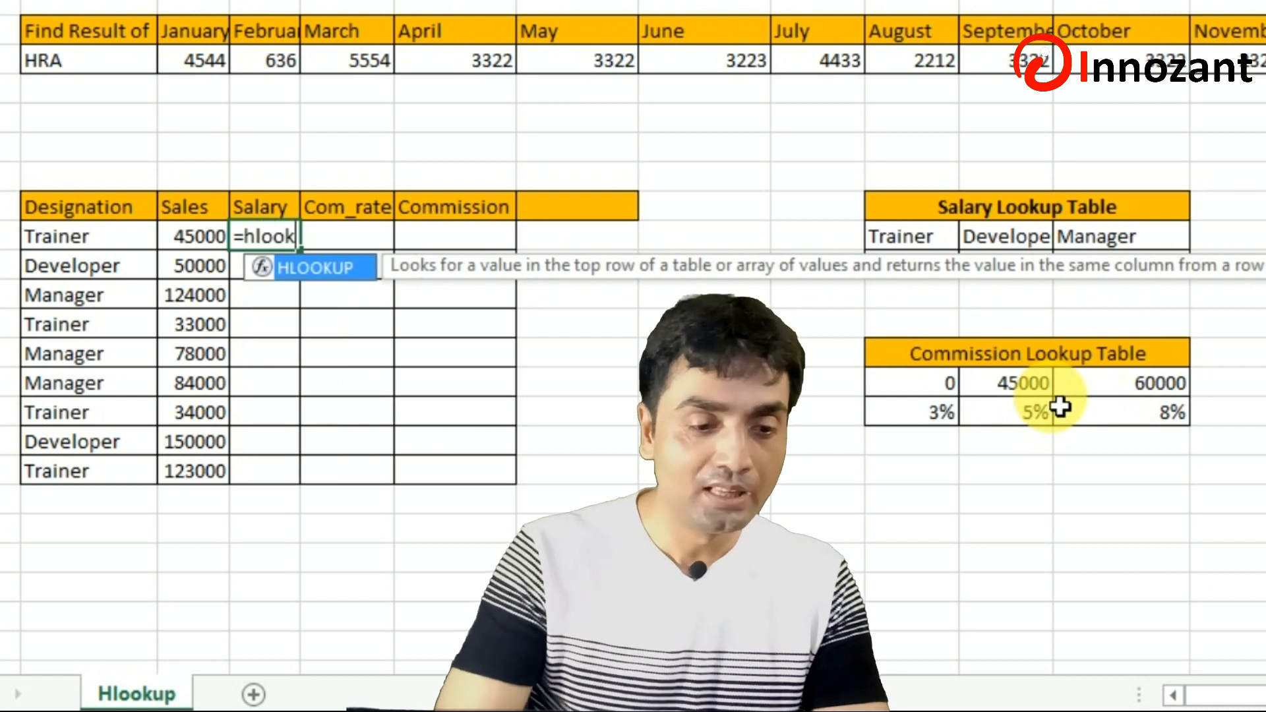
pyautogui.write('ook')
pyautogui.press('Tab')
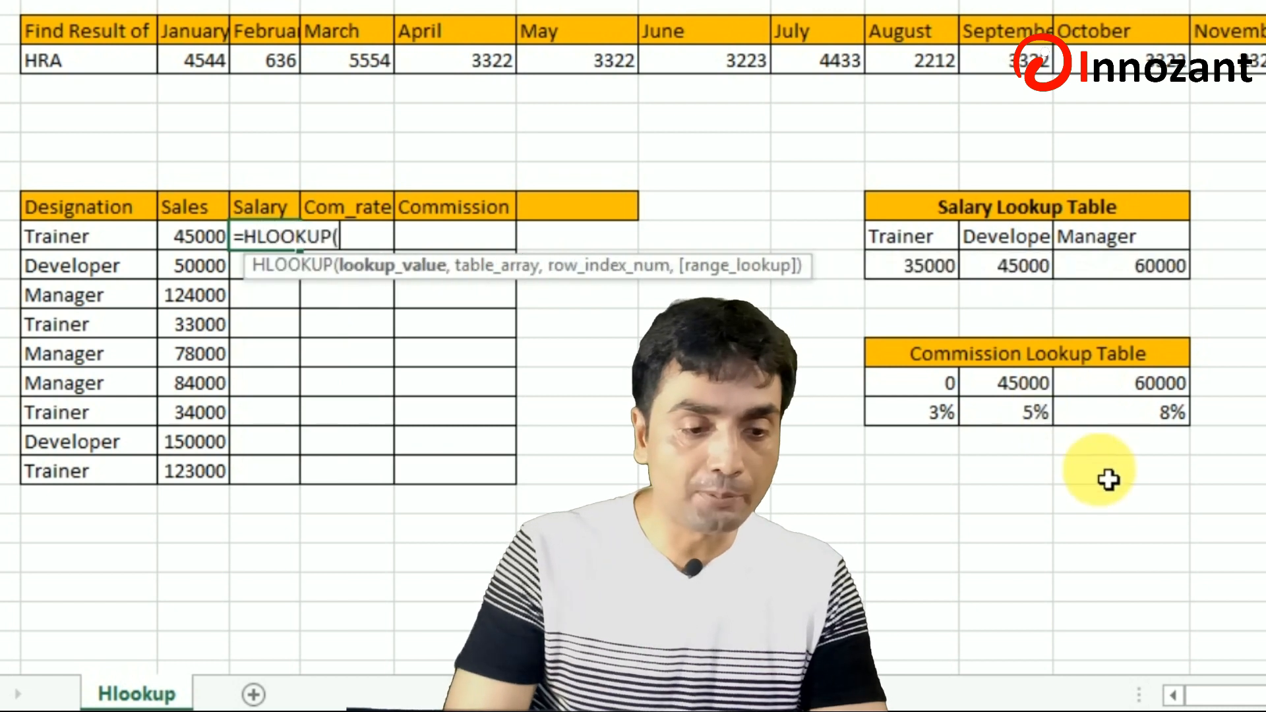
pyautogui.click(81, 265)
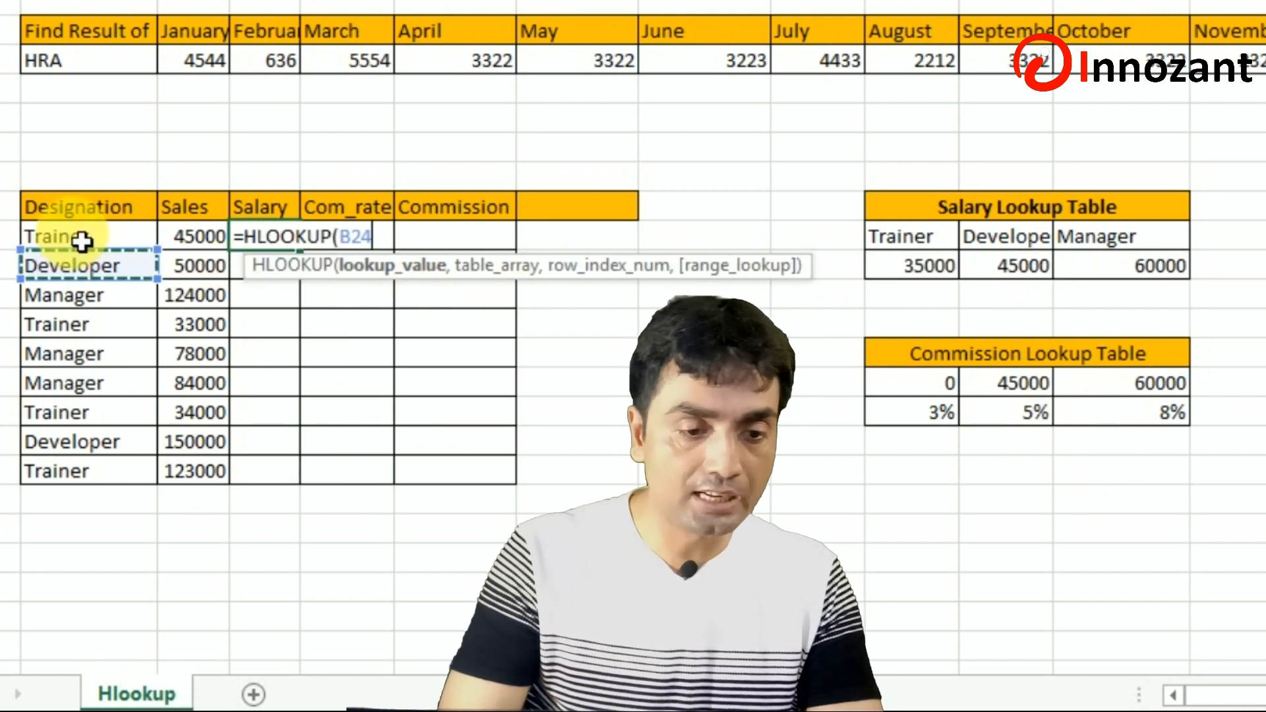
pyautogui.click(82, 238)
pyautogui.write(',')
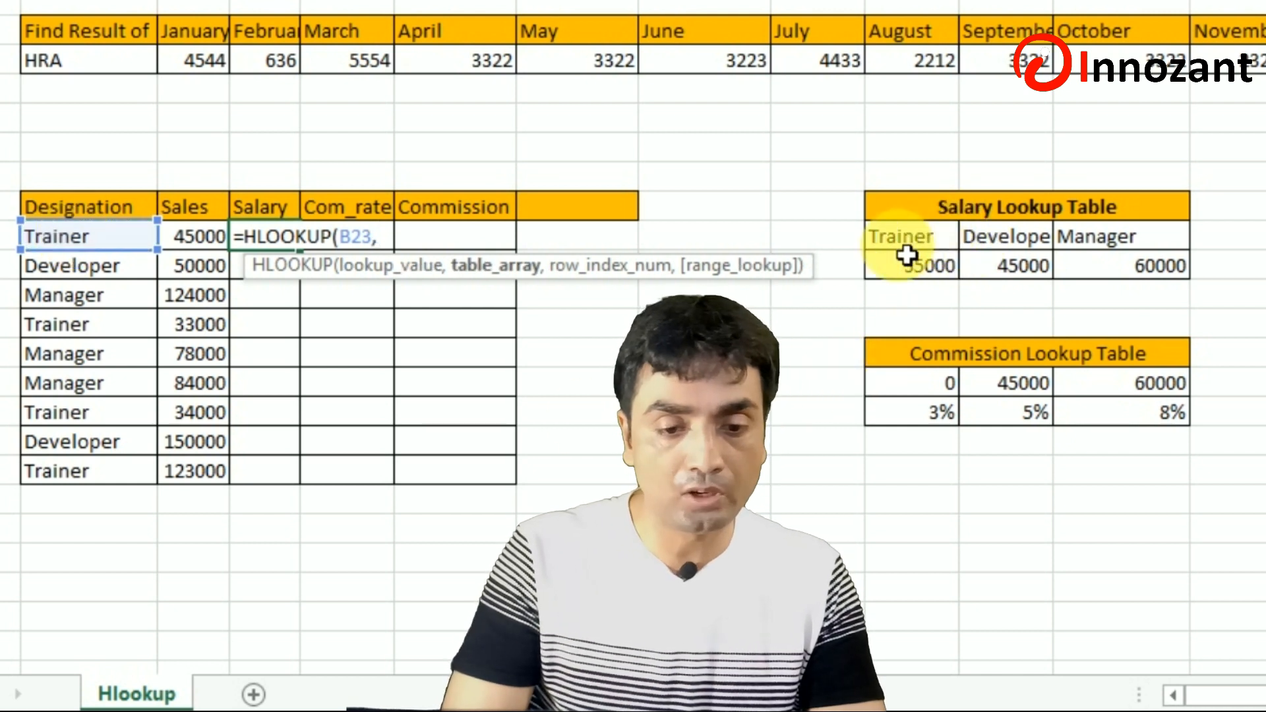
# Complete the Salary formula with table array $J$23:$L$24, row index 2 and 0 for exact match
pyautogui.moveTo(907, 255); pyautogui.dragTo(1132, 287)
pyautogui.press('F4')
pyautogui.write(',2')
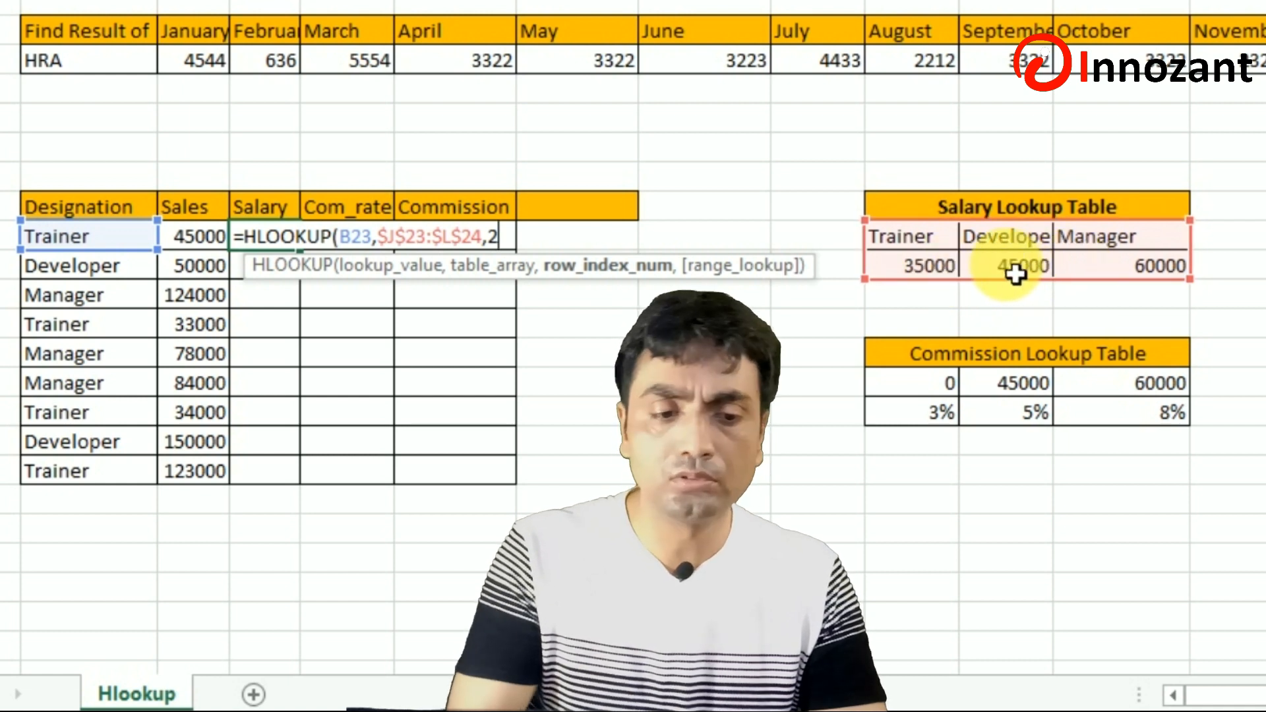
pyautogui.write(',')
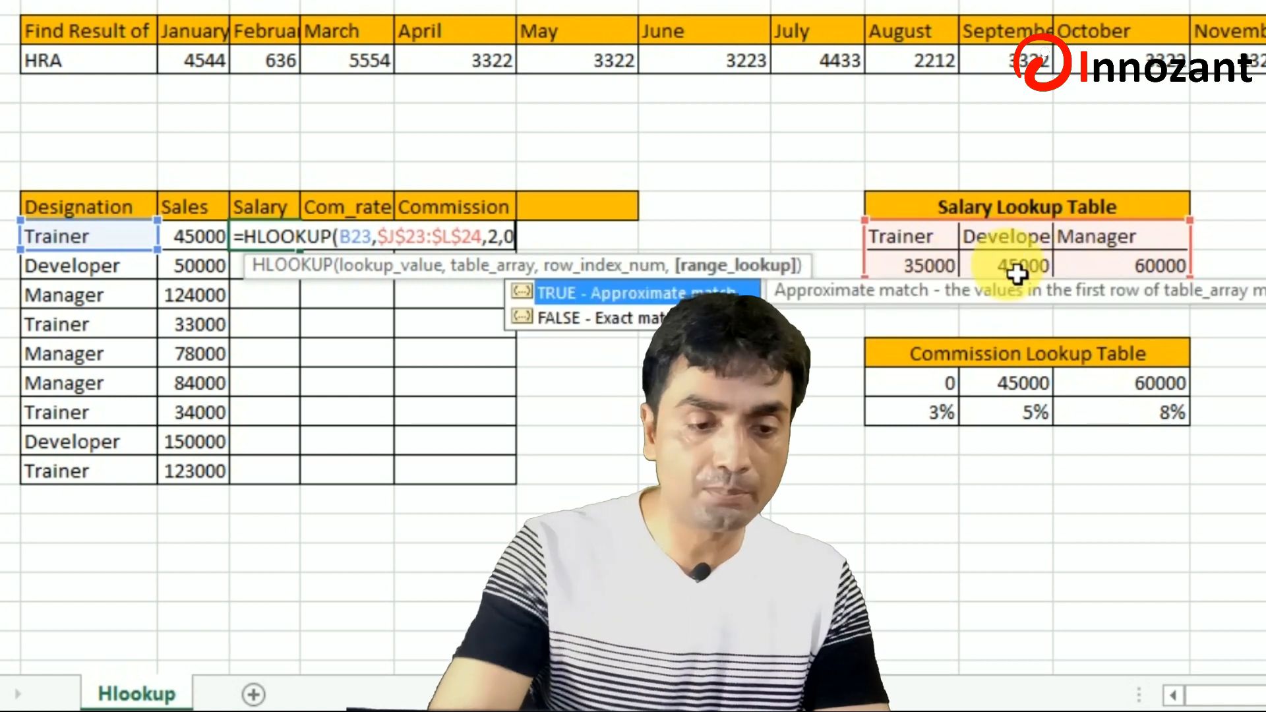
pyautogui.write('0)')
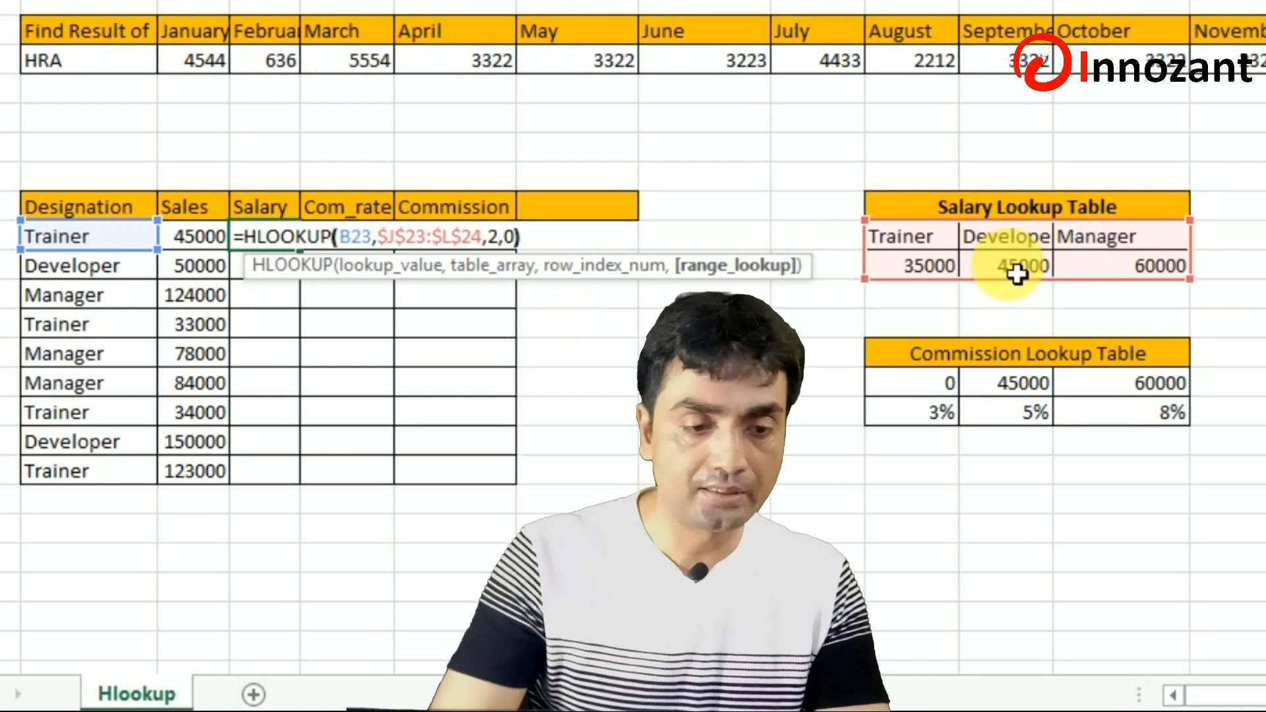
pyautogui.press('Return')
# Fill the Salary formula from D23 down to the last designation row
pyautogui.hotkey('shift', 'Down')
pyautogui.hotkey('shift', 'Down')
pyautogui.hotkey('shift', 'Down')
pyautogui.hotkey('shift', 'Down')
pyautogui.hotkey('shift', 'Down')
pyautogui.hotkey('shift', 'Down')
pyautogui.hotkey('shift', 'Down')
pyautogui.hotkey('shift', 'Down')
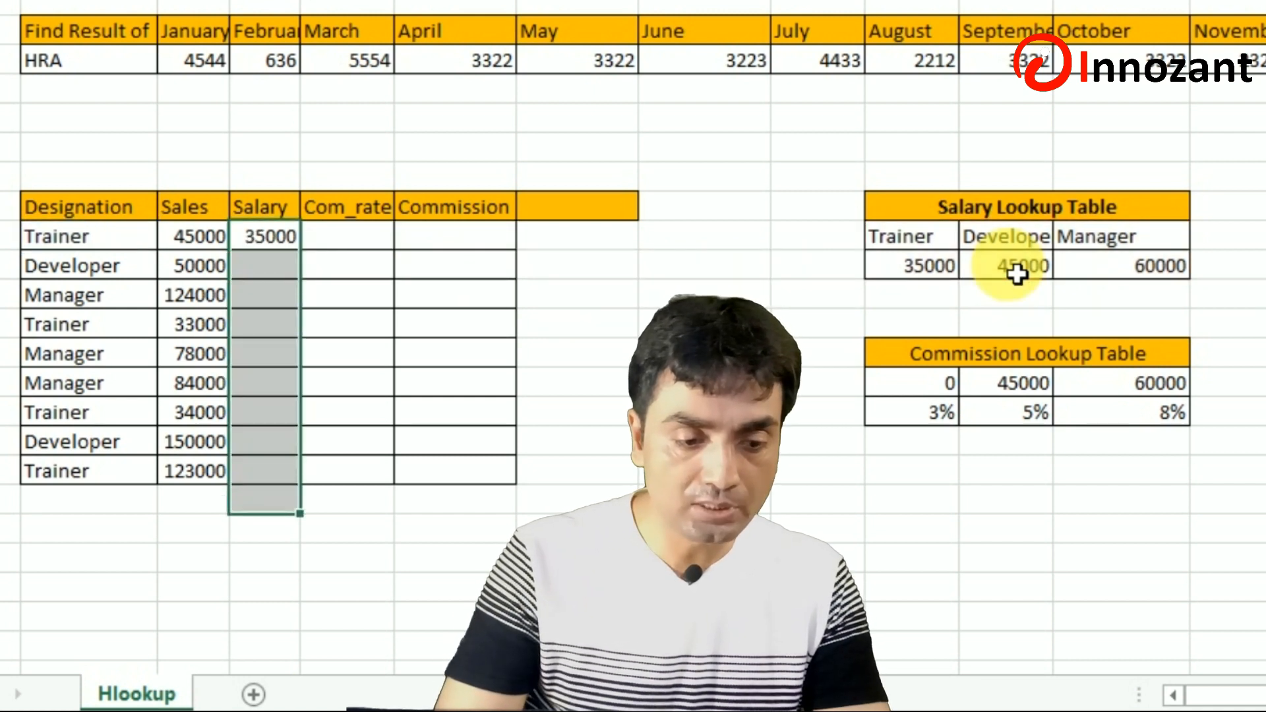
pyautogui.hotkey('shift', 'Up')
pyautogui.hotkey('ctrl', 'd')
# Start an HLOOKUP formula in E23, the first Com_rate cell, with the sales amount in C23 as lookup value
pyautogui.press('Right')
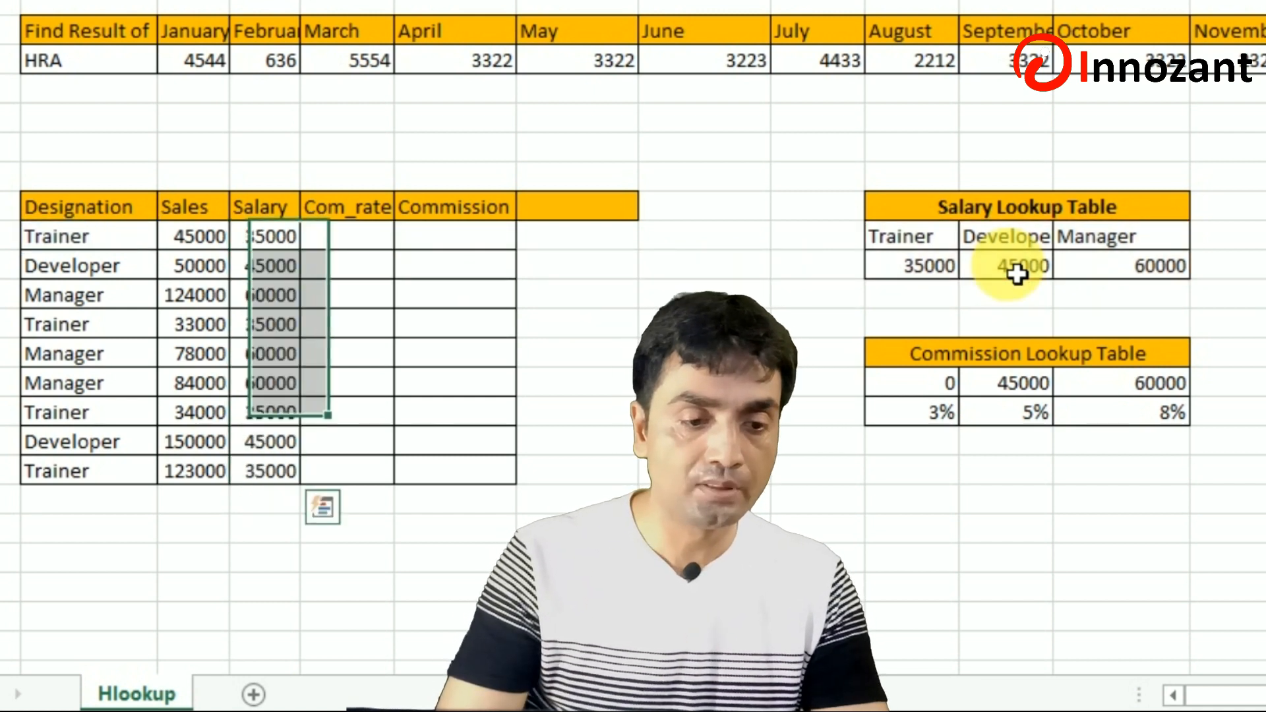
pyautogui.write('=')
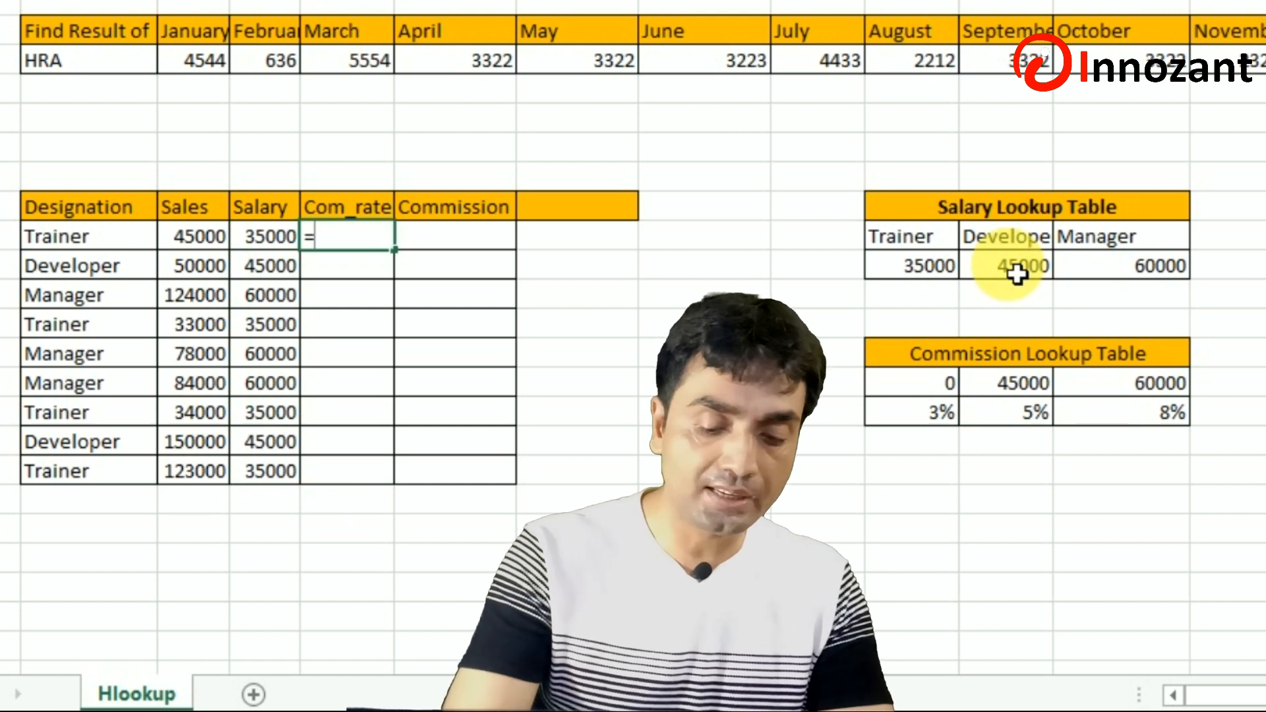
pyautogui.write('hloo')
pyautogui.press('Tab')
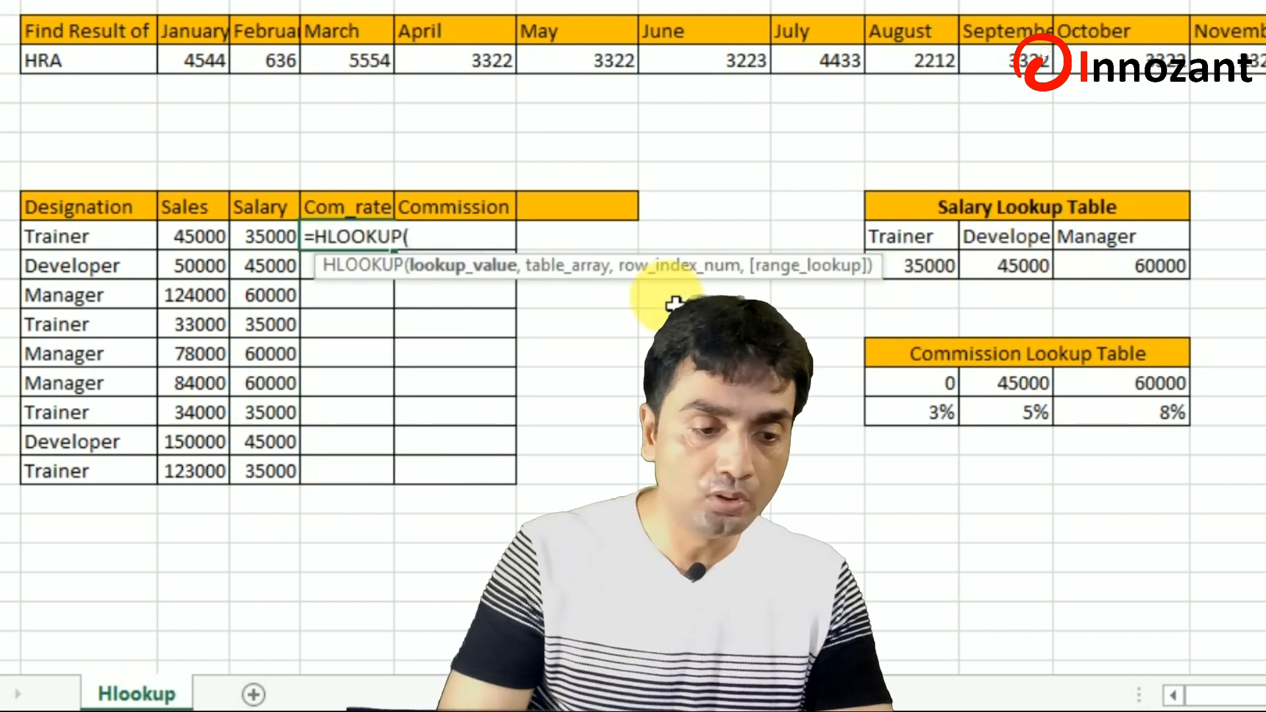
pyautogui.click(209, 248)
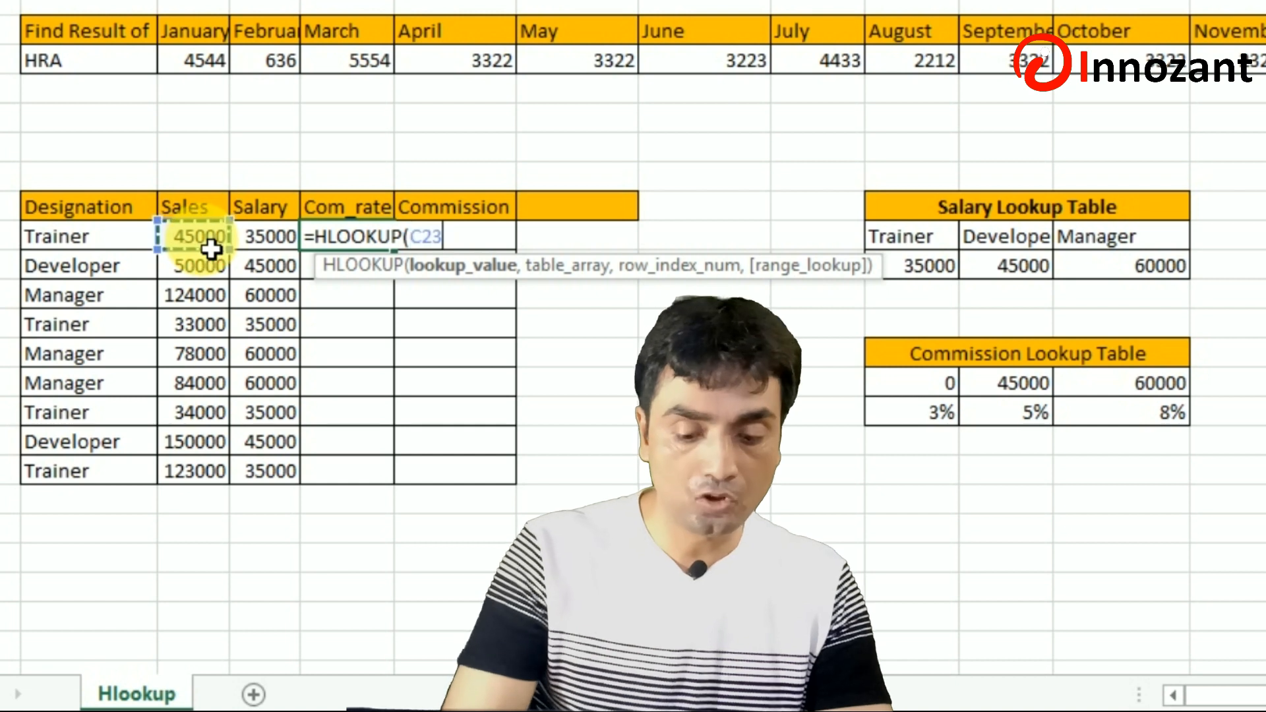
pyautogui.write(',')
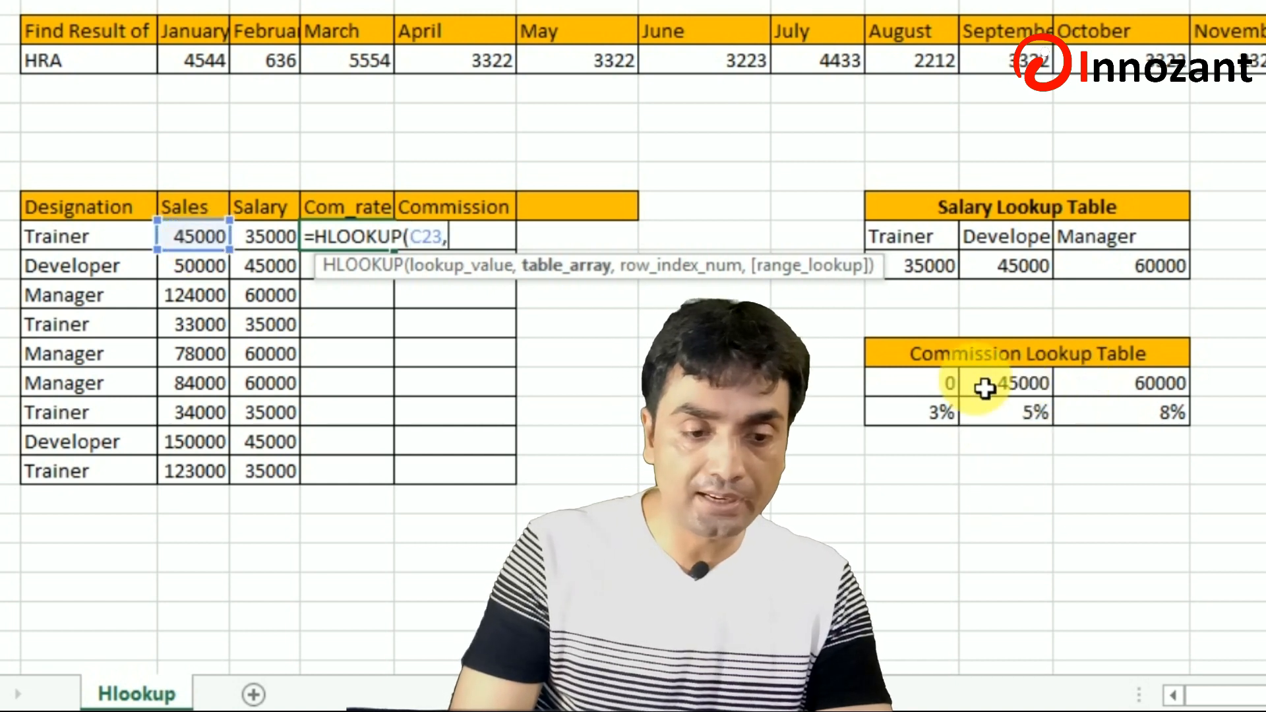
# Complete the Com_rate formula with table array $J$28:$L$29, row index 2 and 1 for approximate match
pyautogui.moveTo(947, 387); pyautogui.dragTo(1157, 422)
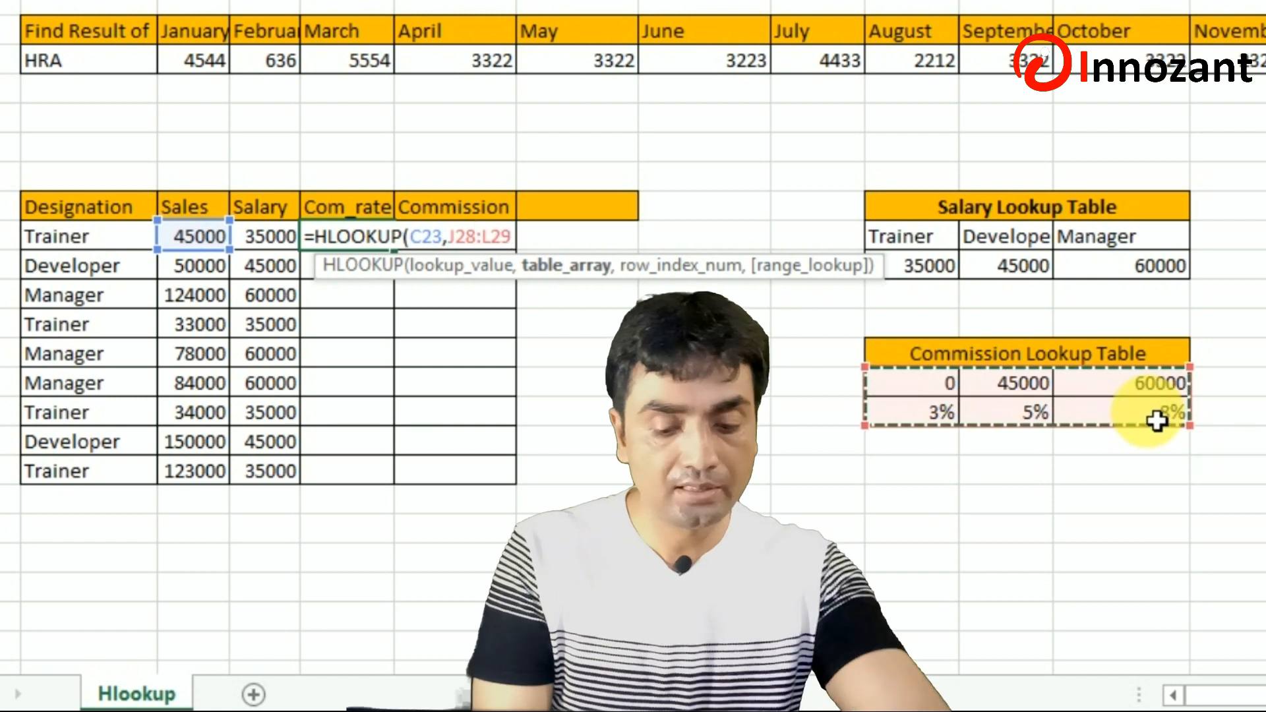
pyautogui.press('F4')
pyautogui.write(',')
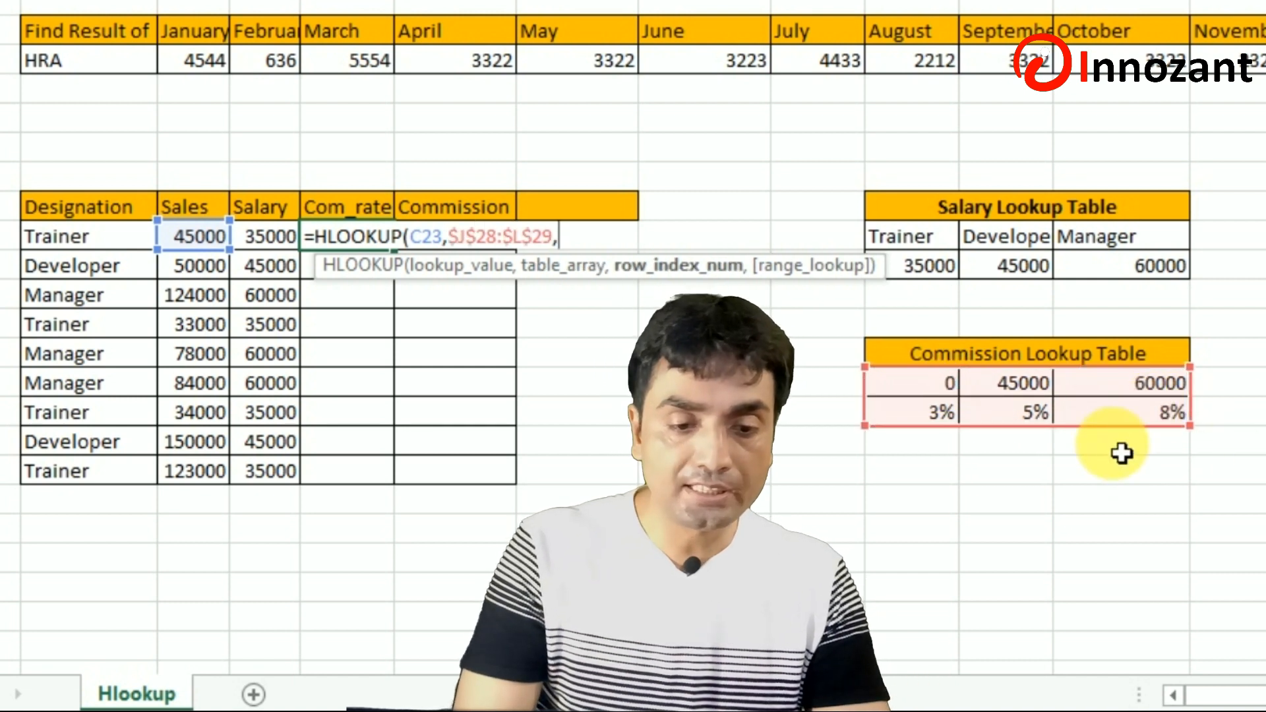
pyautogui.write('2,')
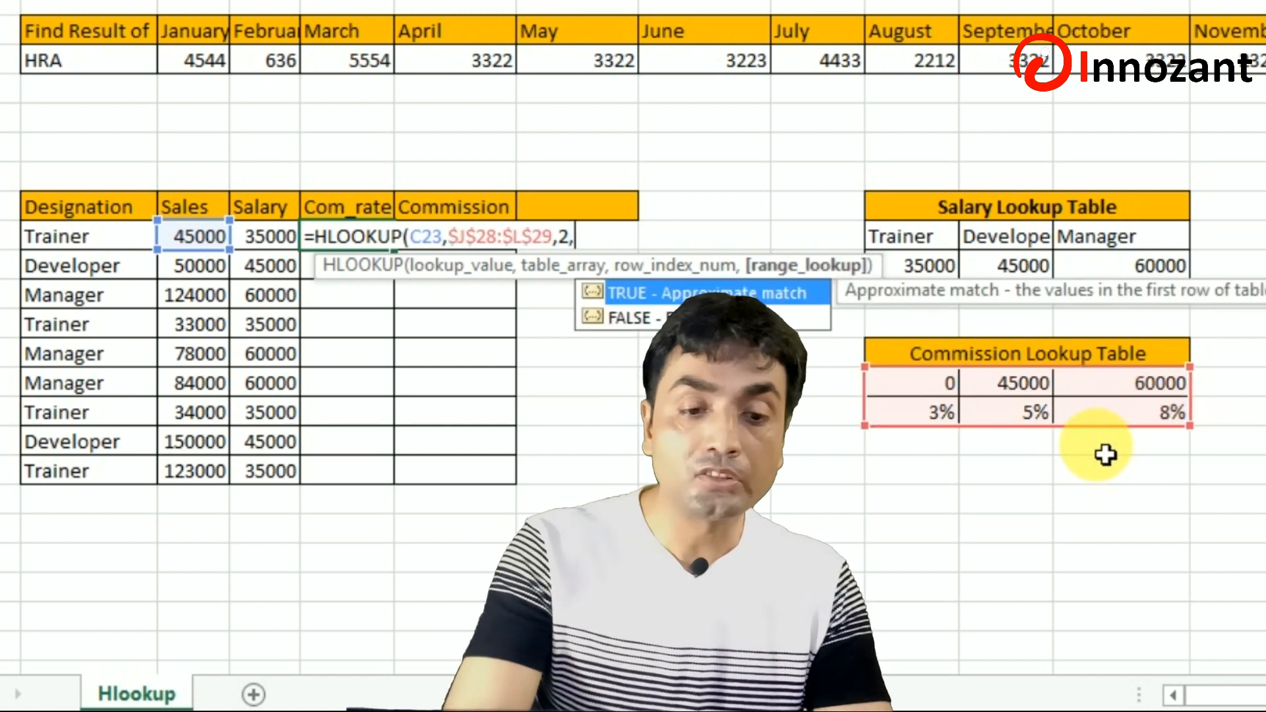
pyautogui.write('0')
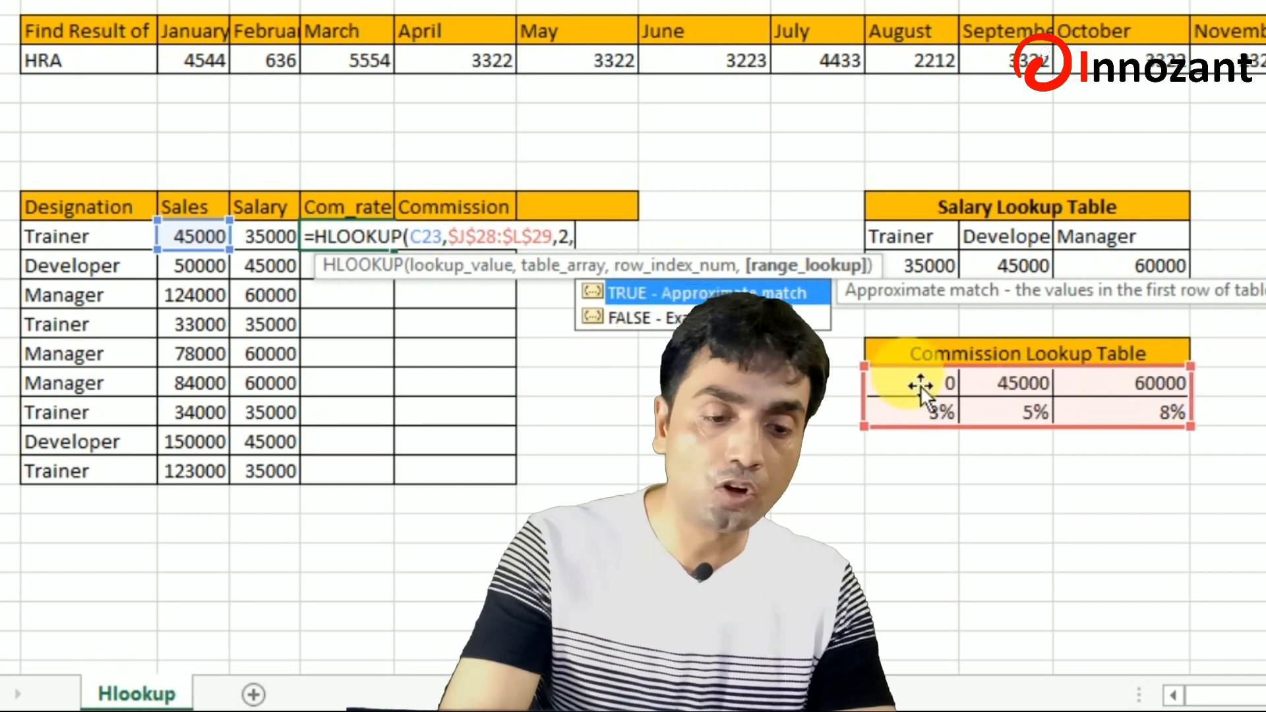
pyautogui.write(')')
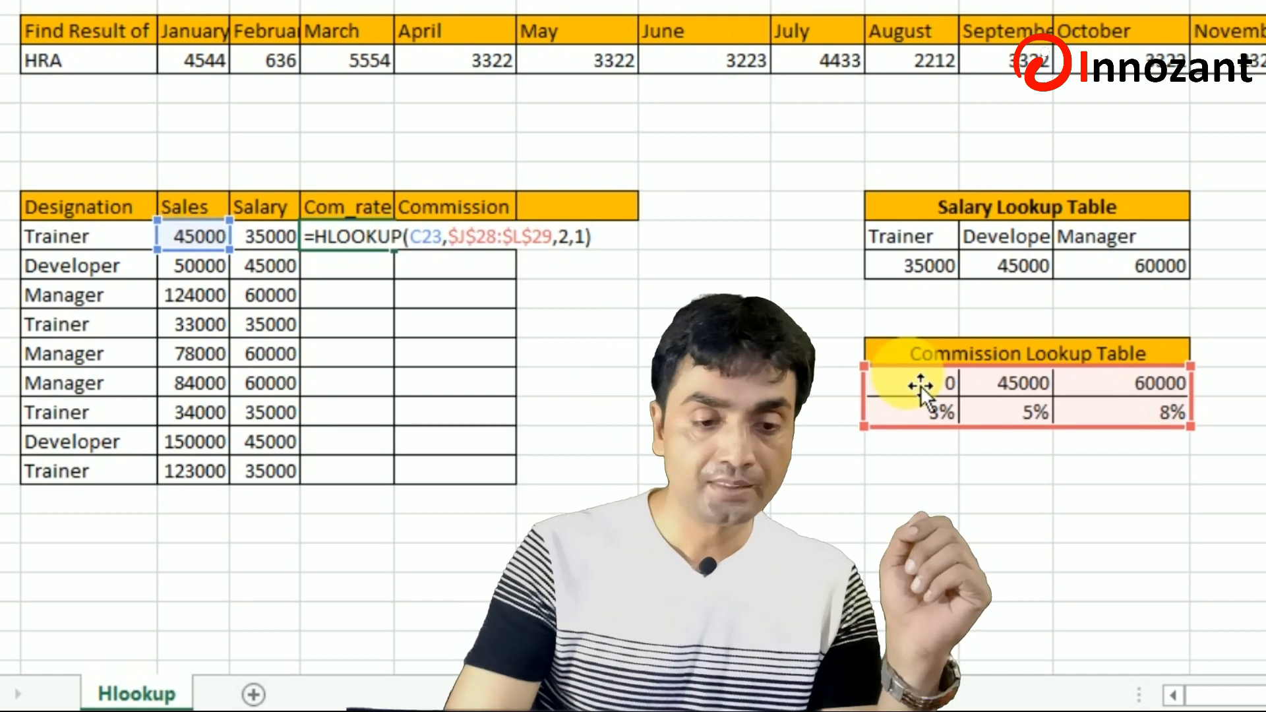
pyautogui.press('Return')
# Fill the Com_rate formula from E23 down to the last designation row
pyautogui.press('Up')
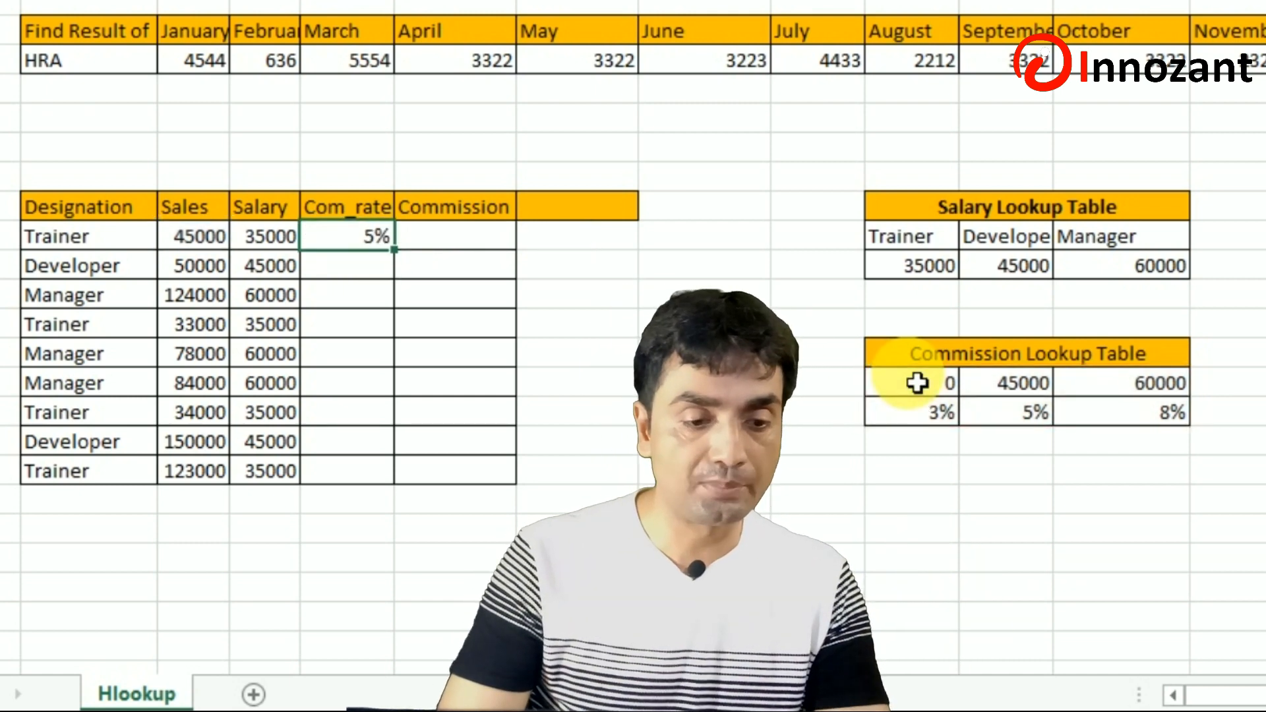
pyautogui.hotkey('shift', 'Down')
pyautogui.hotkey('shift', 'Down')
pyautogui.hotkey('shift', 'Down')
pyautogui.hotkey('shift', 'Down')
pyautogui.hotkey('shift', 'Down')
pyautogui.hotkey('shift', 'Down')
pyautogui.hotkey('shift', 'Down')
pyautogui.hotkey('shift', 'Down')
pyautogui.hotkey('ctrl', 'd')
# Calculate the first Commission cell, F23, by multiplying the salary in D23 by the commission rate in E23
pyautogui.press('Right')
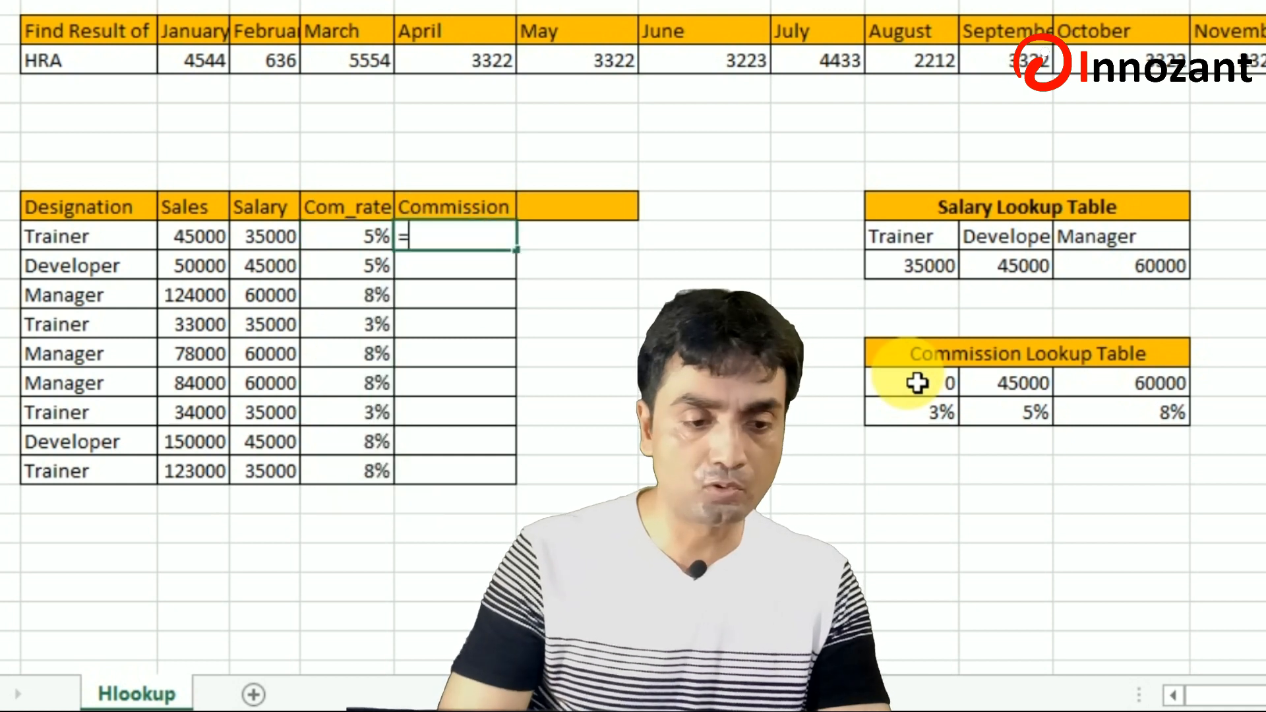
pyautogui.write('=')
pyautogui.click(275, 235)
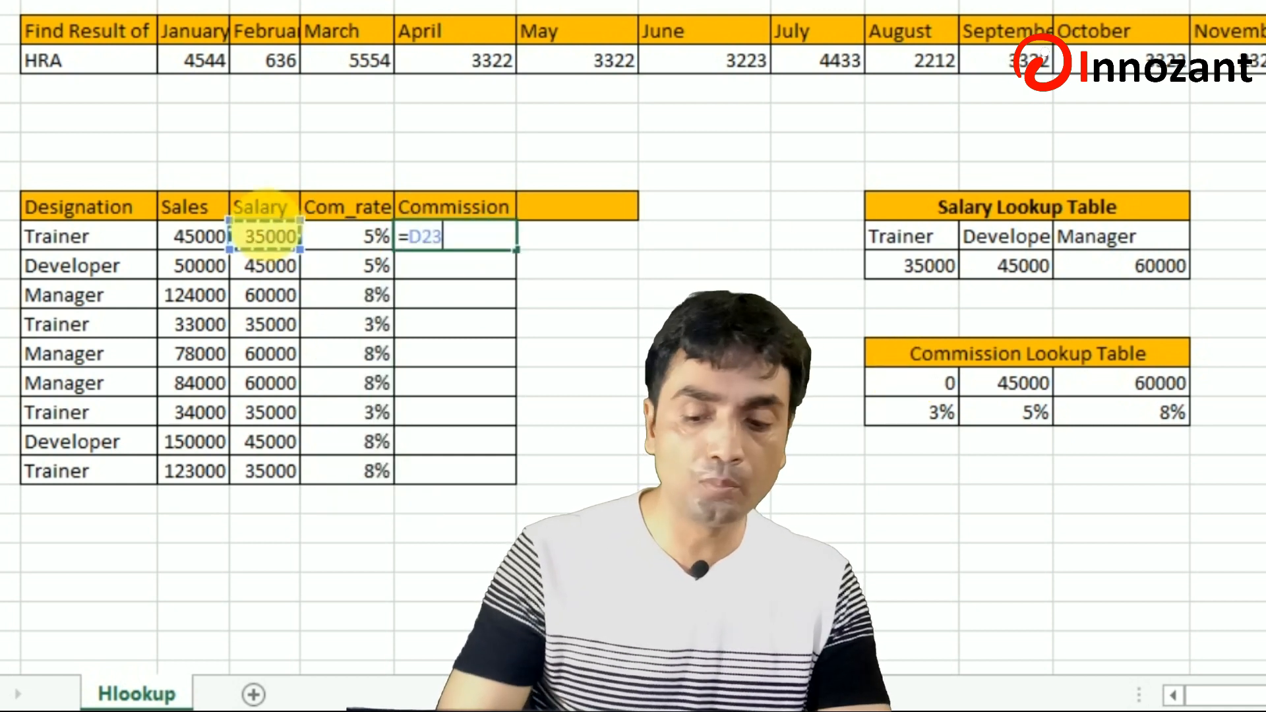
pyautogui.write('*')
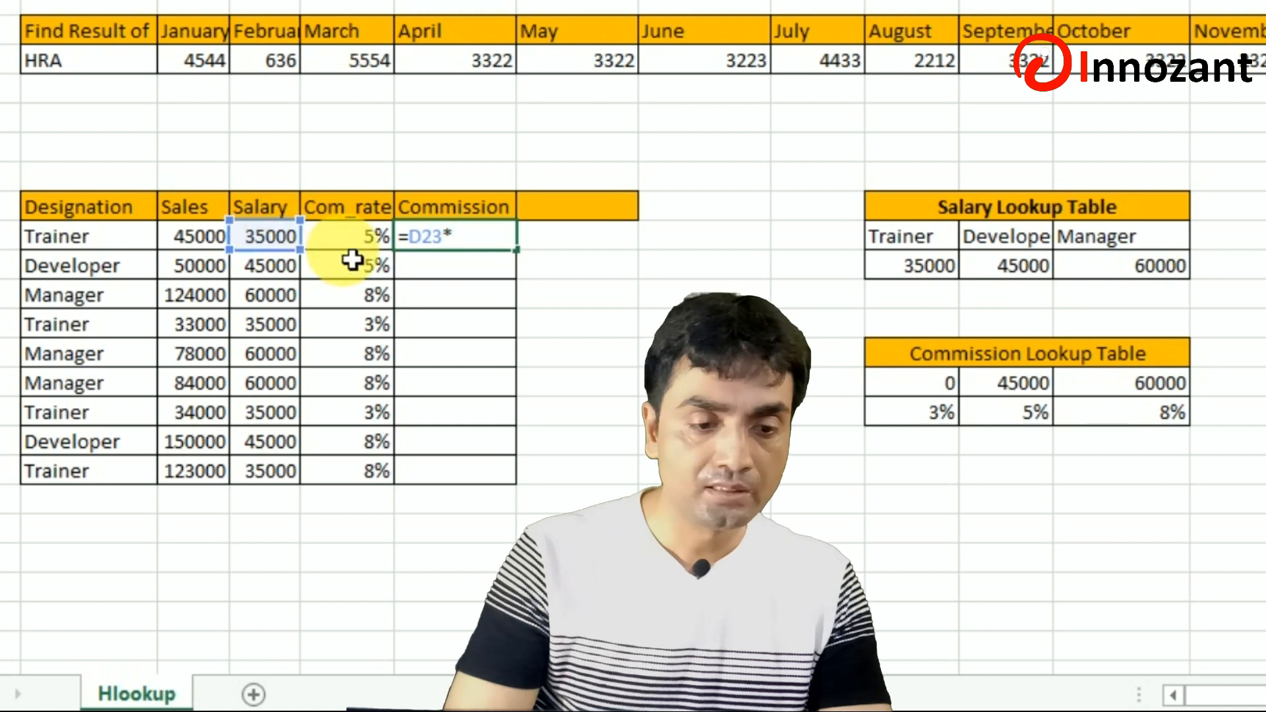
pyautogui.click(367, 247)
pyautogui.hotkey('ctrl', 'Return')
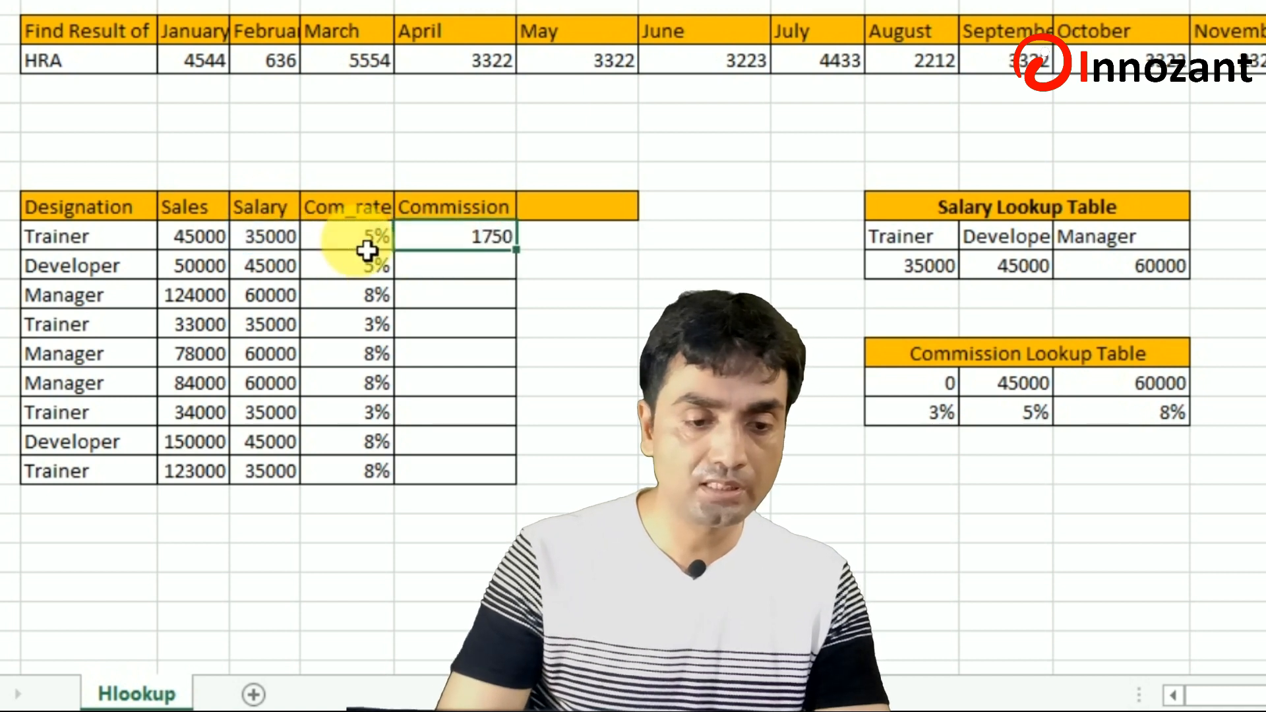
# Fill the Commission formula from F23 down to the last designation row
pyautogui.hotkey('shift', 'Down')
pyautogui.hotkey('shift', 'Down')
pyautogui.hotkey('shift', 'Down')
pyautogui.hotkey('shift', 'Down')
pyautogui.hotkey('shift', 'Down')
pyautogui.hotkey('shift', 'Down')
pyautogui.hotkey('shift', 'Down')
pyautogui.hotkey('shift', 'Down')
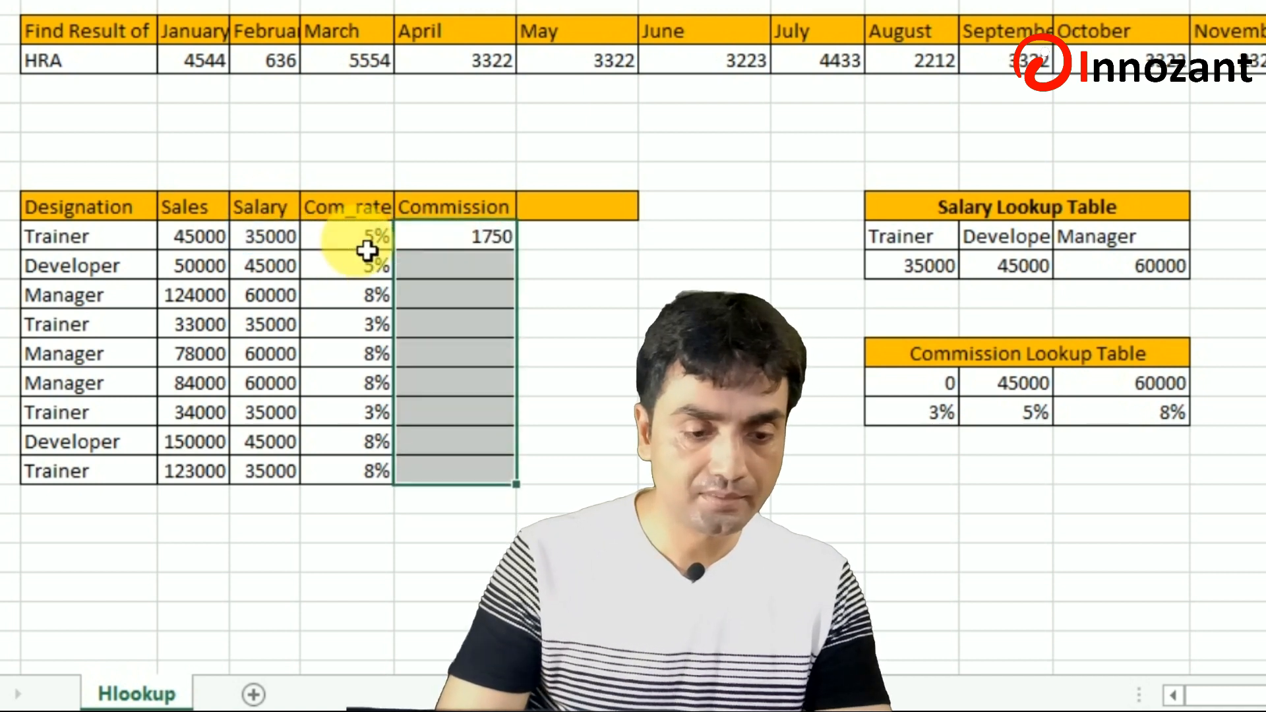
pyautogui.hotkey('ctrl', 'd')
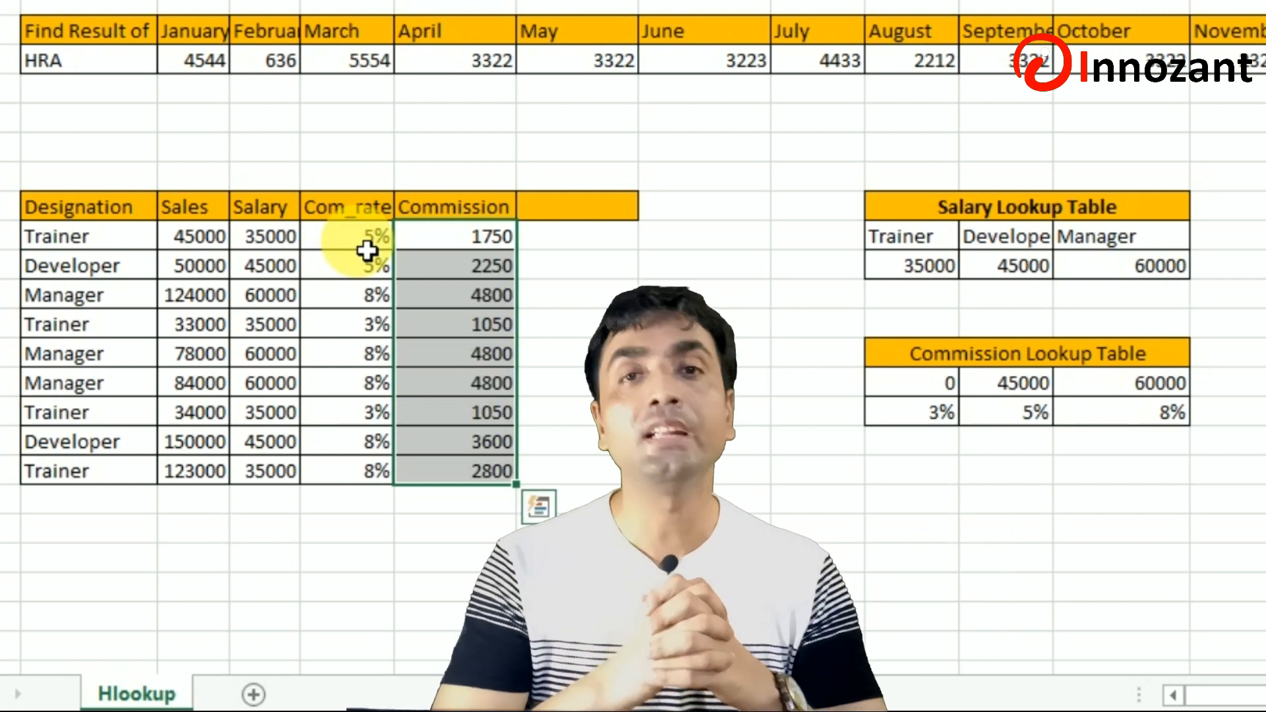
pyautogui.press('Up')
pyautogui.press('Up')
pyautogui.press('Up')
pyautogui.press('Up')
pyautogui.press('Up')
pyautogui.press('Up')
pyautogui.press('Up')
pyautogui.press('Up')
pyautogui.press('Up')
pyautogui.press('Up')
pyautogui.press('Up')
pyautogui.press('Up')
pyautogui.press('Up')
pyautogui.press('Up')
pyautogui.press('Up')
pyautogui.press('Up')
pyautogui.press('Up')
pyautogui.press('Up')
pyautogui.press('Up')
pyautogui.press('Up')
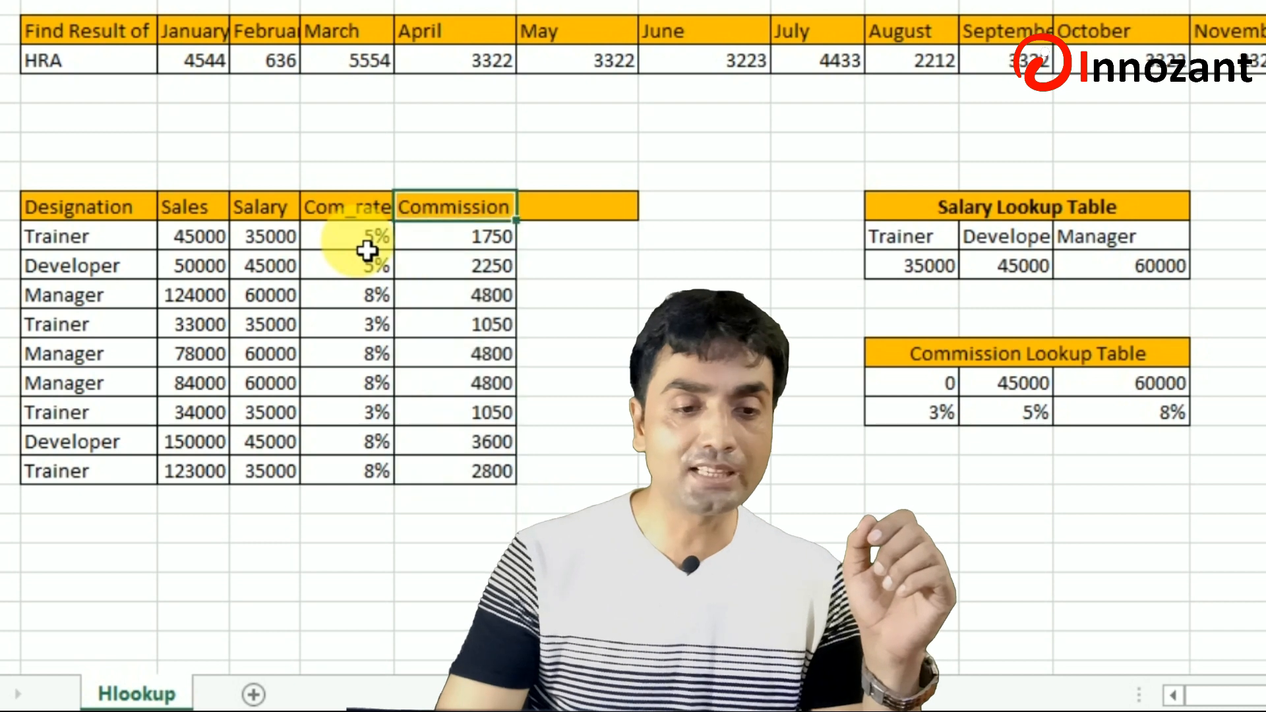